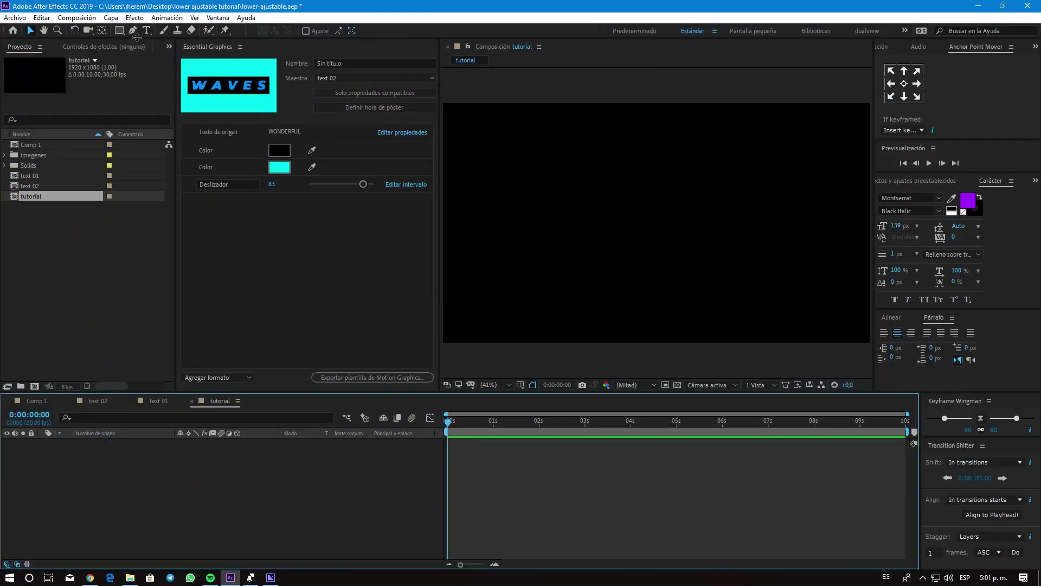
Pick the Type tool to start a text layer in the tutorial composition.
{"action": "left_click", "coordinate": [145, 32]}
Create a text layer reading LOWER and centre it in the composition.
{"action": "left_click", "coordinate": [542, 232]}
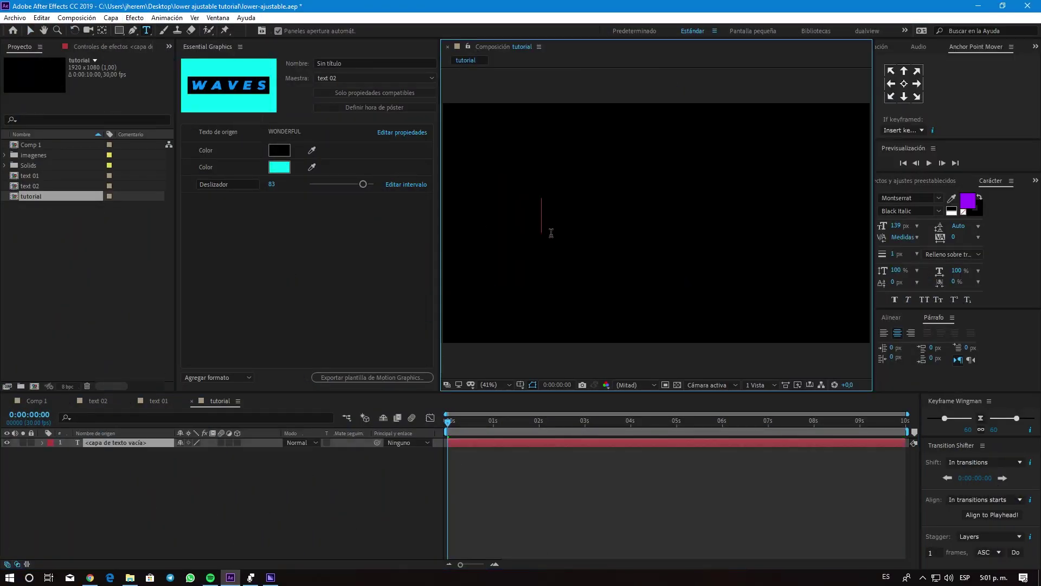
{"action": "key", "text": "Caps_Lock"}
{"action": "type", "text": "LOWER"}
{"action": "key", "text": "Caps_Lock"}
{"action": "key", "text": "Escape"}
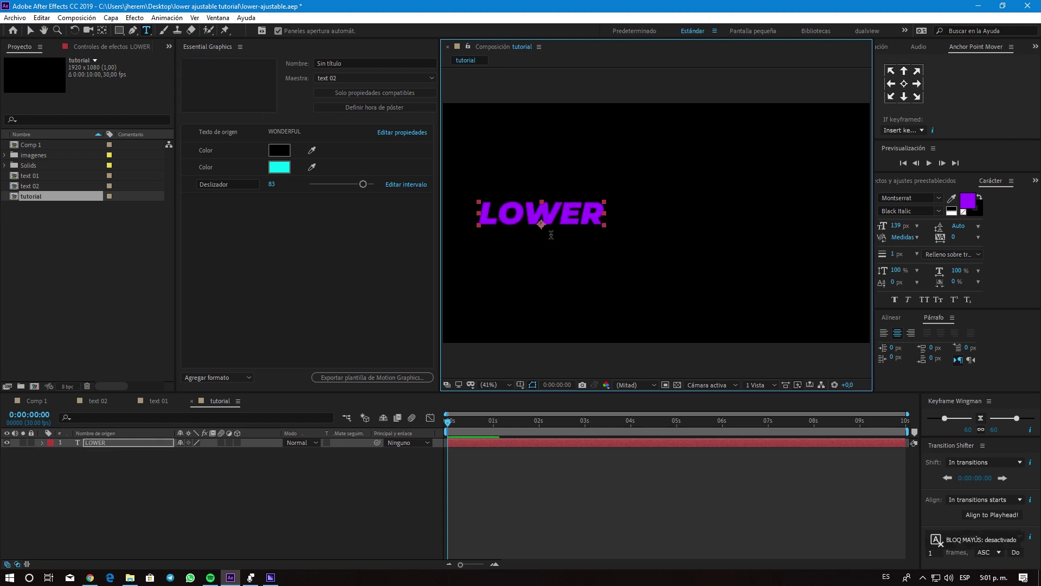
{"action": "key", "text": "ctrl+Home"}
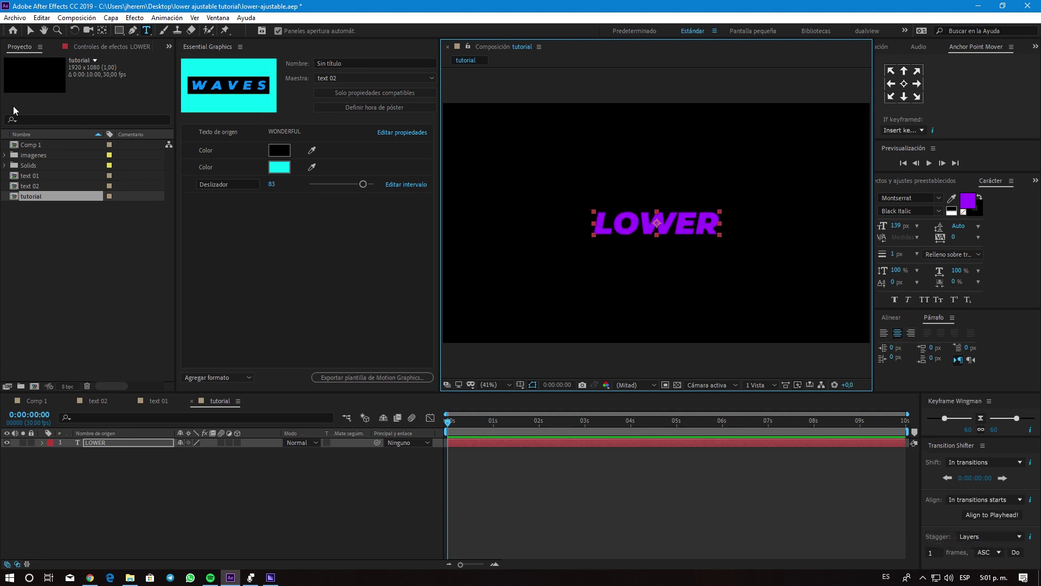
{"action": "left_click", "coordinate": [30, 31]}
{"action": "left_click", "coordinate": [30, 32]}
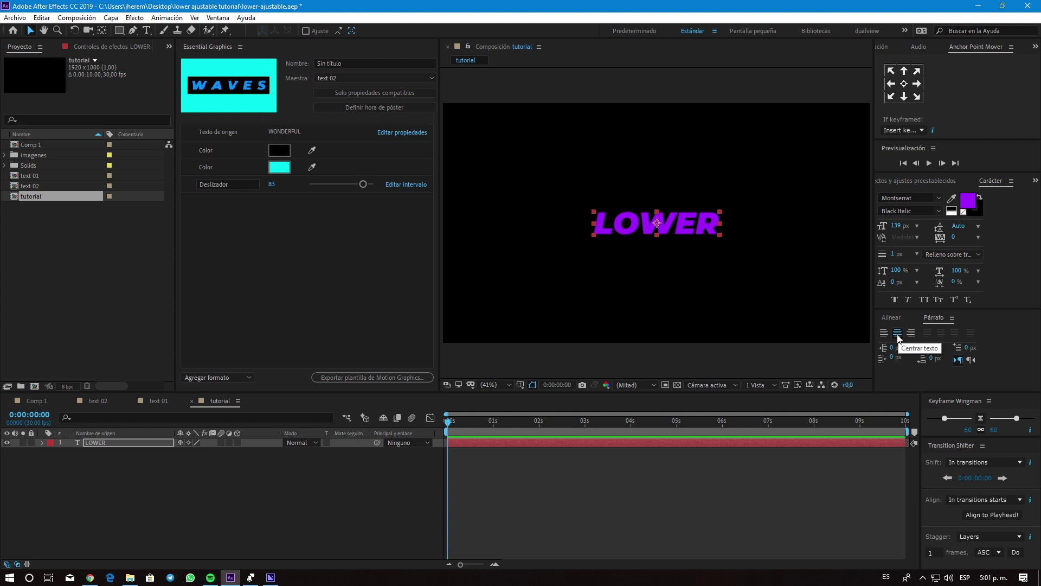
Set the LOWER text fill colour to white (FFFFFF) and deselect the layer.
{"action": "left_click", "coordinate": [968, 201]}
{"action": "type", "text": "FFFFFF"}
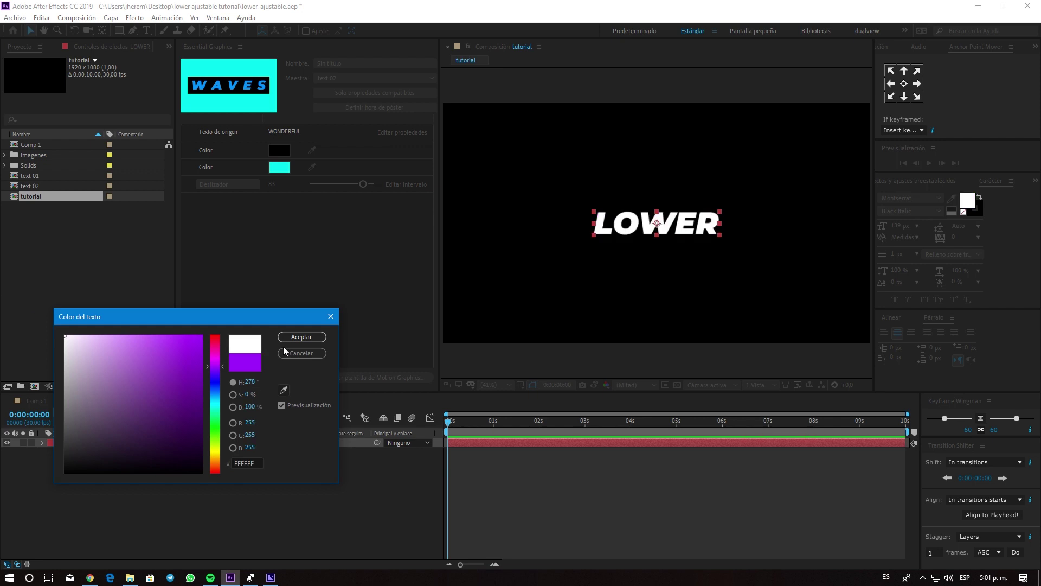
{"action": "left_click", "coordinate": [307, 337]}
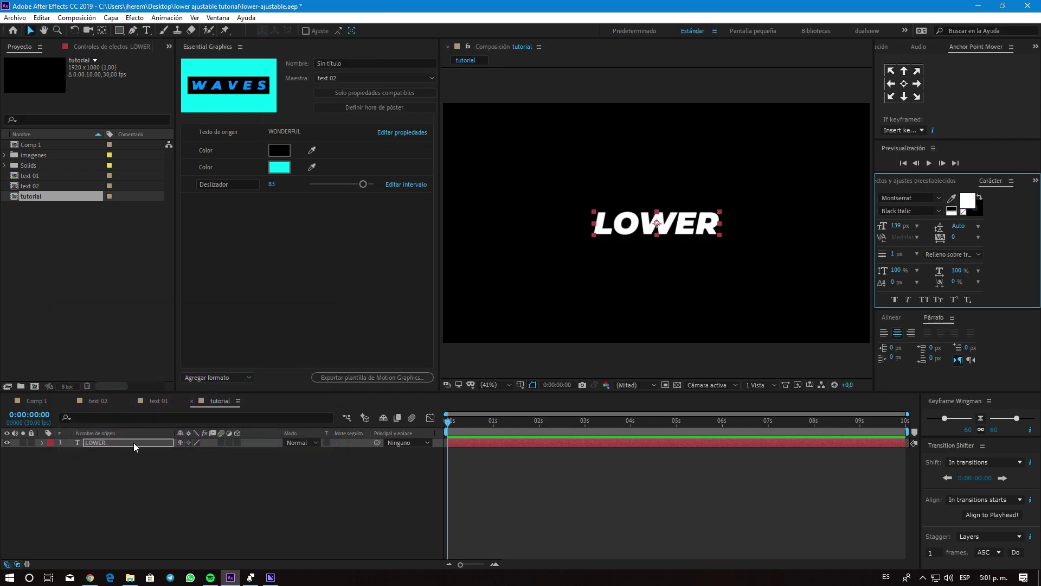
{"action": "left_click", "coordinate": [105, 476]}
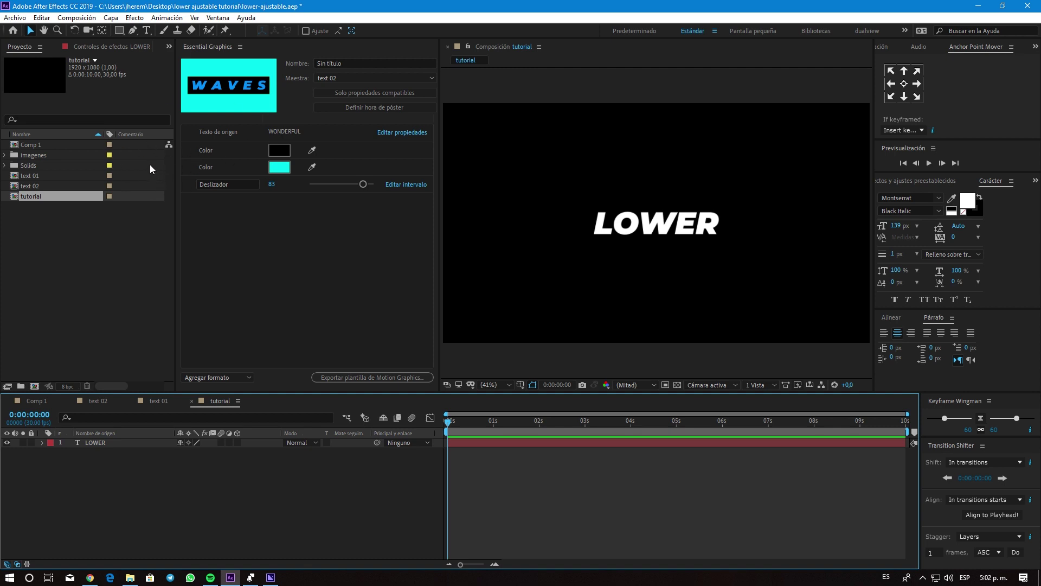
{"action": "left_click", "coordinate": [117, 22]}
Add a new shape layer containing a group, a rectangle path and a fill.
{"action": "mouse_move", "coordinate": [122, 34]}
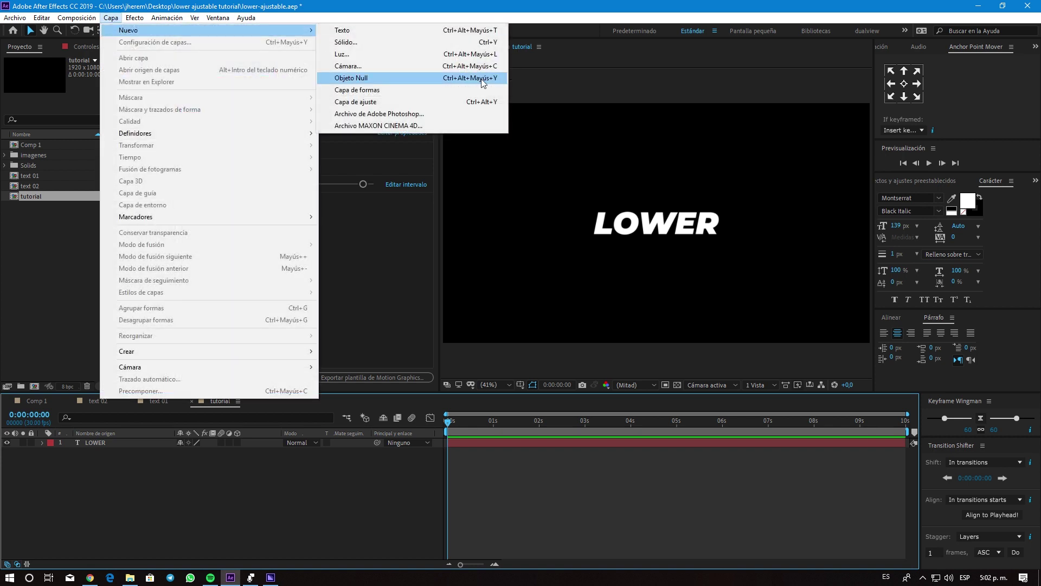
{"action": "left_click", "coordinate": [369, 91]}
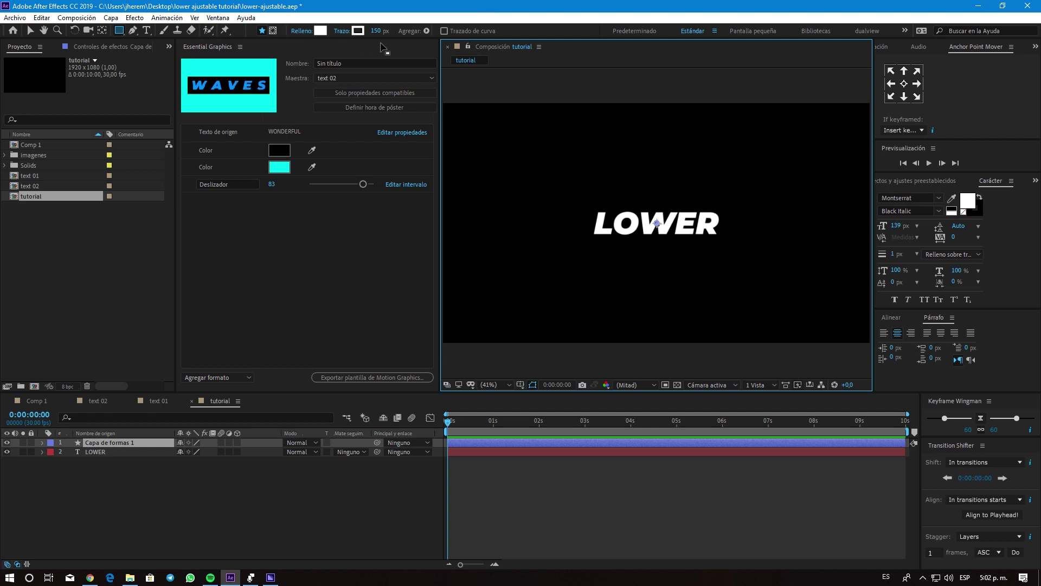
{"action": "left_click", "coordinate": [427, 31]}
{"action": "left_click", "coordinate": [475, 35]}
{"action": "left_click", "coordinate": [427, 31]}
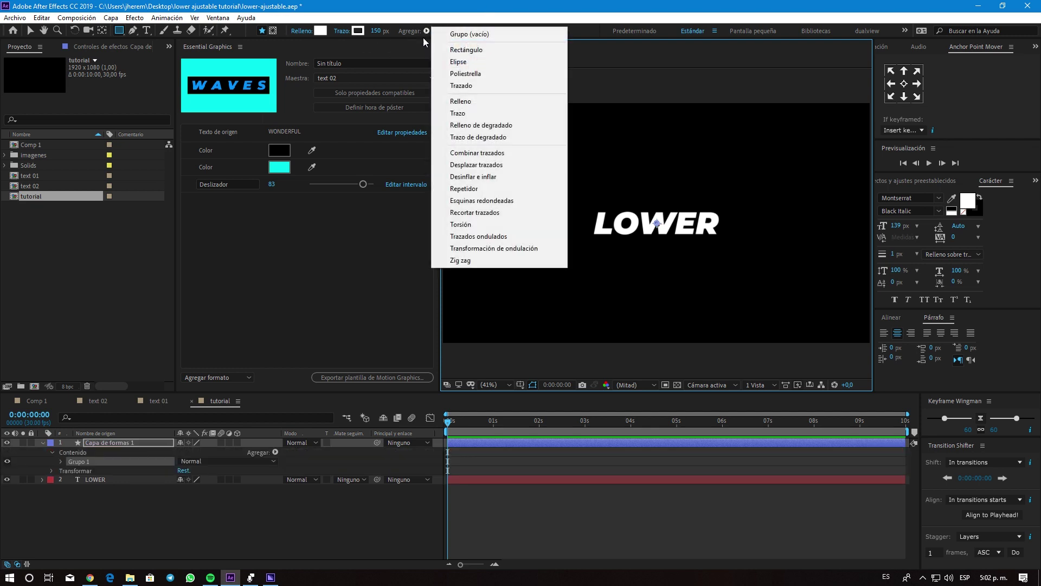
{"action": "left_click", "coordinate": [466, 50]}
{"action": "left_click", "coordinate": [427, 31]}
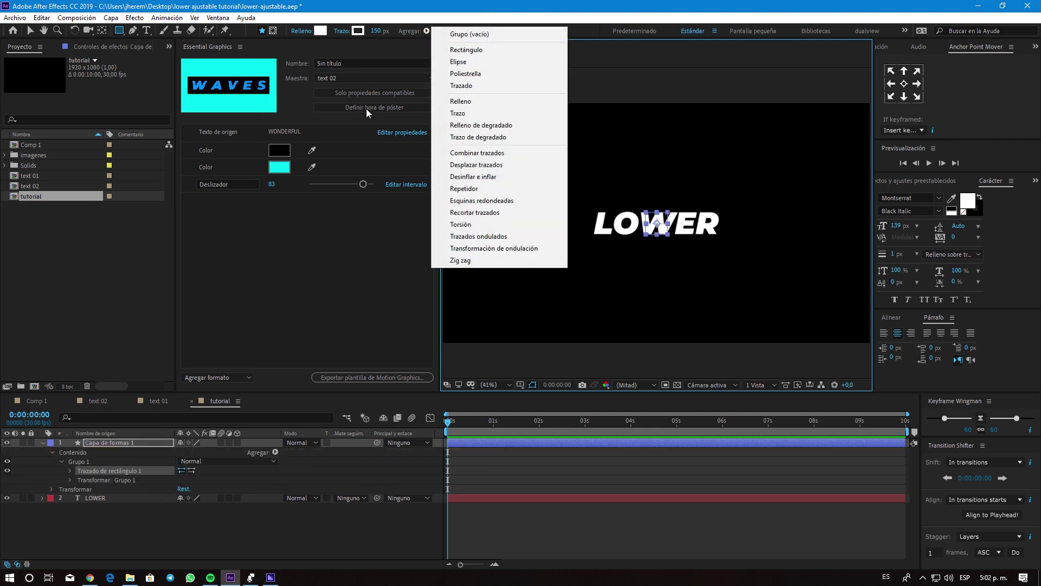
{"action": "left_click", "coordinate": [460, 101]}
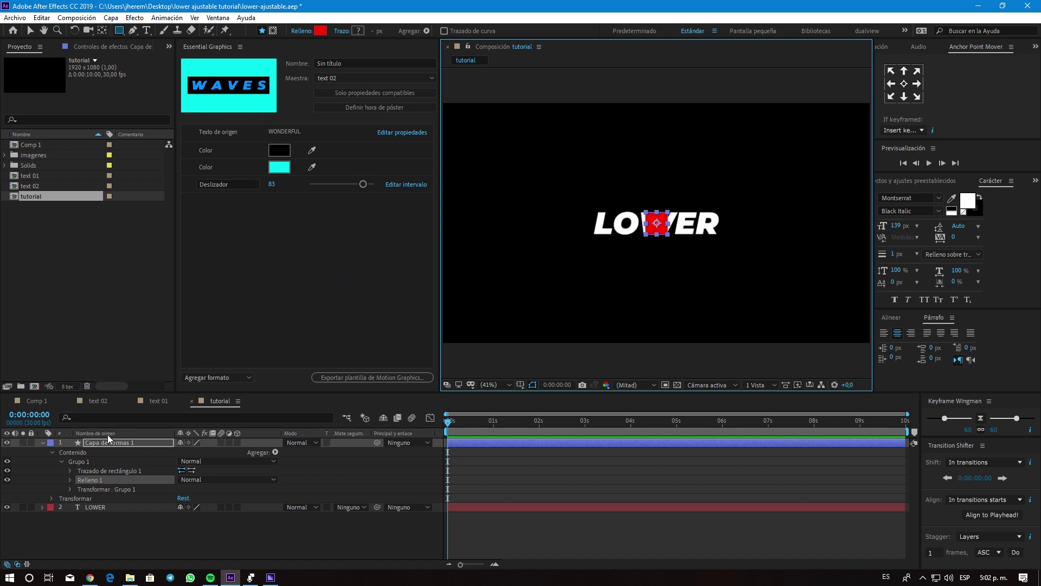
Expand the rectangle path and start an expression on its Size.
{"action": "left_click", "coordinate": [92, 471]}
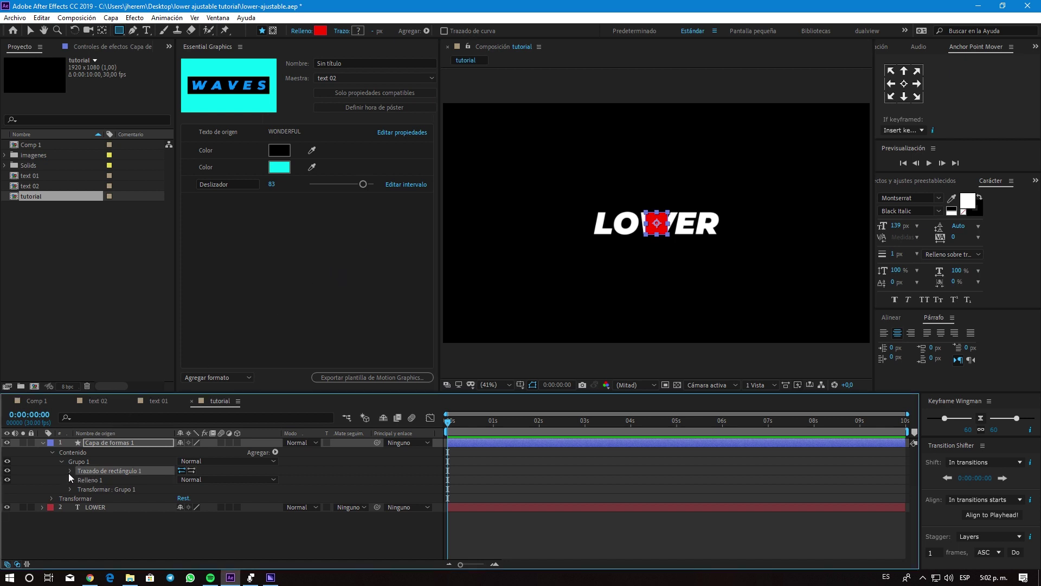
{"action": "left_click", "coordinate": [70, 471]}
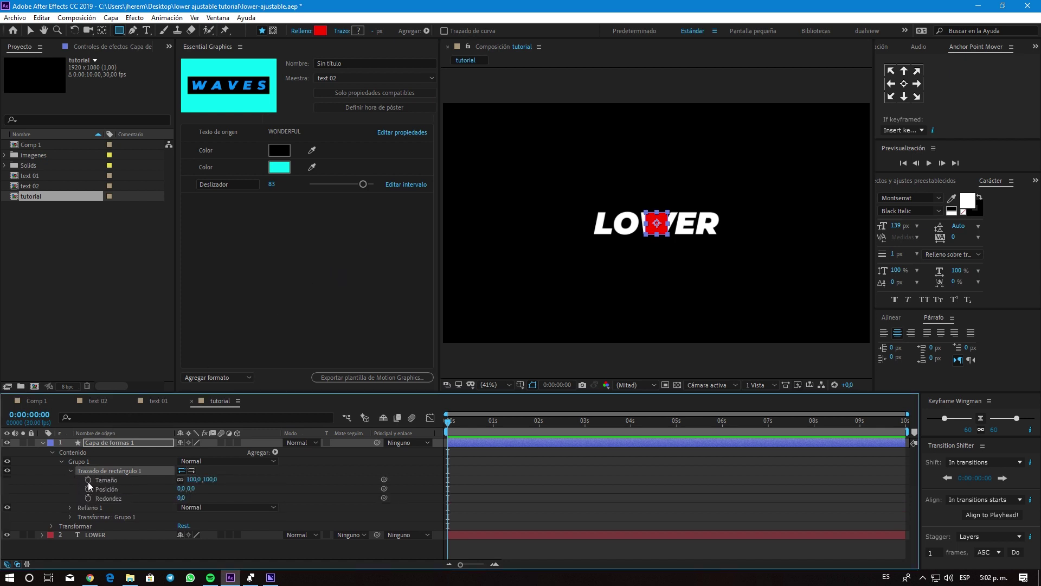
{"action": "left_click", "coordinate": [88, 480], "text": "alt"}
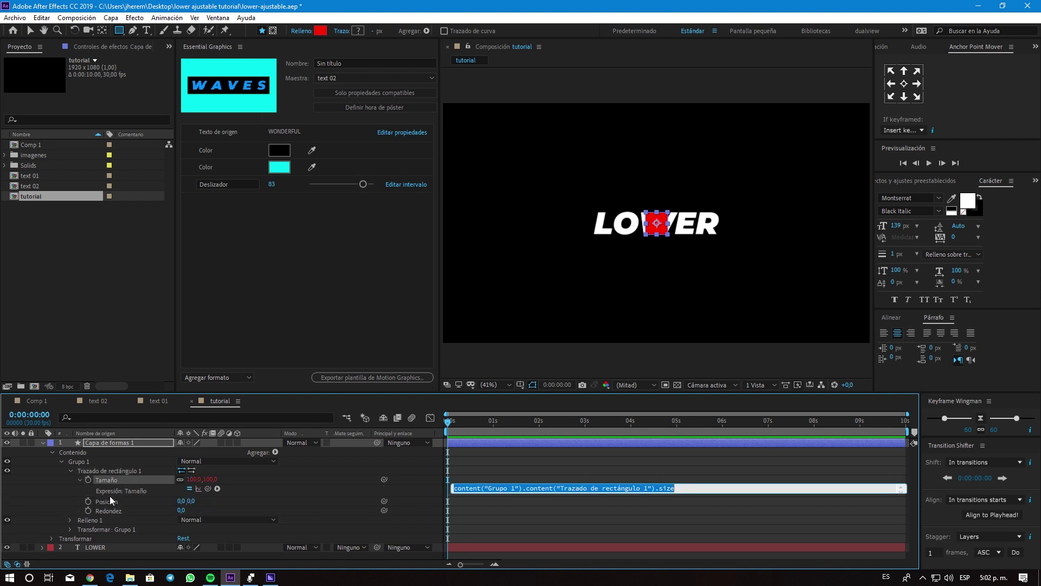
Define L as the LOWER layer in the Size expression using the pickwhip.
{"action": "key", "text": "Caps_Lock"}
{"action": "type", "text": "l"}
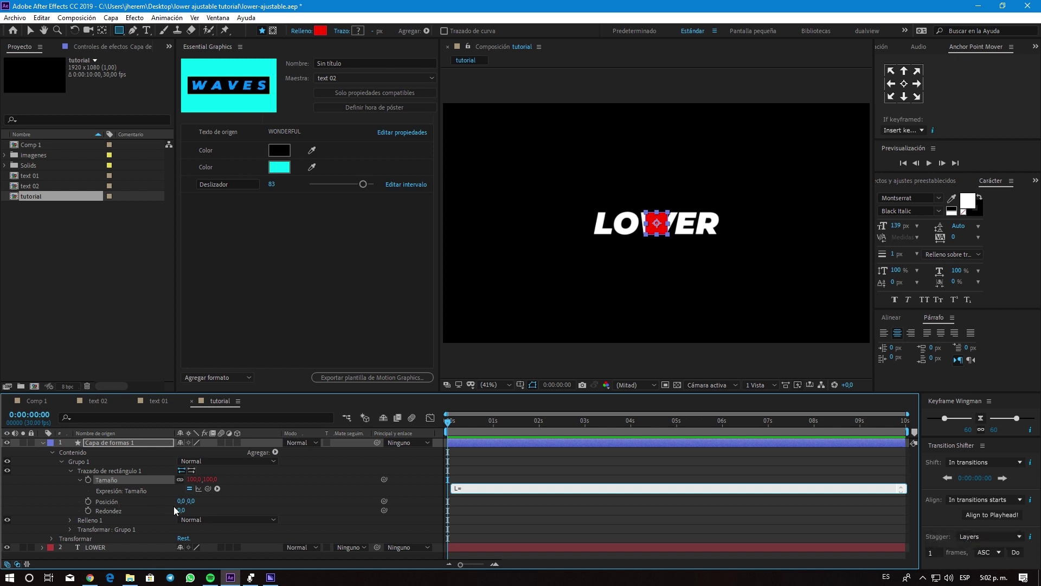
{"action": "left_click_drag", "start_coordinate": [207, 488], "coordinate": [142, 518]}
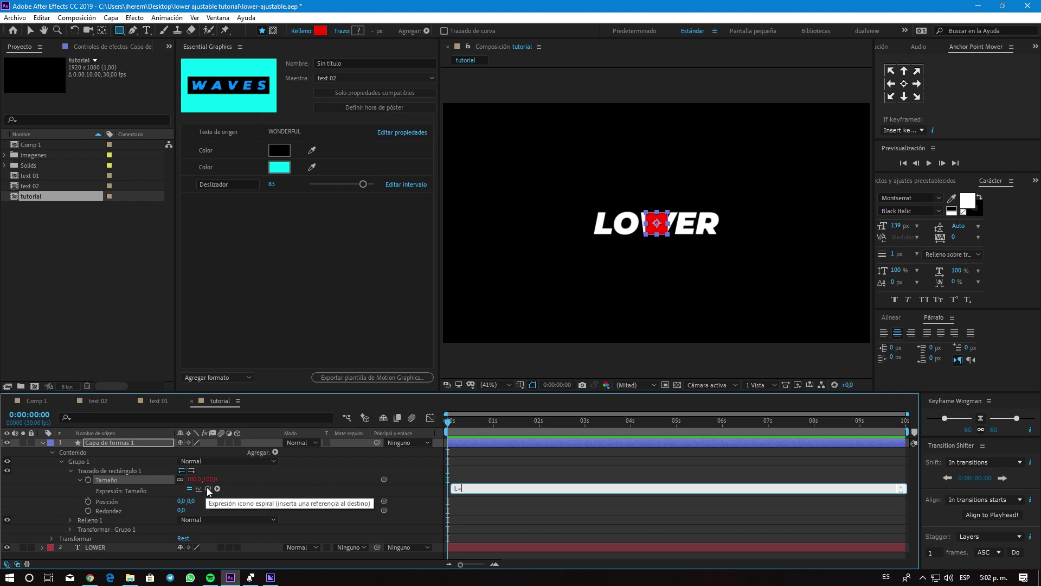
{"action": "left_click_drag", "start_coordinate": [206, 488], "coordinate": [109, 548]}
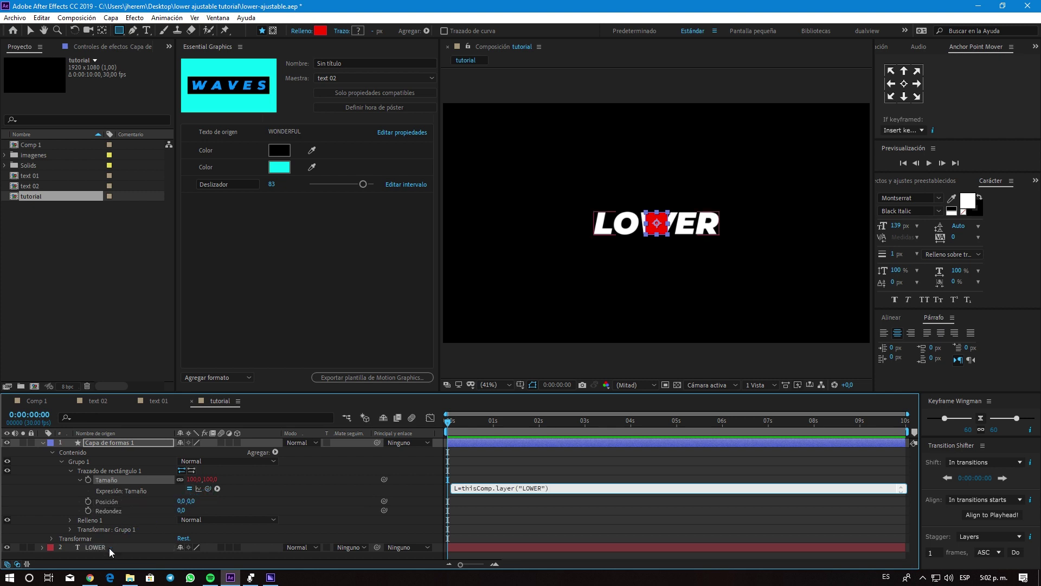
{"action": "type", "text": ";"}
{"action": "key", "text": "Return"}
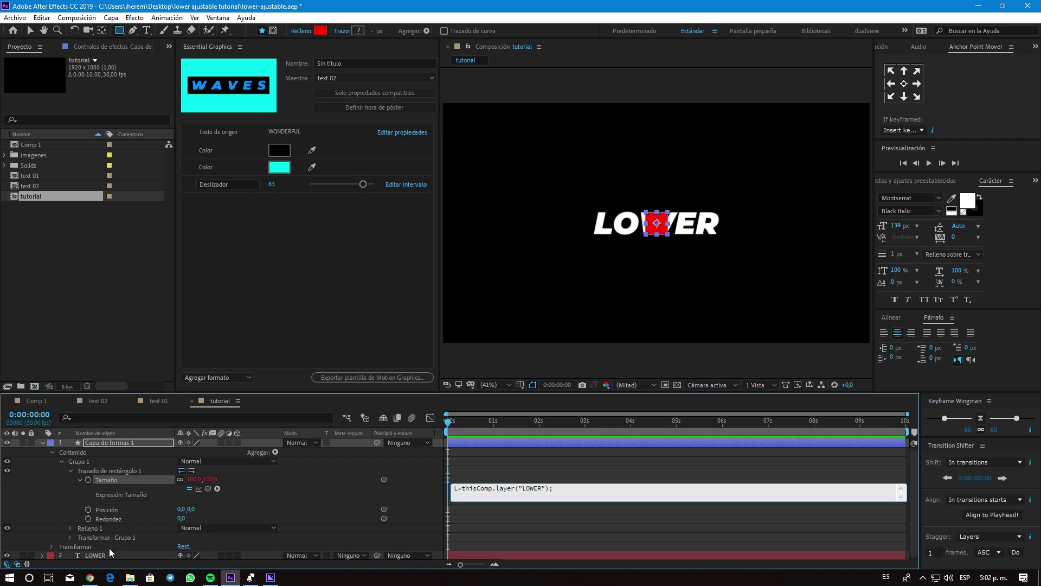
Add the expression line X=L.sourceRectAtTime().width;.
{"action": "key", "text": "Caps_Lock"}
{"action": "type", "text": "X"}
{"action": "type", "text": "=L"}
{"action": "key", "text": "Caps_Lock"}
{"action": "type", "text": "."}
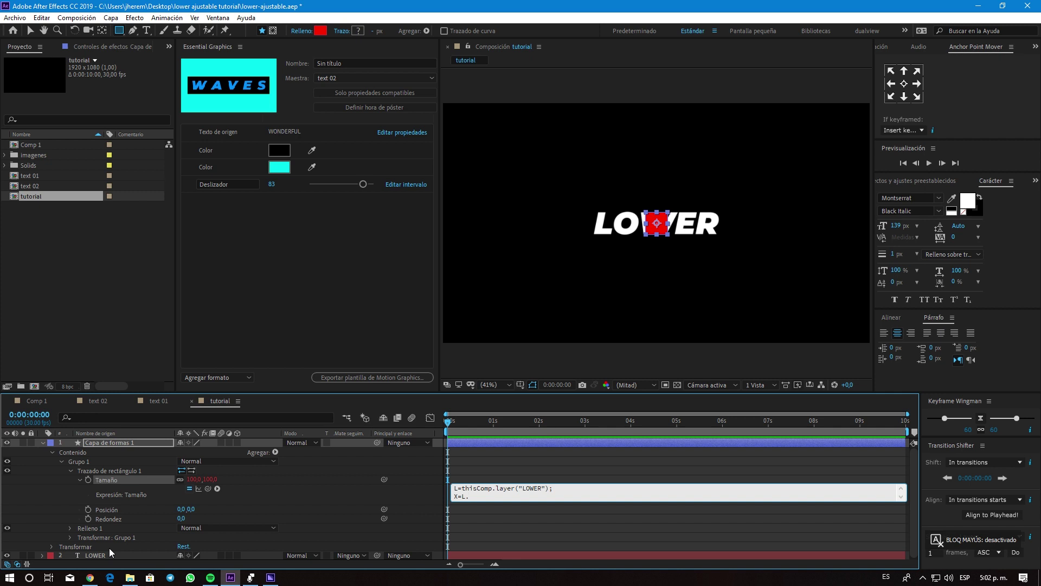
{"action": "type", "text": "source"}
{"action": "key", "text": "Caps_Lock"}
{"action": "type", "text": "RectAt"}
{"action": "key", "text": "Caps_Lock"}
{"action": "type", "text": "T"}
{"action": "key", "text": "Caps_Lock"}
{"action": "type", "text": "ime()."}
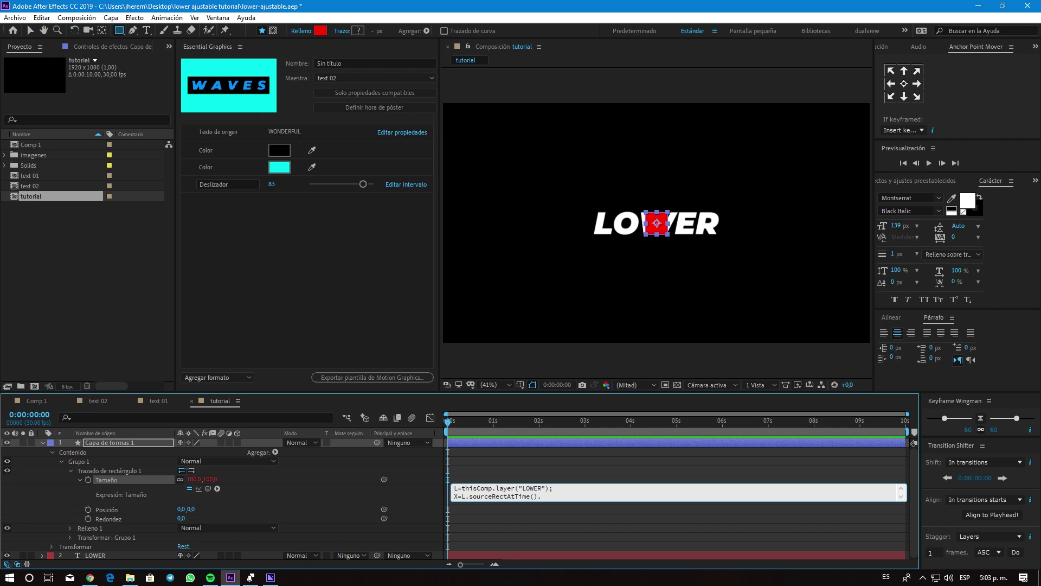
{"action": "type", "text": "width;"}
Add the line Y=L.sourceRectAtTime().height;, correcting typos along the way.
{"action": "key", "text": "Return"}
{"action": "key", "text": "Caps_Lock"}
{"action": "type", "text": "Y="}
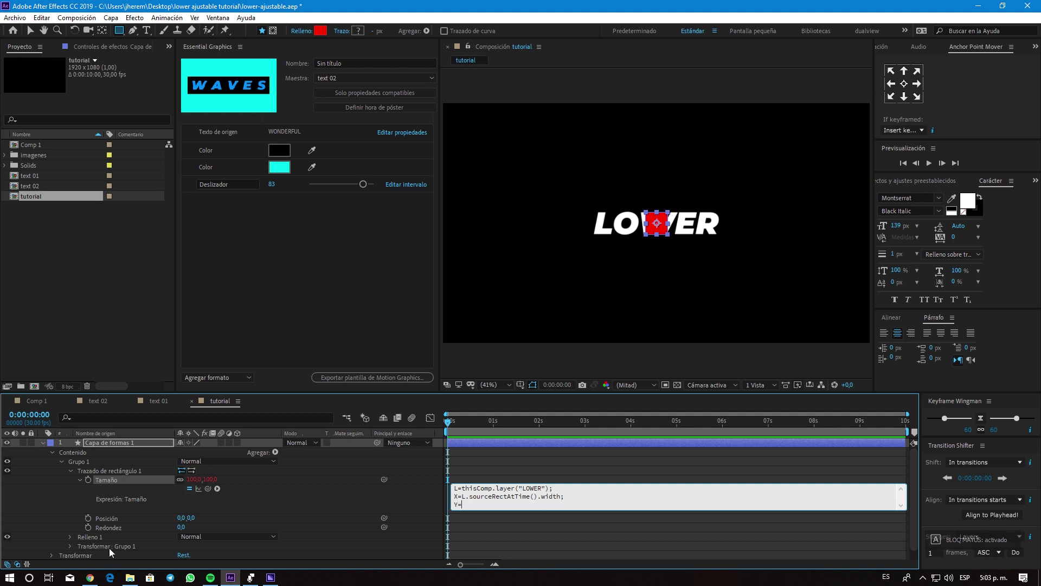
{"action": "type", "text": "L."}
{"action": "key", "text": "Caps_Lock"}
{"action": "type", "text": "source"}
{"action": "key", "text": "Caps_Lock"}
{"action": "type", "text": "R"}
{"action": "key", "text": "Caps_Lock"}
{"action": "type", "text": "ectAtAtTime"}
{"action": "key", "text": "BackSpace"}
{"action": "key", "text": "BackSpace"}
{"action": "key", "text": "BackSpace"}
{"action": "key", "text": "Caps_Lock"}
{"action": "type", "text": "T"}
{"action": "key", "text": "Caps_Lock"}
{"action": "type", "text": "ime("}
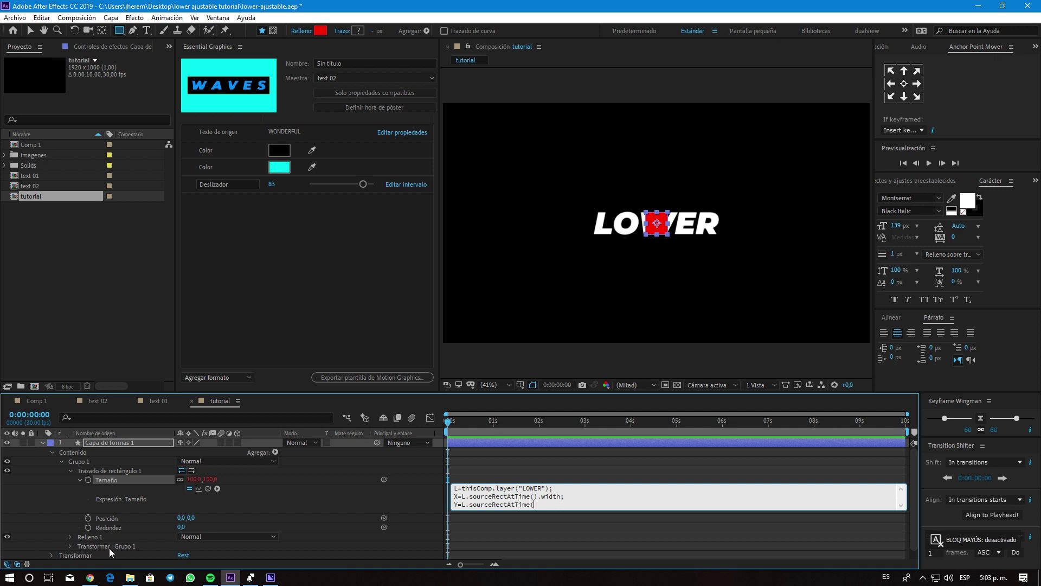
{"action": "type", "text": ").heigth"}
{"action": "key", "text": "BackSpace"}
{"action": "key", "text": "BackSpace"}
{"action": "type", "text": "ht;"}
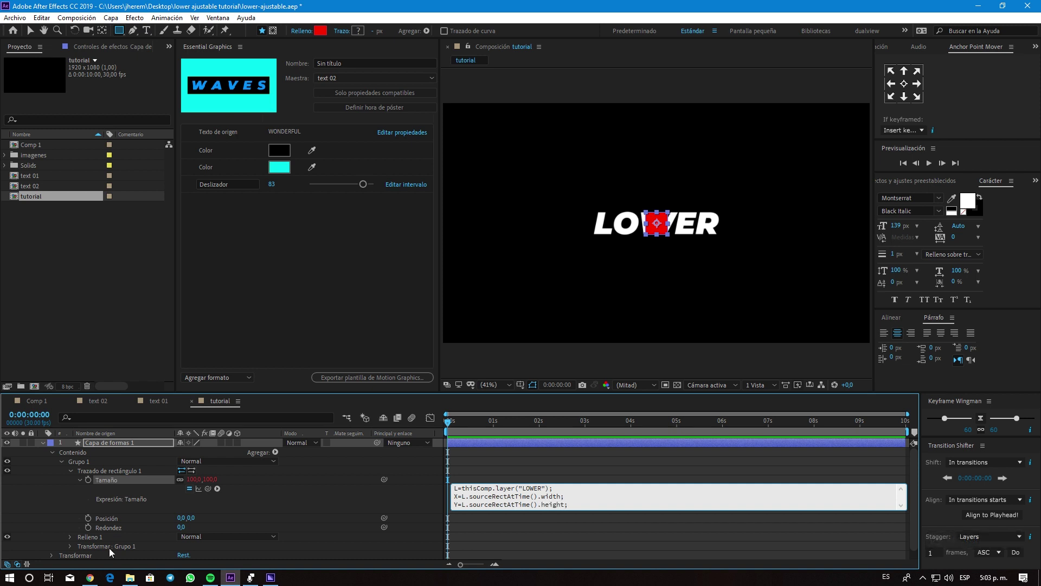
Finish the expression with the result line [X,Y].
{"action": "key", "text": "Return"}
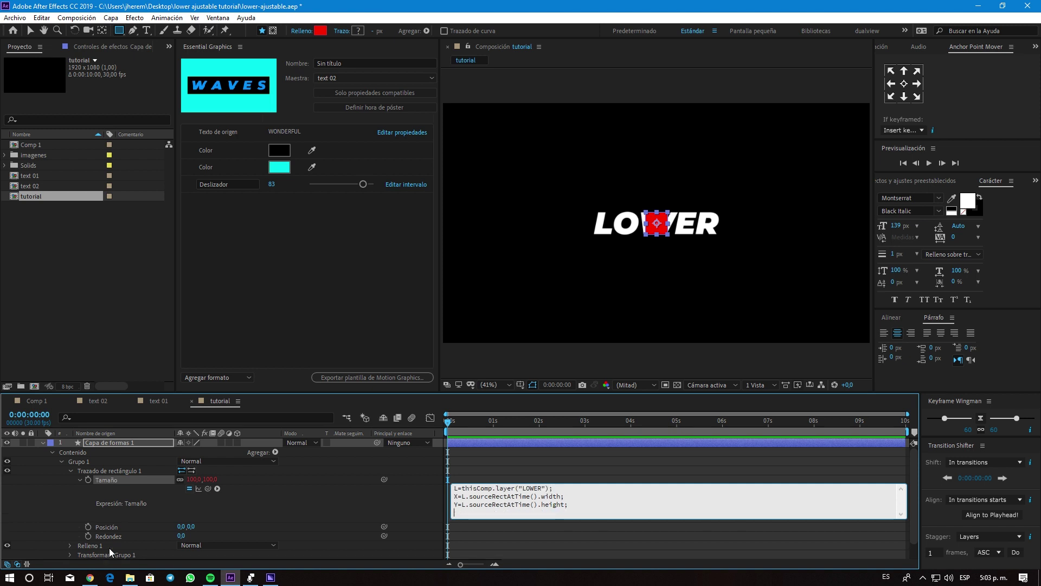
{"action": "key", "text": "Return"}
{"action": "key", "text": "Caps_Lock"}
{"action": "type", "text": "[X"}
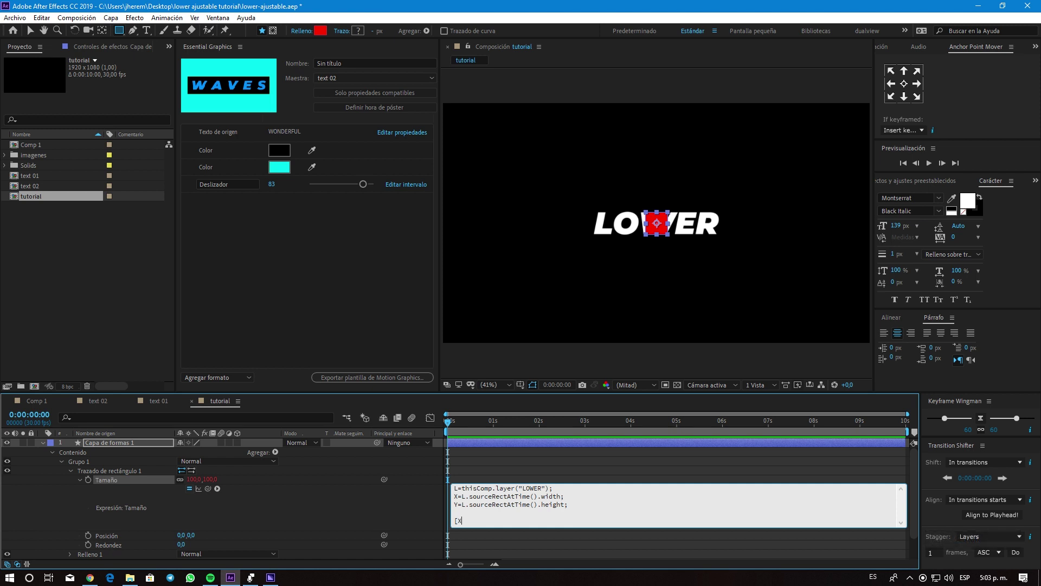
{"action": "type", "text": ",Y"}
{"action": "key", "text": "Caps_Lock"}
Apply the Size expression so the rectangle matches the LOWER text.
{"action": "left_click", "coordinate": [402, 508]}
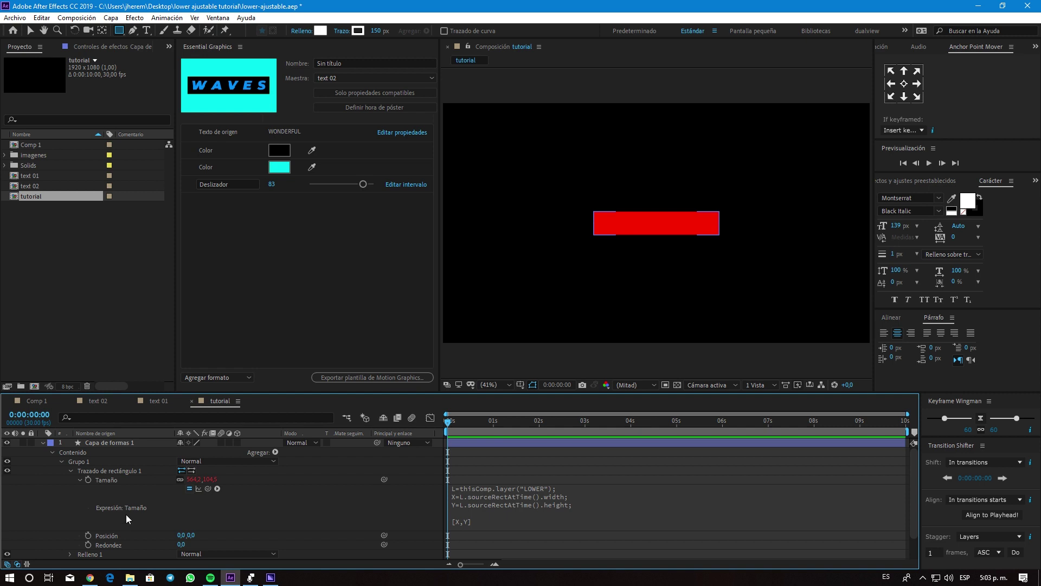
{"action": "scroll", "coordinate": [125, 520], "scroll_direction": "down", "scroll_amount": 1}
{"action": "scroll", "coordinate": [107, 476], "scroll_direction": "up", "scroll_amount": 1}
Rename the shape layer to box.
{"action": "left_click", "coordinate": [102, 441]}
{"action": "key", "text": "Return"}
{"action": "type", "text": "box"}
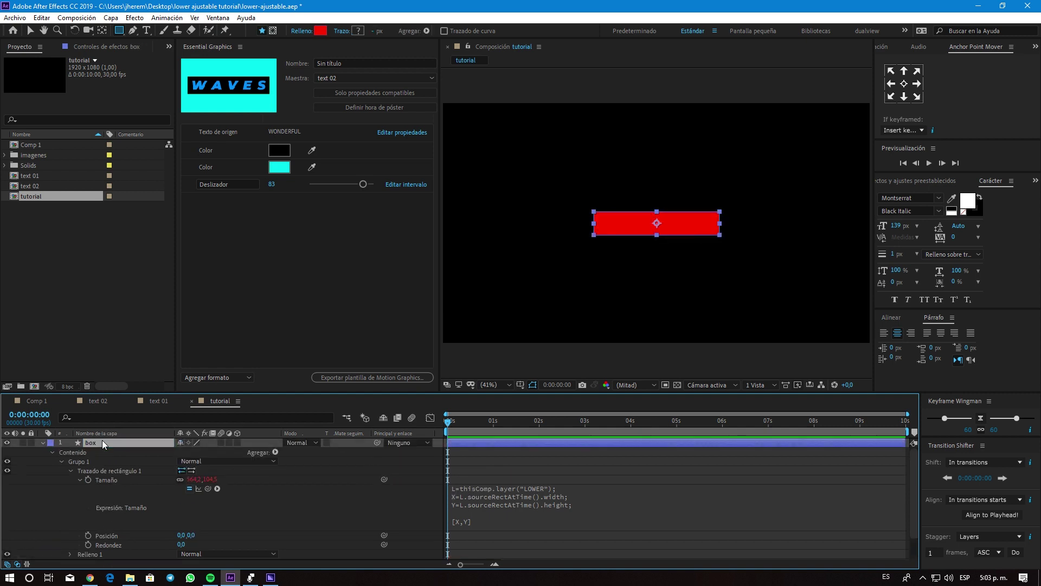
{"action": "key", "text": "Return"}
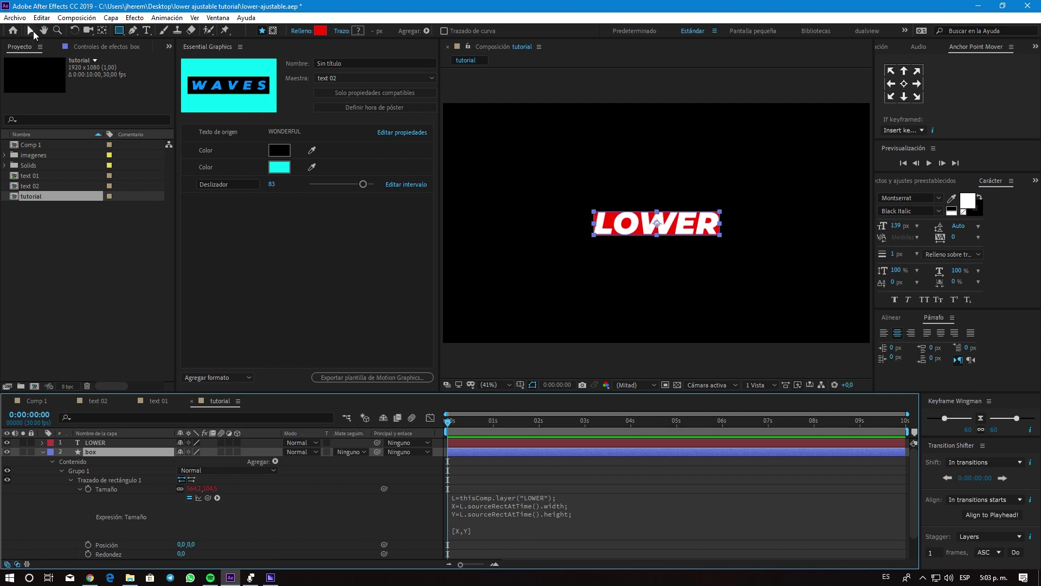
{"action": "left_click", "coordinate": [30, 30]}
Change the box's fill colour from red to orange (FF9600).
{"action": "left_click", "coordinate": [399, 30]}
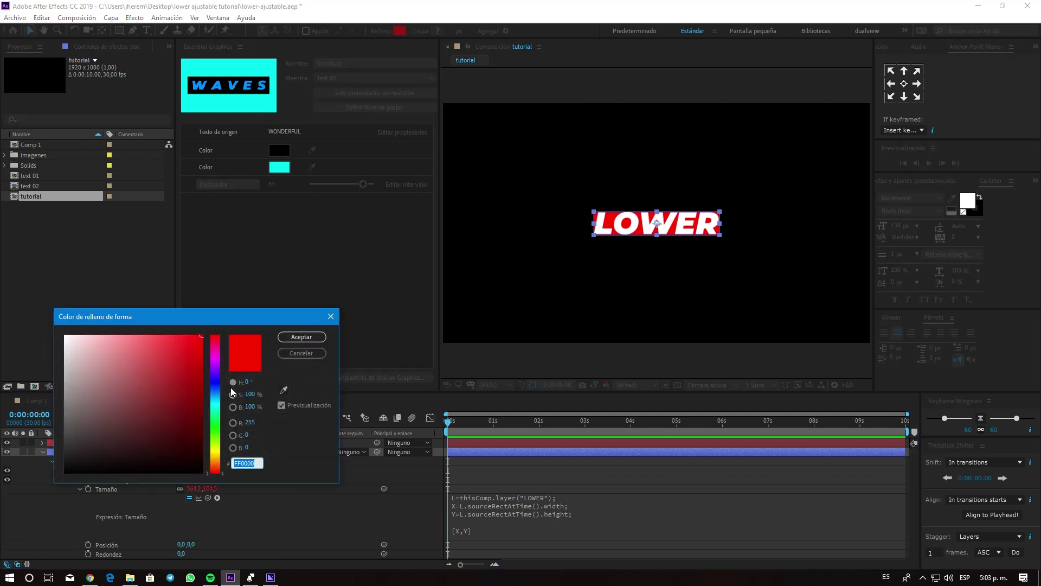
{"action": "left_click", "coordinate": [215, 398]}
{"action": "left_click", "coordinate": [217, 409]}
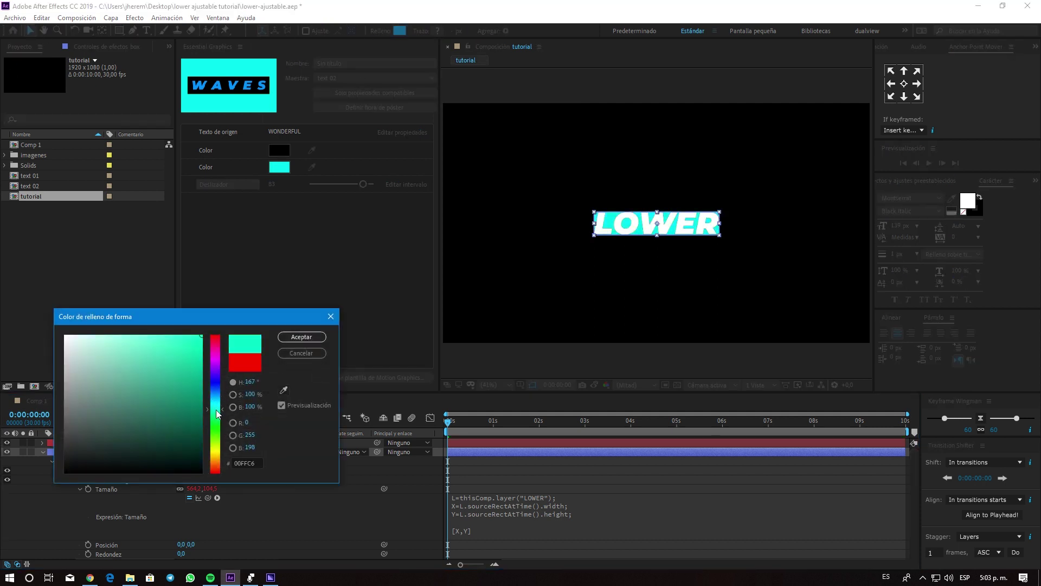
{"action": "left_click", "coordinate": [216, 416]}
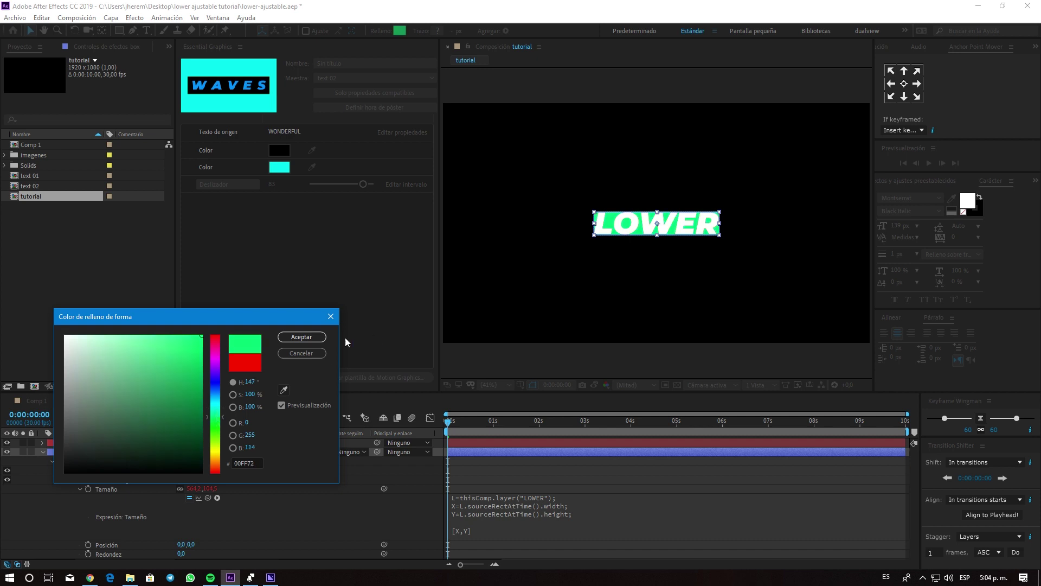
{"action": "left_click", "coordinate": [215, 463]}
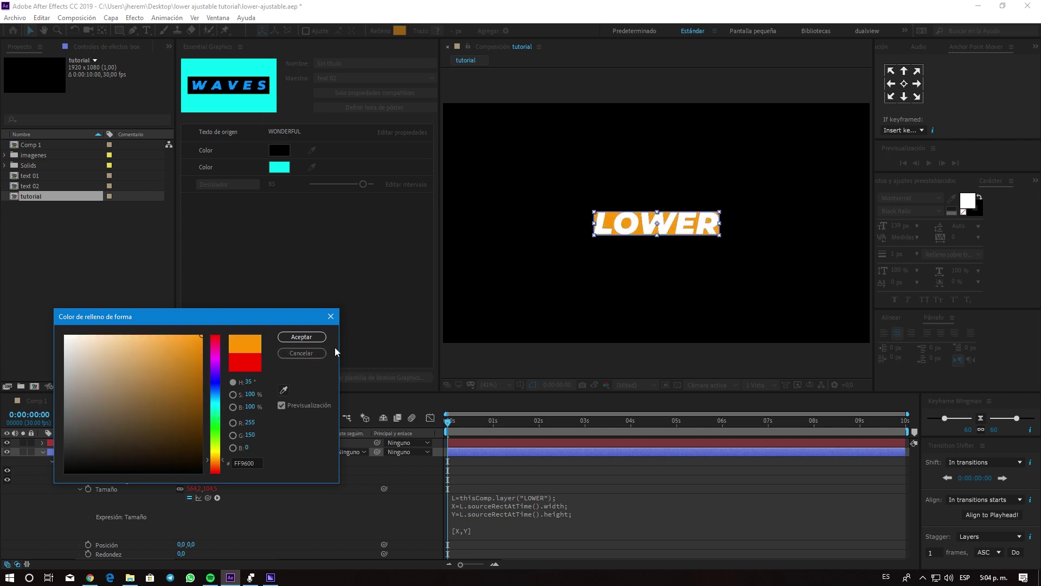
{"action": "left_click", "coordinate": [301, 337]}
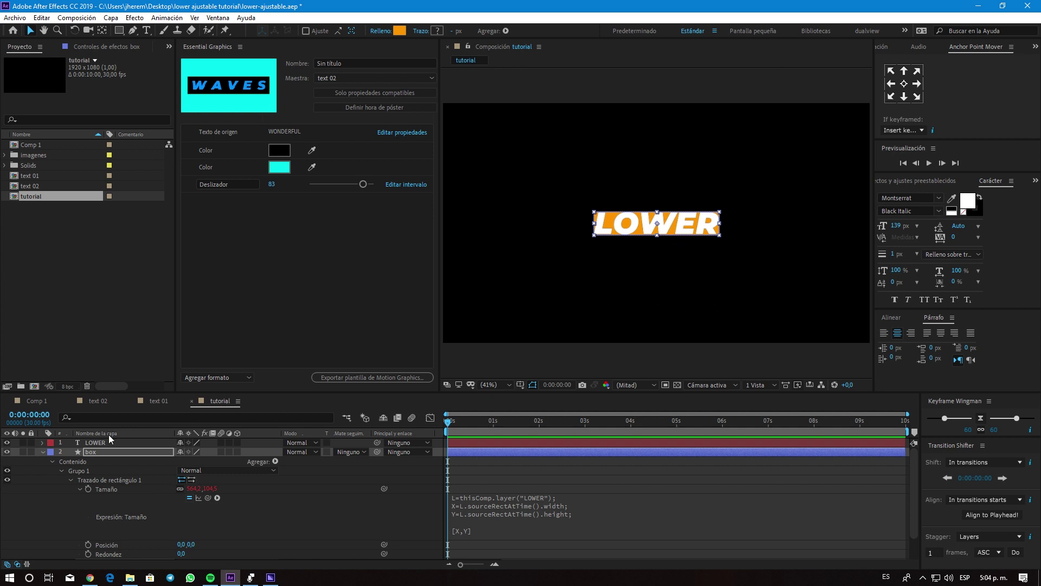
Try a 259 px LOWER font size, undo it, and parent box to LOWER.
{"action": "left_click", "coordinate": [111, 442]}
{"action": "left_click_drag", "start_coordinate": [896, 226], "coordinate": [955, 223]}
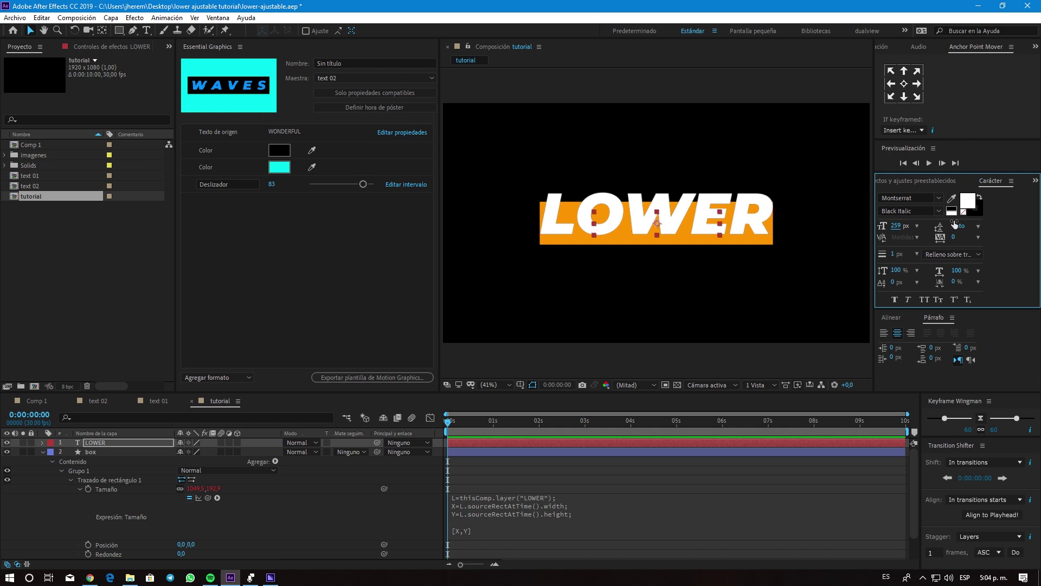
{"action": "key", "text": "ctrl+z"}
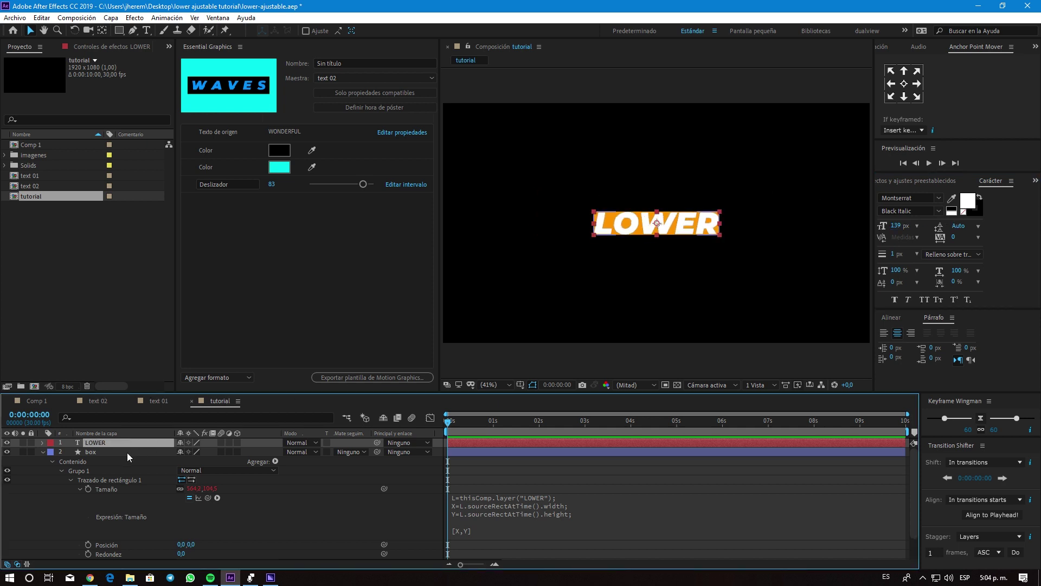
{"action": "left_click", "coordinate": [92, 451]}
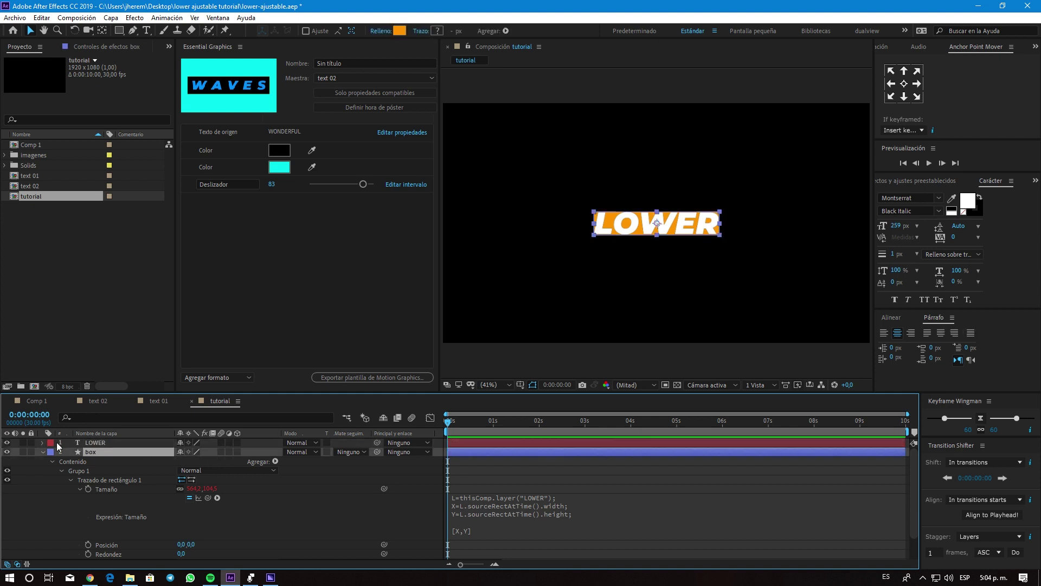
{"action": "left_click_drag", "start_coordinate": [377, 451], "coordinate": [103, 441]}
Test the parenting by scaling LOWER up, then undo the scale change.
{"action": "left_click", "coordinate": [100, 442]}
{"action": "key", "text": "s"}
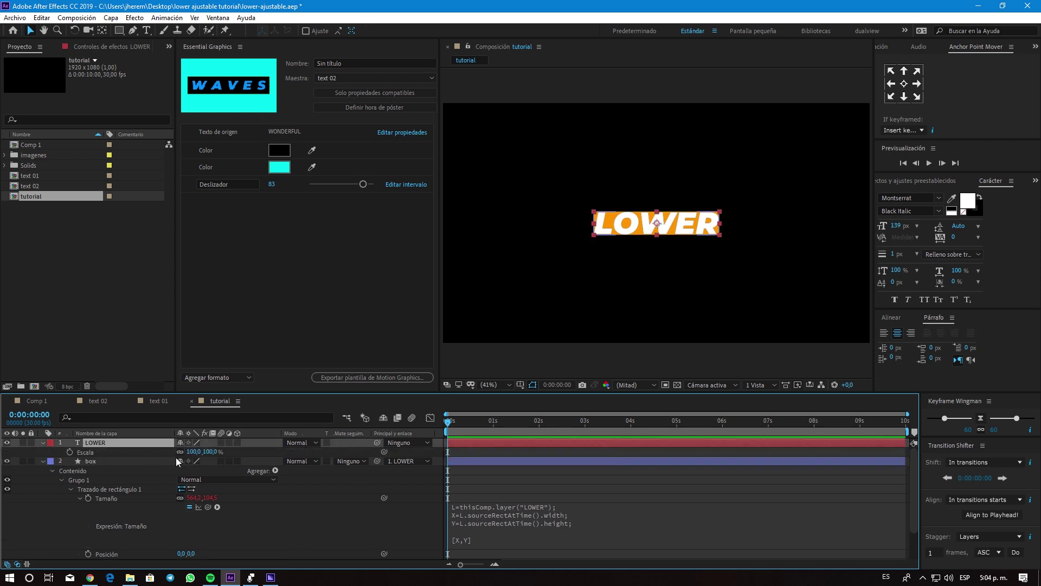
{"action": "left_click_drag", "start_coordinate": [191, 451], "coordinate": [228, 451]}
{"action": "key", "text": "ctrl+z"}
{"action": "left_click", "coordinate": [96, 461]}
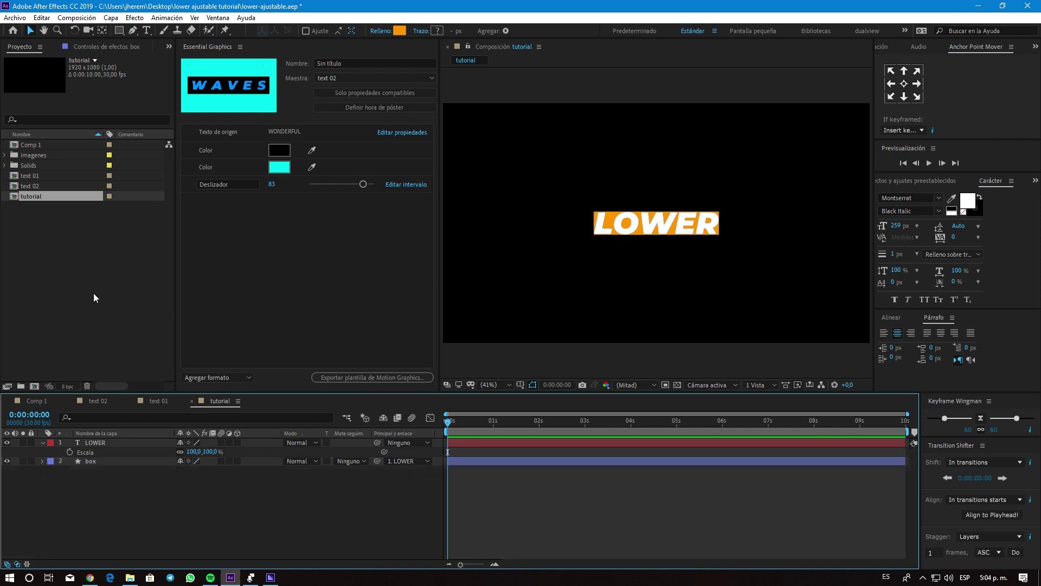
Add a new adjustment layer at the top and name it espacio caja.
{"action": "left_click", "coordinate": [111, 18]}
{"action": "mouse_move", "coordinate": [129, 30]}
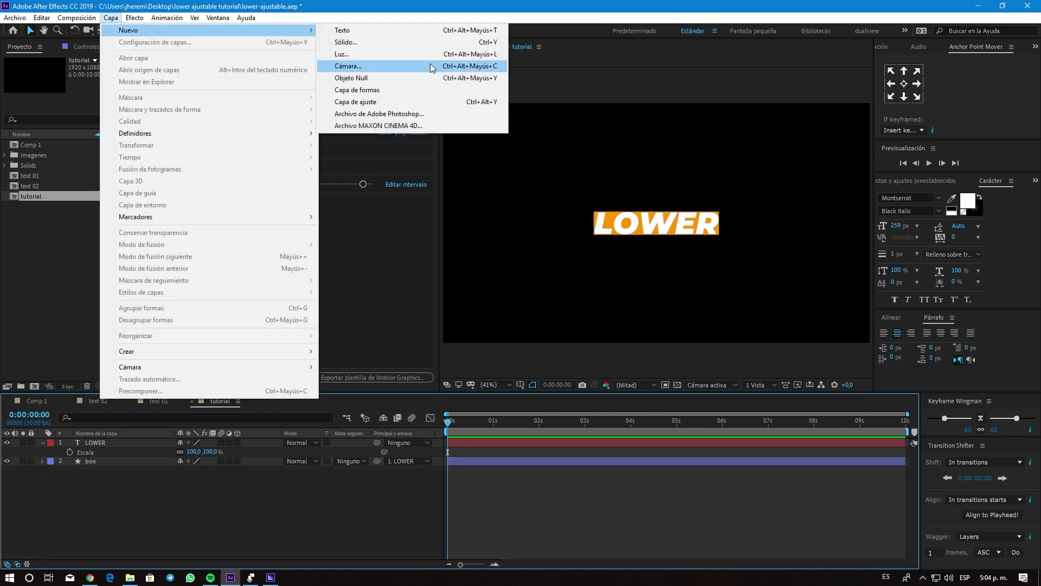
{"action": "left_click", "coordinate": [352, 103]}
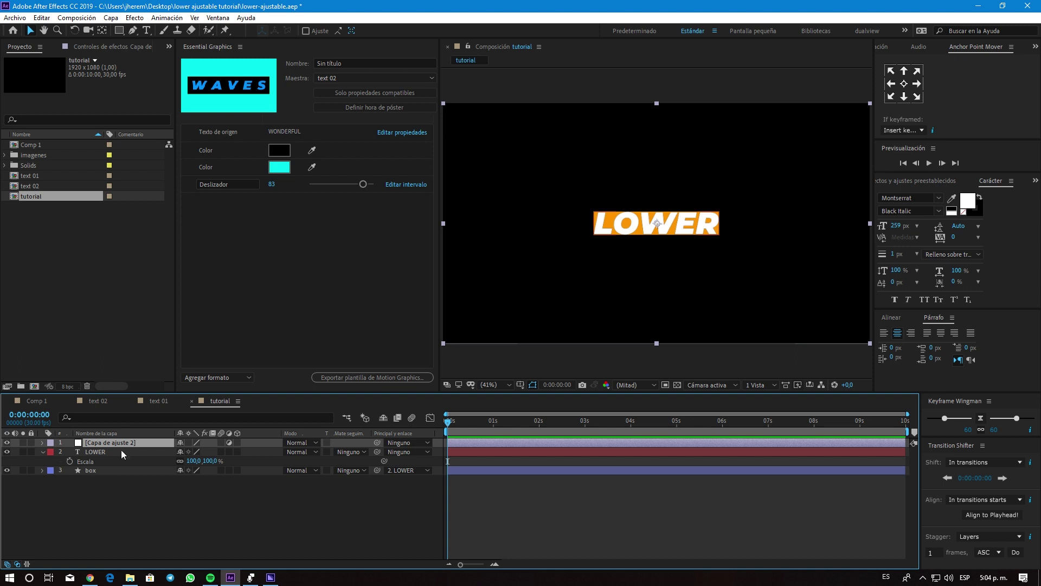
{"action": "key", "text": "Return"}
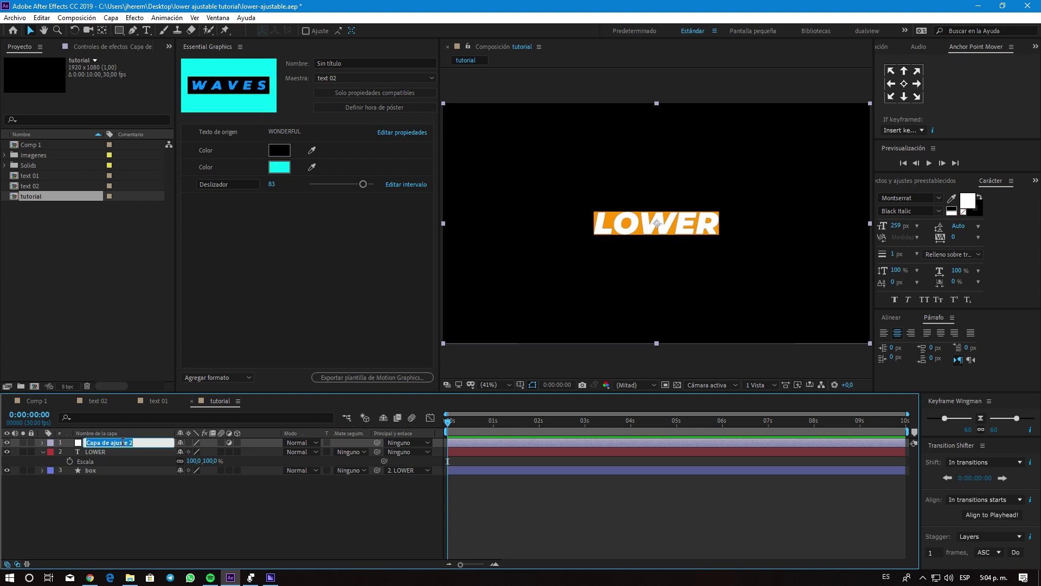
{"action": "type", "text": "espacio caja"}
{"action": "key", "text": "Return"}
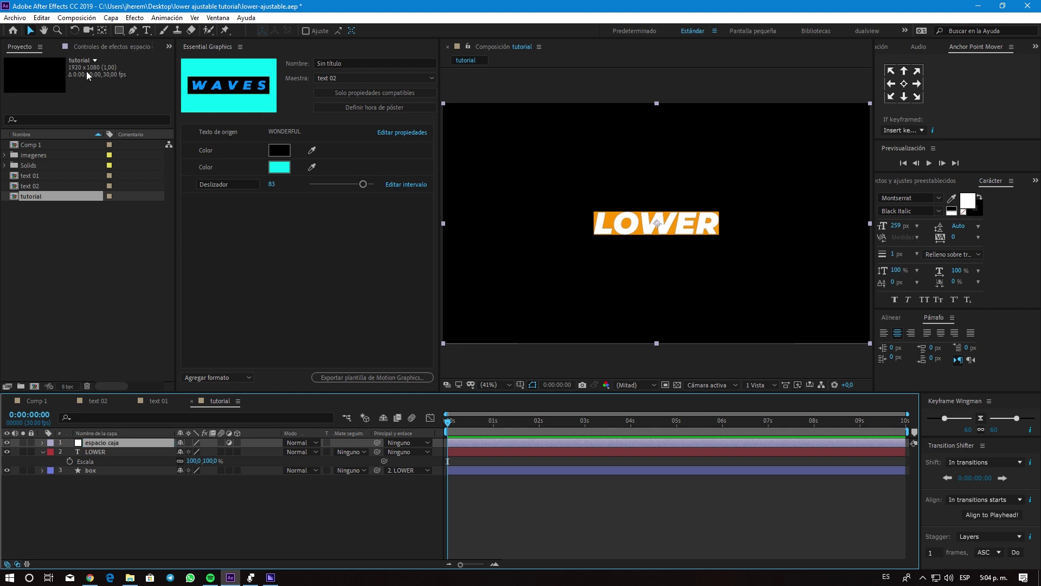
Find 'desliz', apply Control del deslizador to espacio caja, and set Deslizador to 50.
{"action": "key", "text": "ctrl+space"}
{"action": "type", "text": "desliz"}
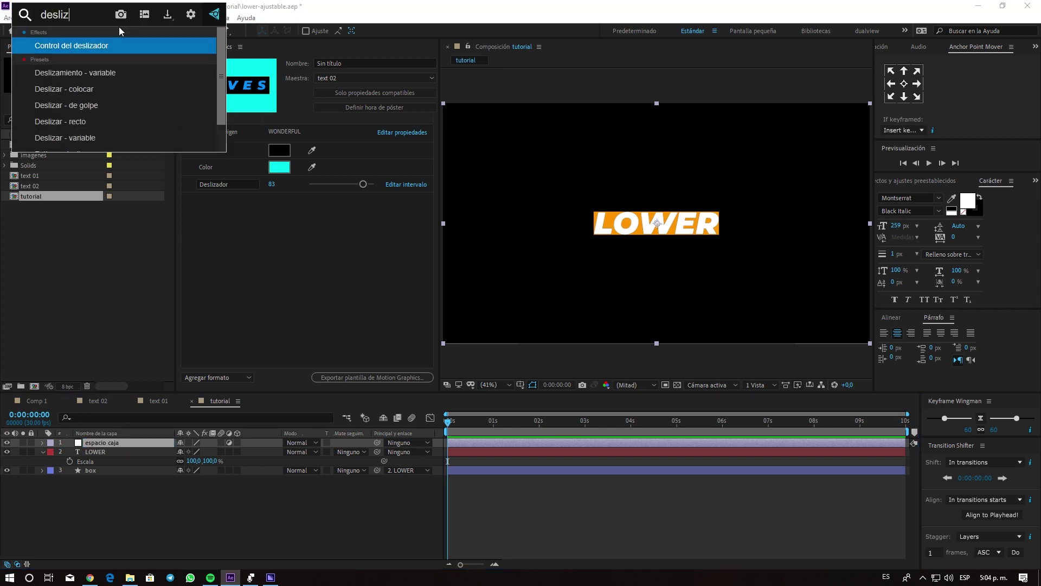
{"action": "left_click", "coordinate": [101, 43]}
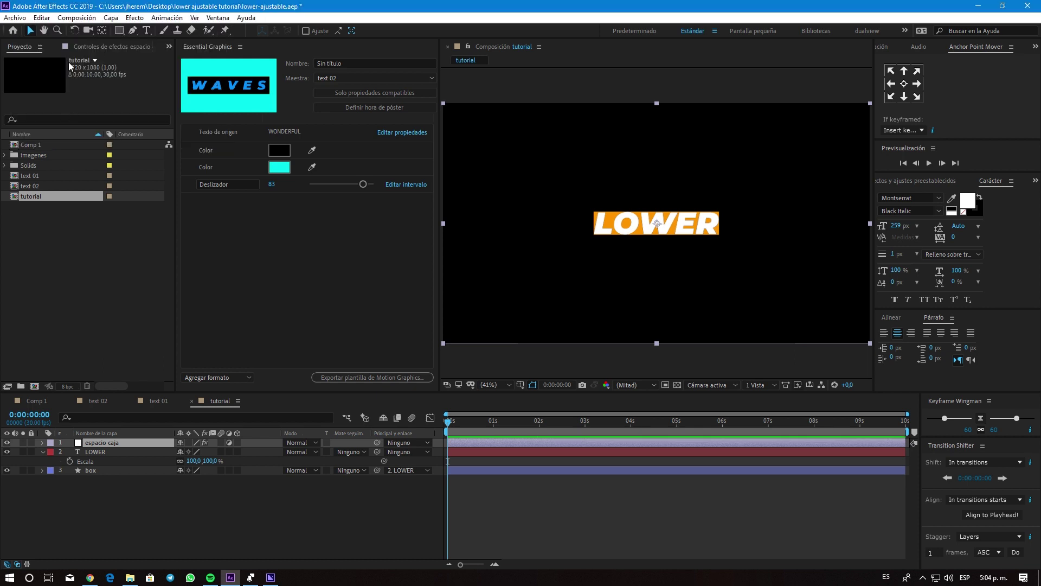
{"action": "left_click", "coordinate": [102, 78]}
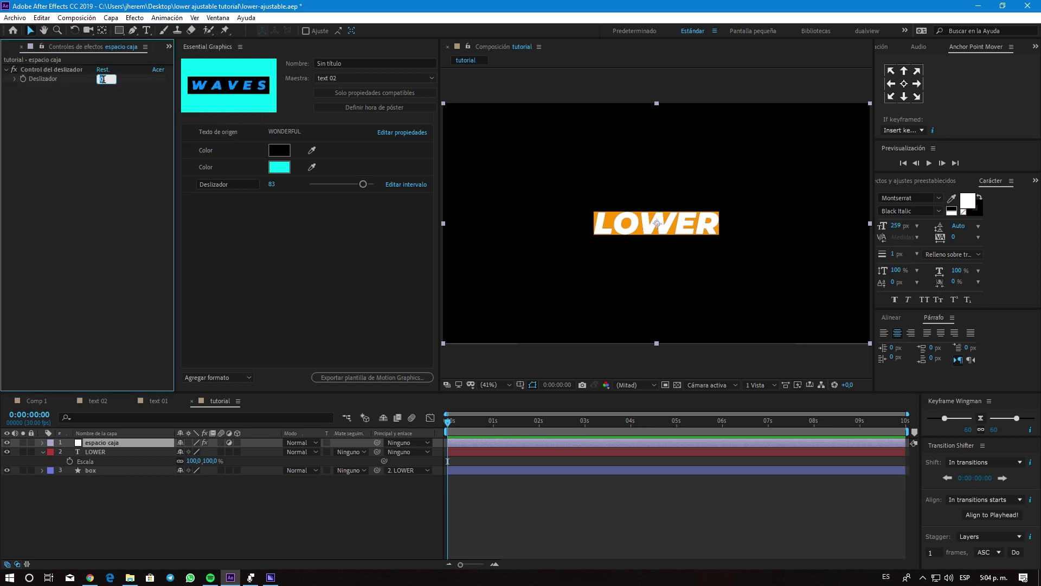
{"action": "type", "text": "50"}
{"action": "key", "text": "Return"}
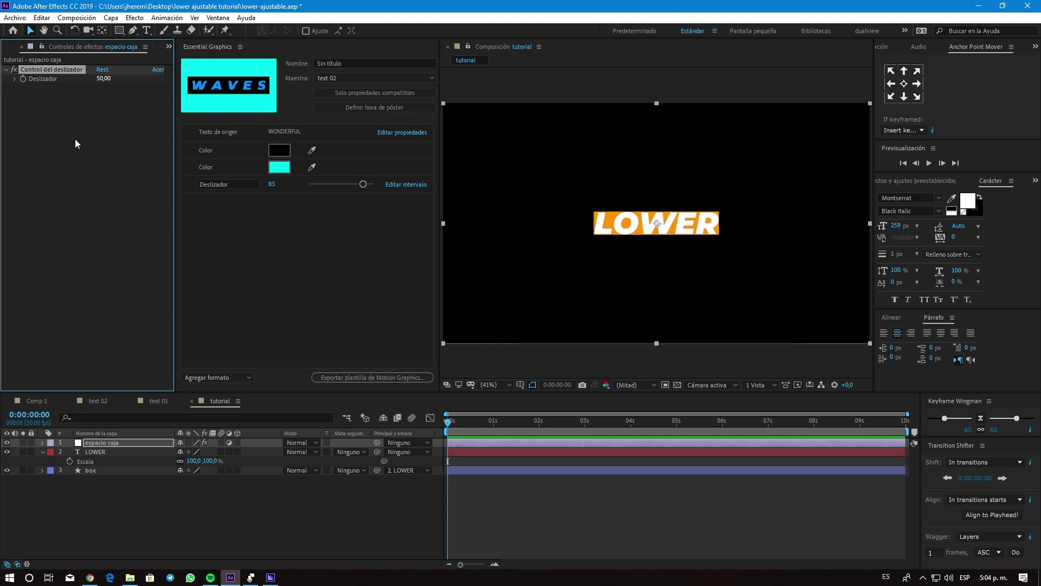
{"action": "left_click", "coordinate": [99, 453]}
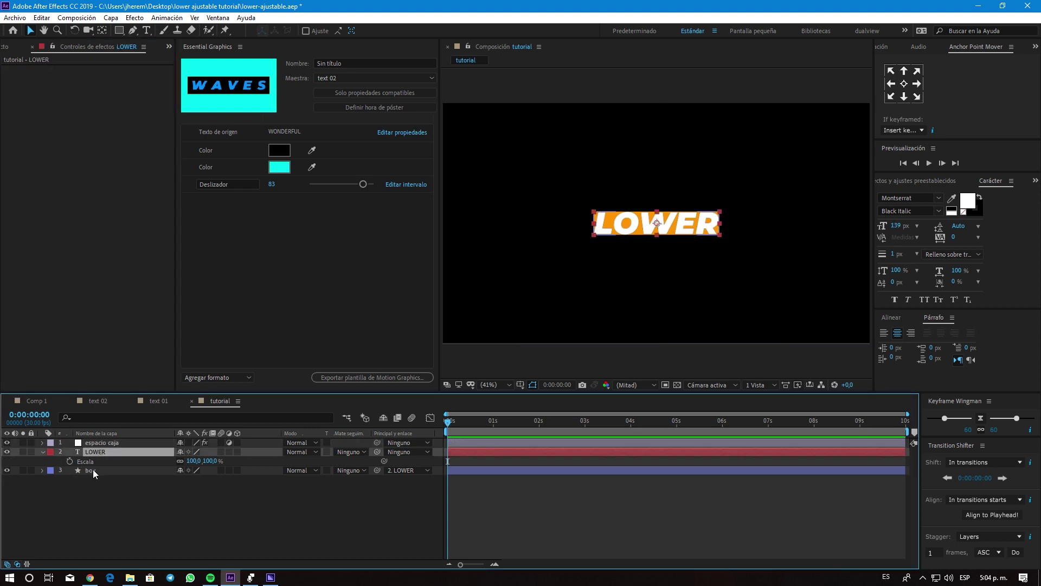
Reveal the box's Size expression and add a new line after the height line.
{"action": "left_click", "coordinate": [93, 469]}
{"action": "type", "text": "L=thisComp.layer(\"LOWER\"); X=L.sourceRectAtTime().width; Y=L.sourceRectAtTime().height;  [X,Y]"}
{"action": "left_click", "coordinate": [516, 526]}
{"action": "left_click", "coordinate": [574, 528]}
{"action": "key", "text": "Return"}
{"action": "type", "text": "p"}
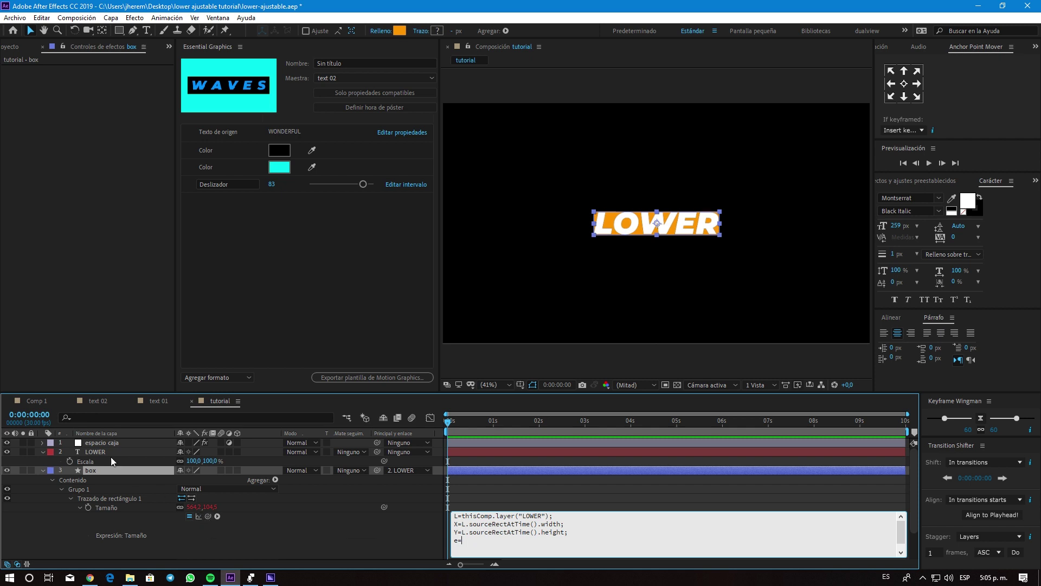
Add a variable e linked to espacio caja's Deslizador slider in the Size expression.
{"action": "left_click", "coordinate": [112, 442]}
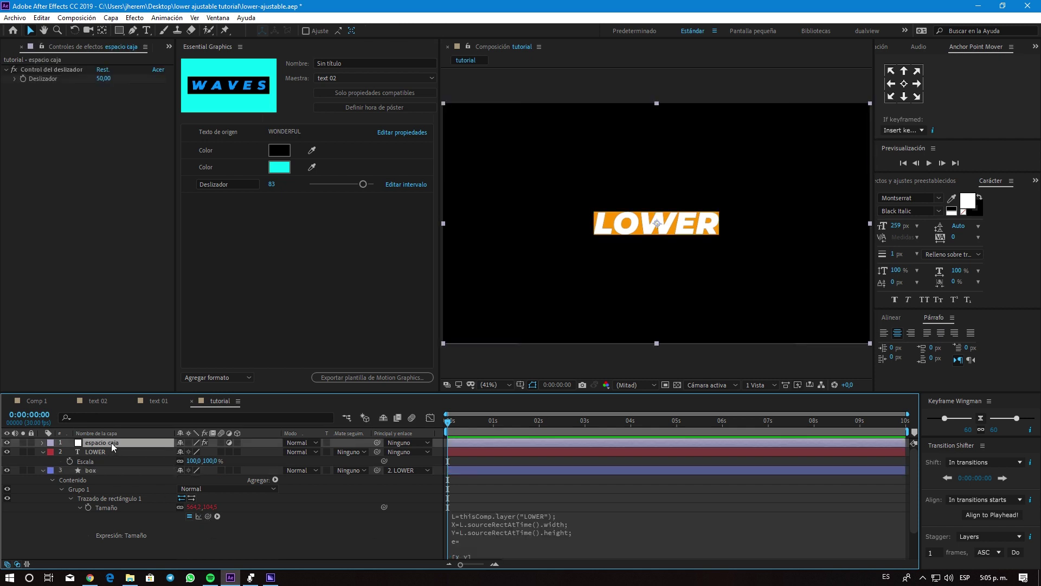
{"action": "key", "text": "e"}
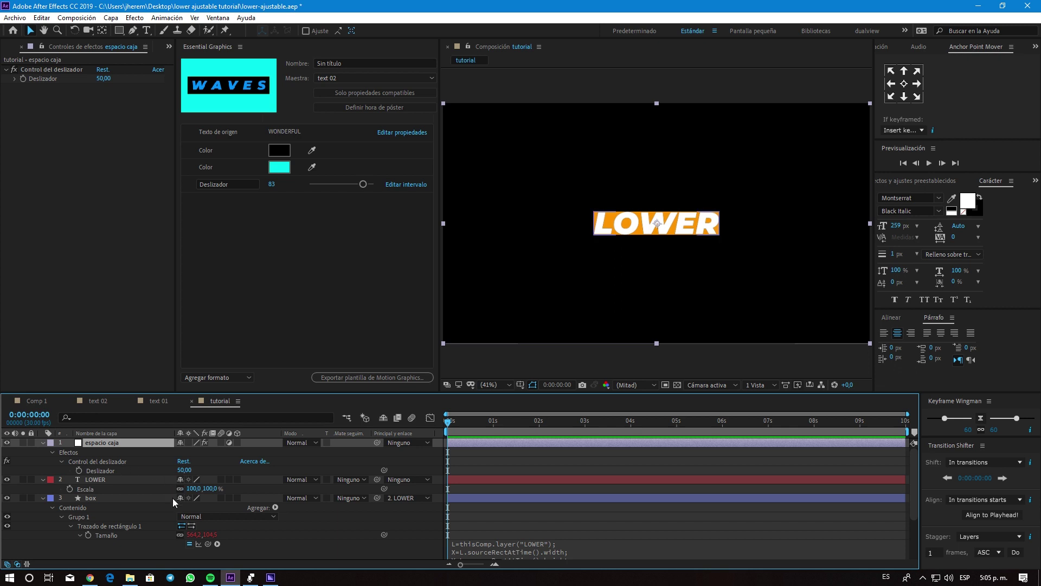
{"action": "left_click", "coordinate": [464, 554]}
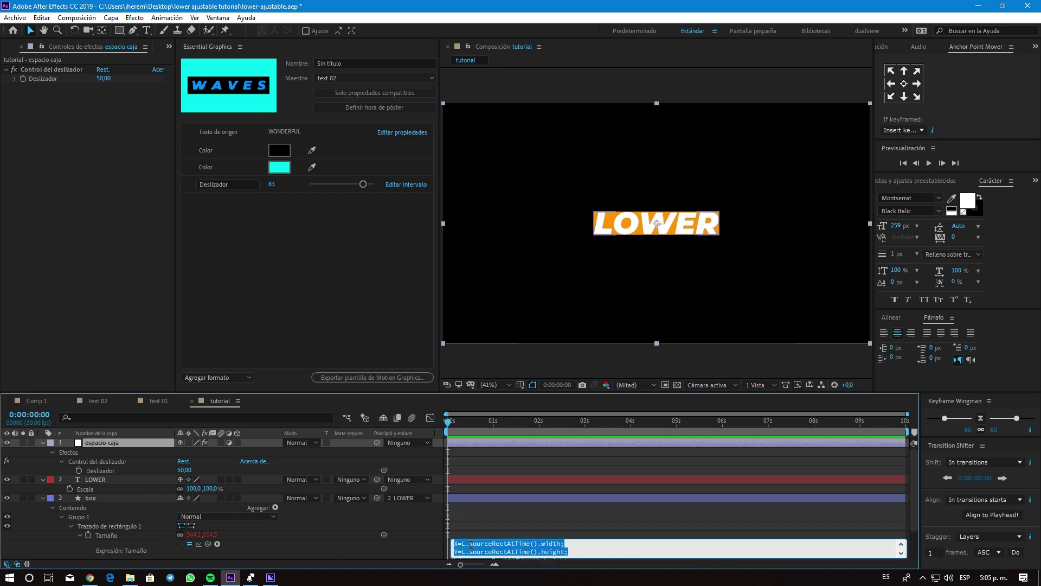
{"action": "left_click", "coordinate": [569, 550]}
{"action": "key", "text": "Return"}
{"action": "type", "text": "e="}
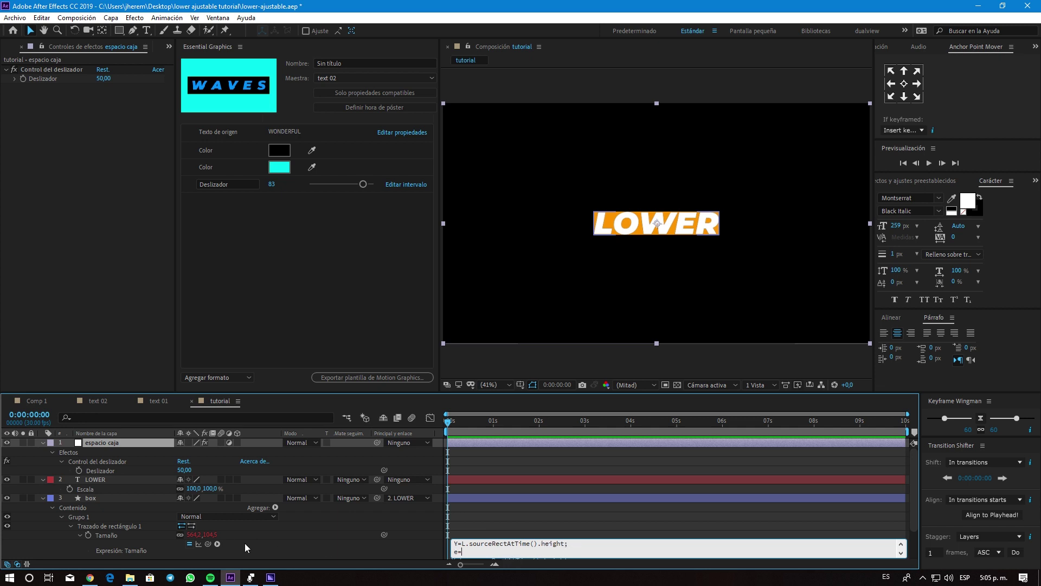
{"action": "left_click_drag", "start_coordinate": [207, 543], "coordinate": [103, 471]}
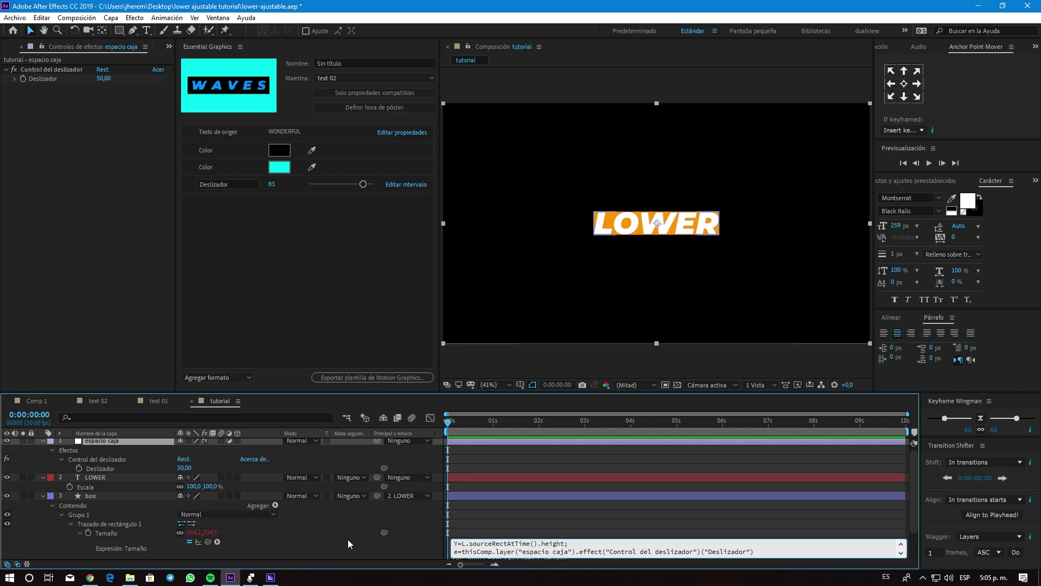
End the Size expression with [X,Y]+[e,e] and apply it.
{"action": "key", "text": "Down"}
{"action": "key", "text": "Down"}
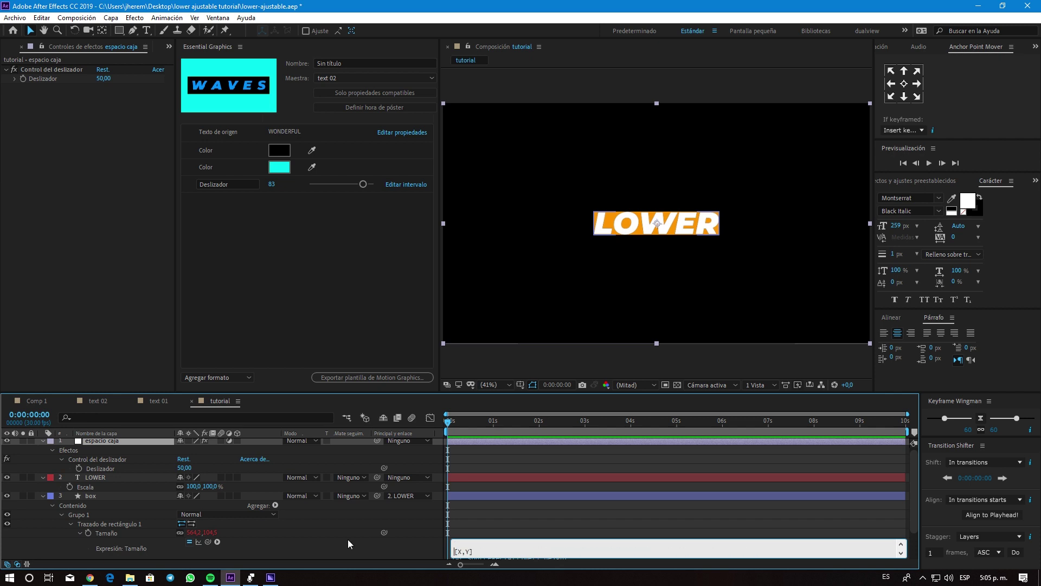
{"action": "scroll", "coordinate": [519, 526], "scroll_direction": "down", "scroll_amount": 2}
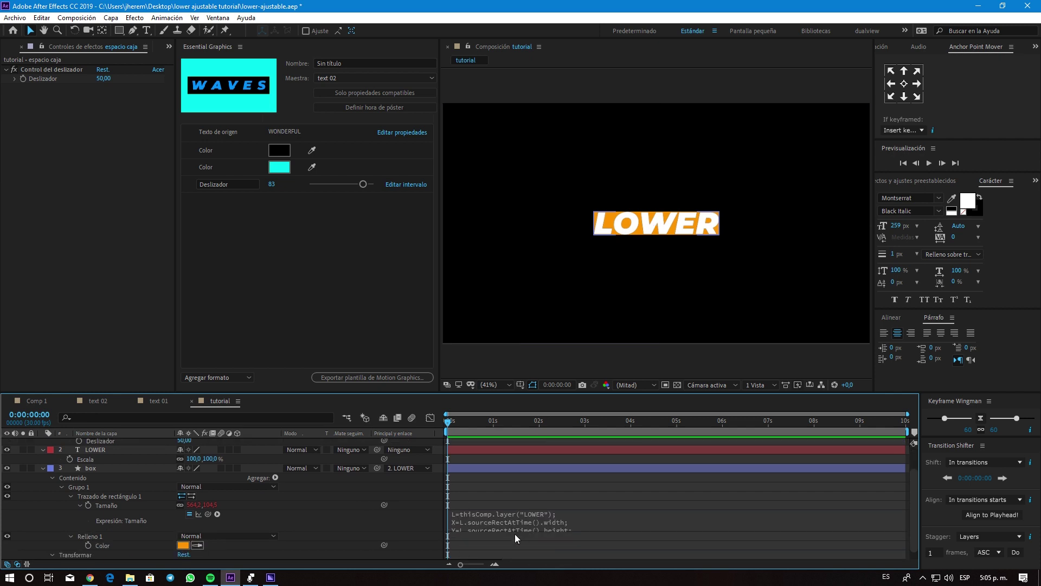
{"action": "key", "text": "ctrl+a"}
{"action": "left_click", "coordinate": [485, 547]}
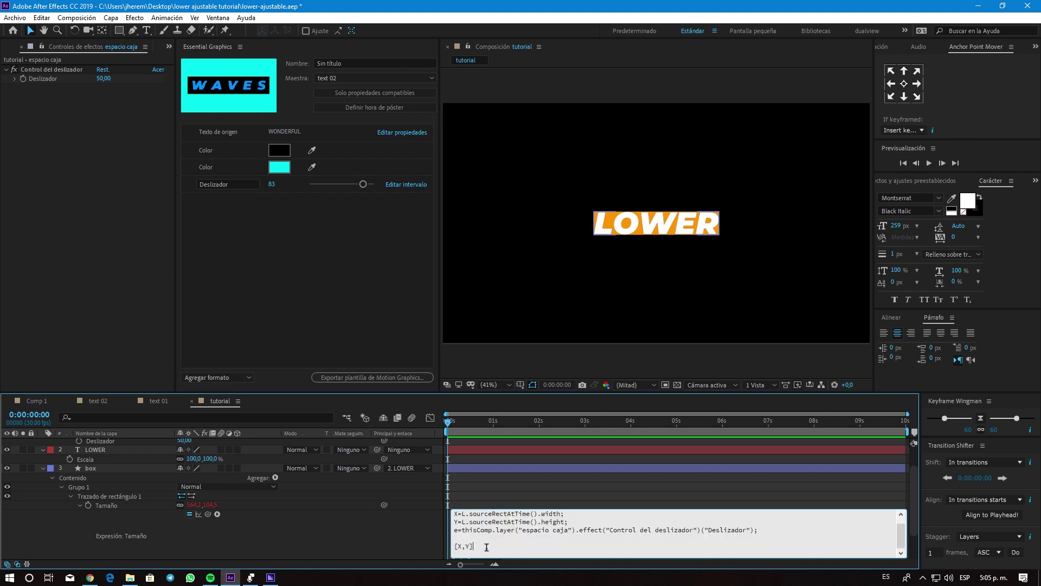
{"action": "type", "text": "+["}
{"action": "type", "text": "e,e"}
{"action": "left_click", "coordinate": [415, 544]}
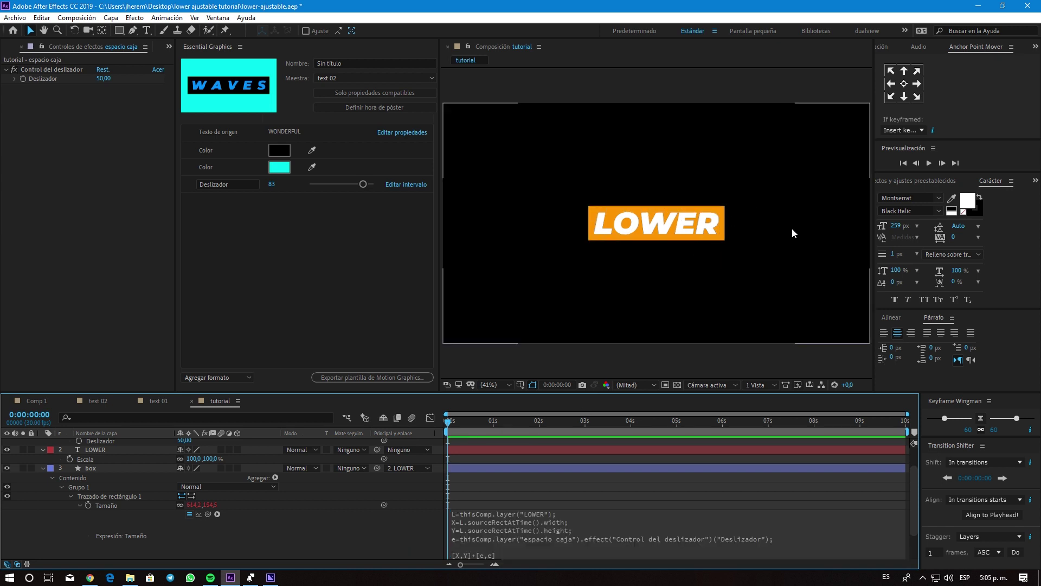
{"action": "scroll", "coordinate": [105, 460], "scroll_direction": "up", "scroll_amount": 2}
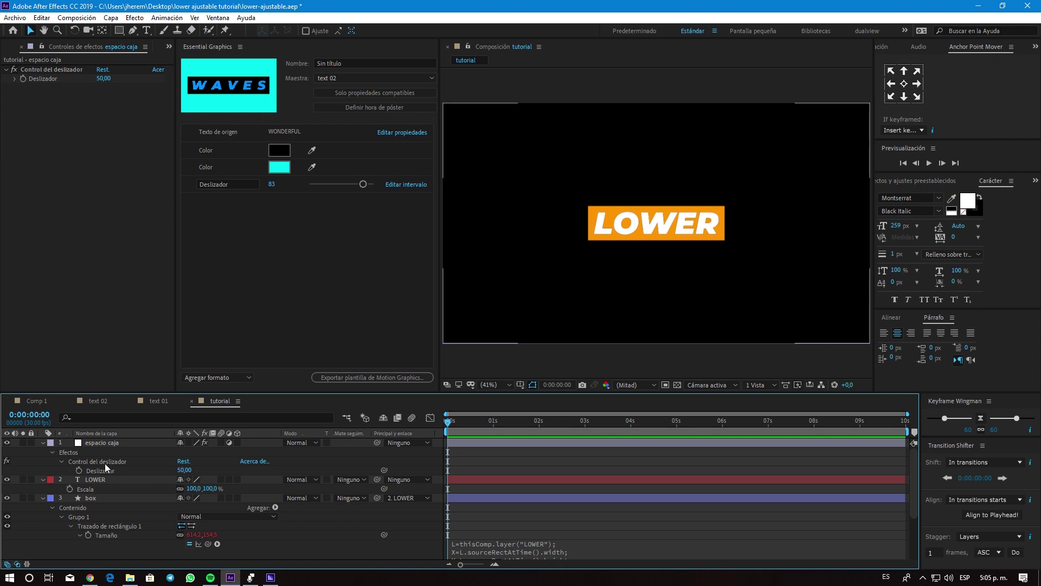
Test the espacio caja Deslizador slider up and down, then set it to 50.
{"action": "key", "text": "u"}
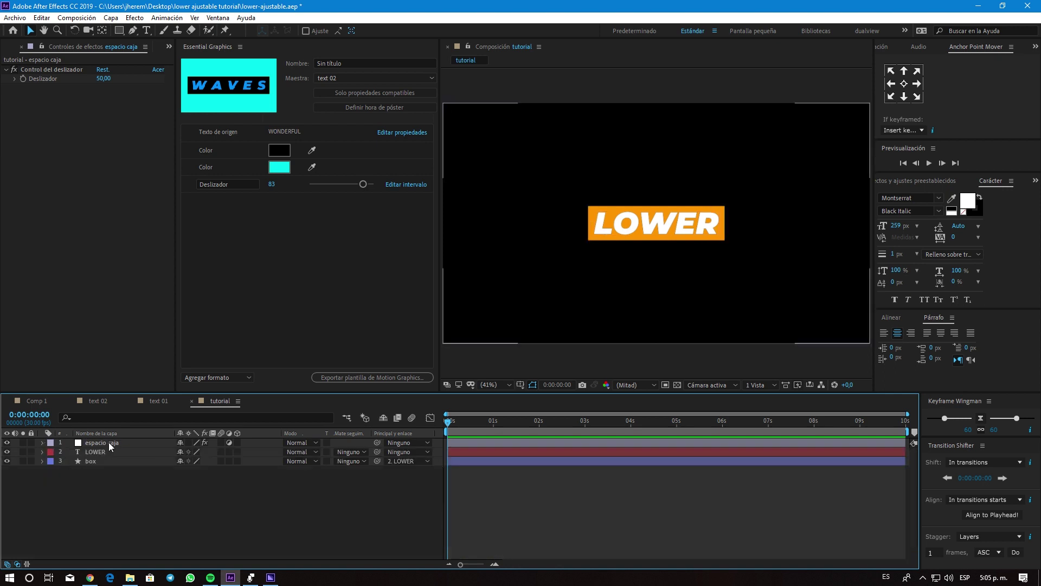
{"action": "left_click", "coordinate": [109, 441]}
{"action": "left_click_drag", "start_coordinate": [103, 80], "coordinate": [164, 99]}
{"action": "left_click_drag", "start_coordinate": [105, 78], "coordinate": [30, 89]}
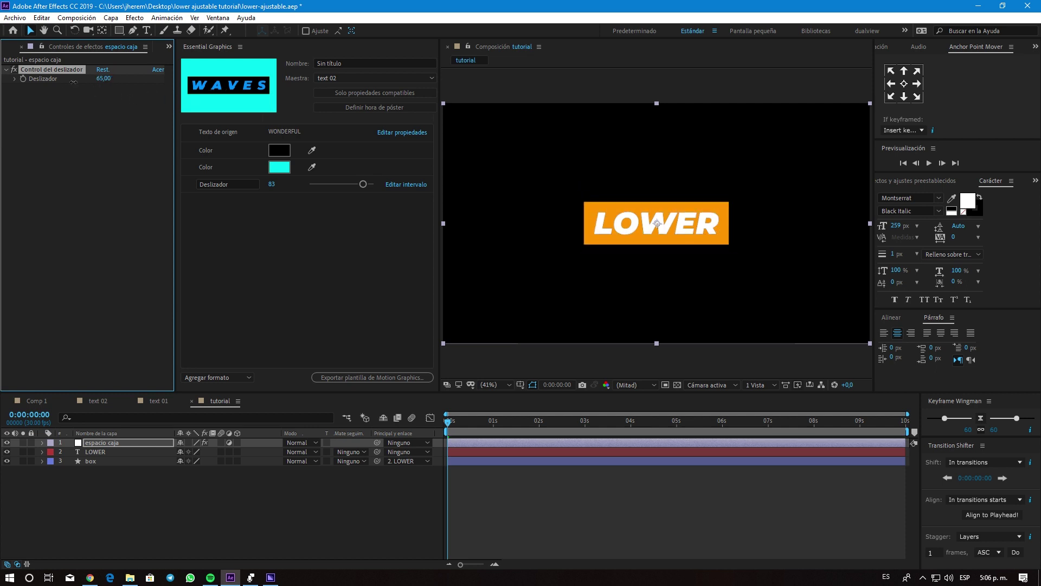
{"action": "left_click", "coordinate": [106, 79]}
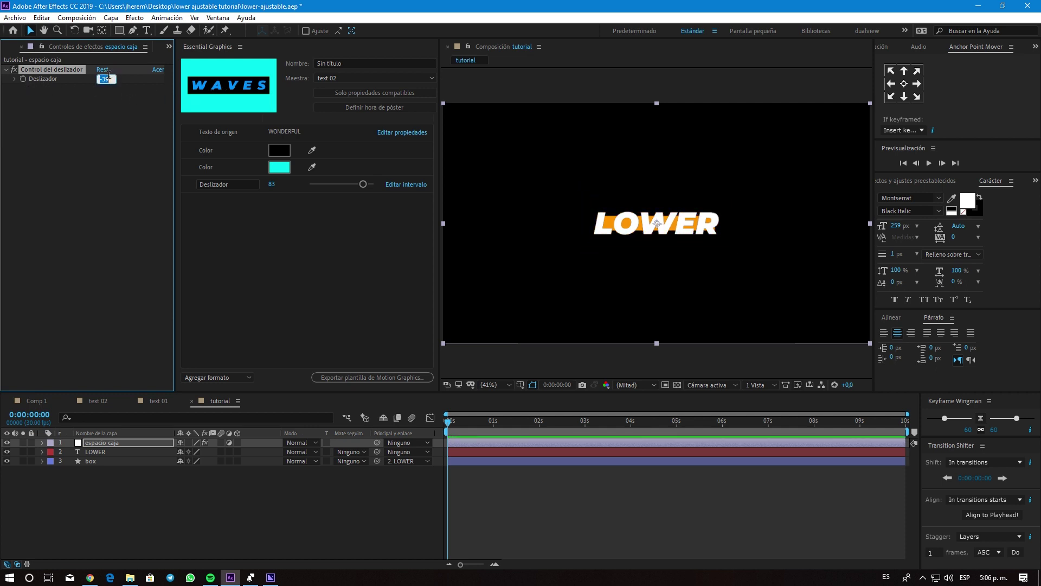
{"action": "type", "text": "50"}
{"action": "key", "text": "Return"}
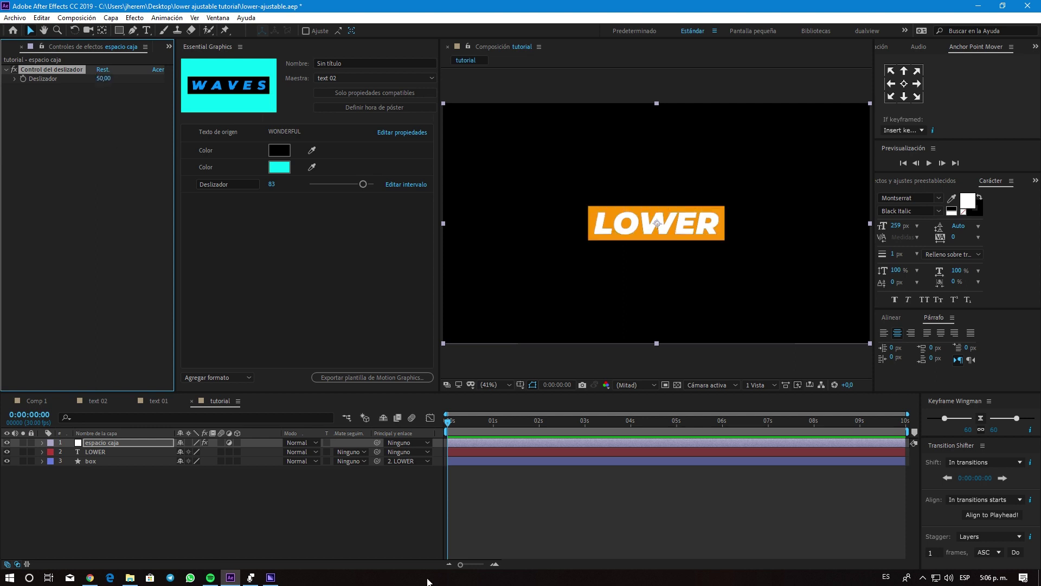
Scrub the composition to check the padded box, return to the start, and select LOWER.
{"action": "left_click", "coordinate": [314, 493]}
{"action": "left_click_drag", "start_coordinate": [461, 415], "coordinate": [573, 416]}
{"action": "key", "text": "Home"}
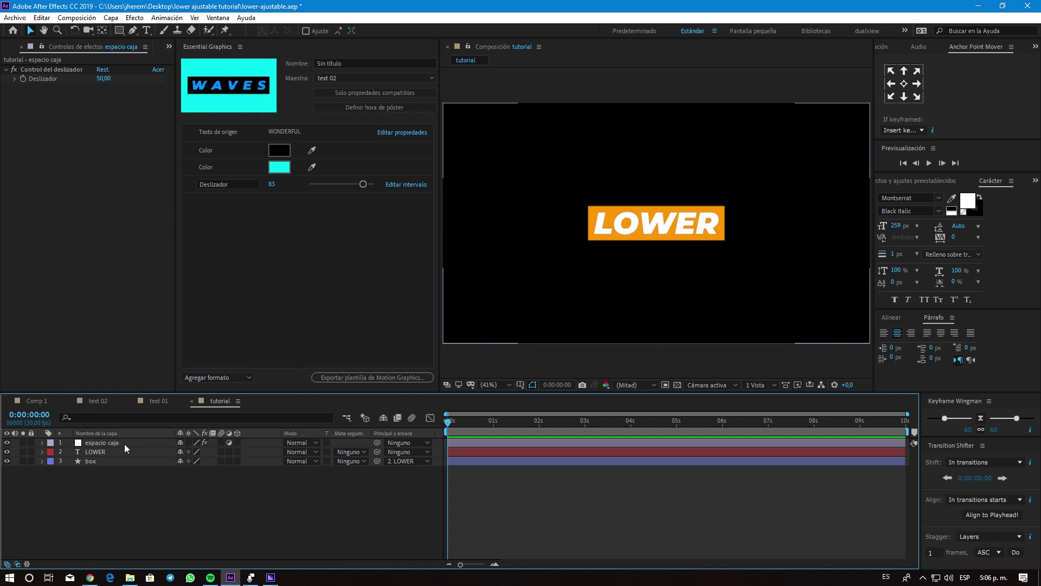
{"action": "left_click", "coordinate": [109, 450]}
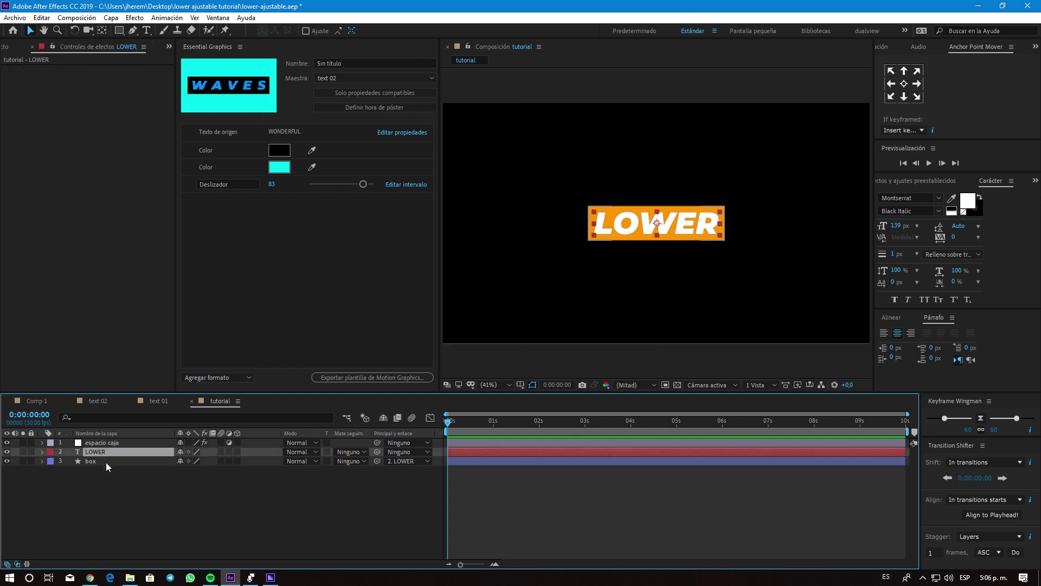
Add a character-spacing animator to LOWER, keyframed at 70 at 0 s and 0 at 1:15.
{"action": "left_click", "coordinate": [42, 452]}
{"action": "left_click", "coordinate": [275, 461]}
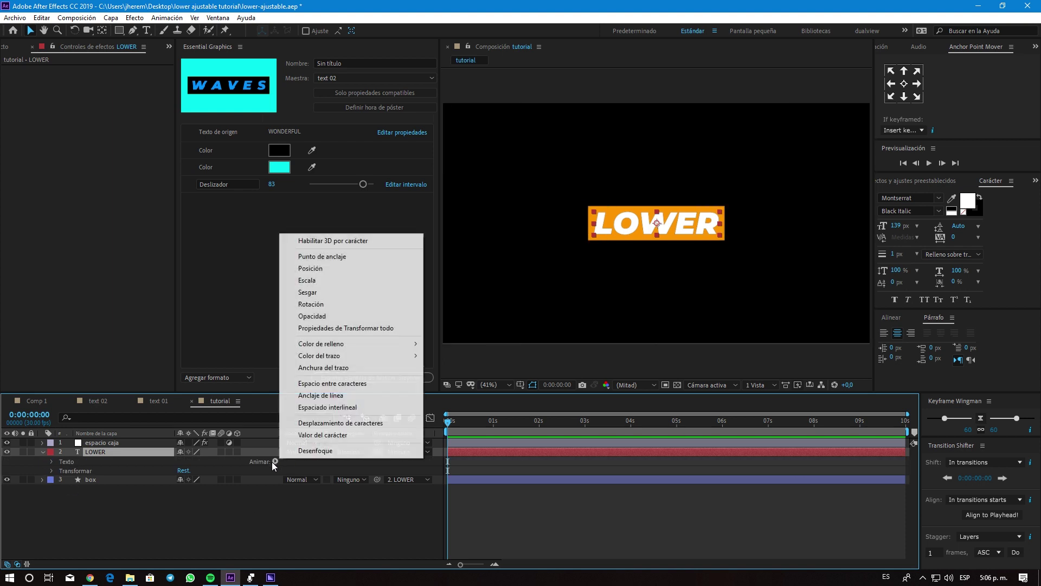
{"action": "left_click", "coordinate": [333, 383]}
{"action": "left_click", "coordinate": [179, 525]}
{"action": "type", "text": "70"}
{"action": "key", "text": "Return"}
{"action": "left_click", "coordinate": [79, 525]}
{"action": "left_click_drag", "start_coordinate": [506, 422], "coordinate": [516, 421]}
{"action": "left_click", "coordinate": [180, 525]}
{"action": "type", "text": "0"}
{"action": "key", "text": "Return"}
Ease the spacing keyframes in the Graph Editor to start fast and settle, then preview.
{"action": "left_click_drag", "start_coordinate": [491, 528], "coordinate": [428, 534]}
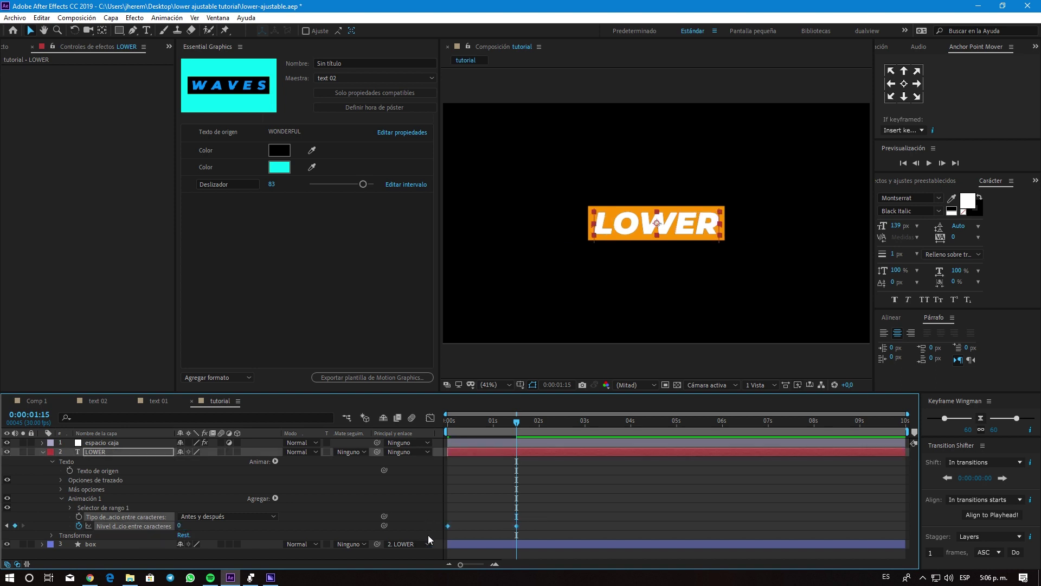
{"action": "left_click", "coordinate": [430, 417]}
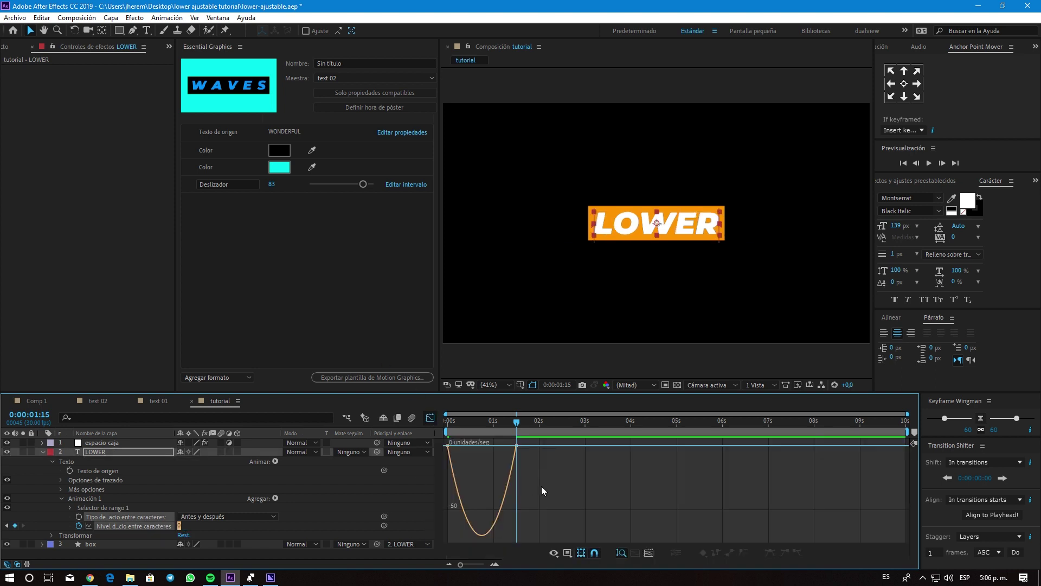
{"action": "left_click_drag", "start_coordinate": [541, 488], "coordinate": [500, 438]}
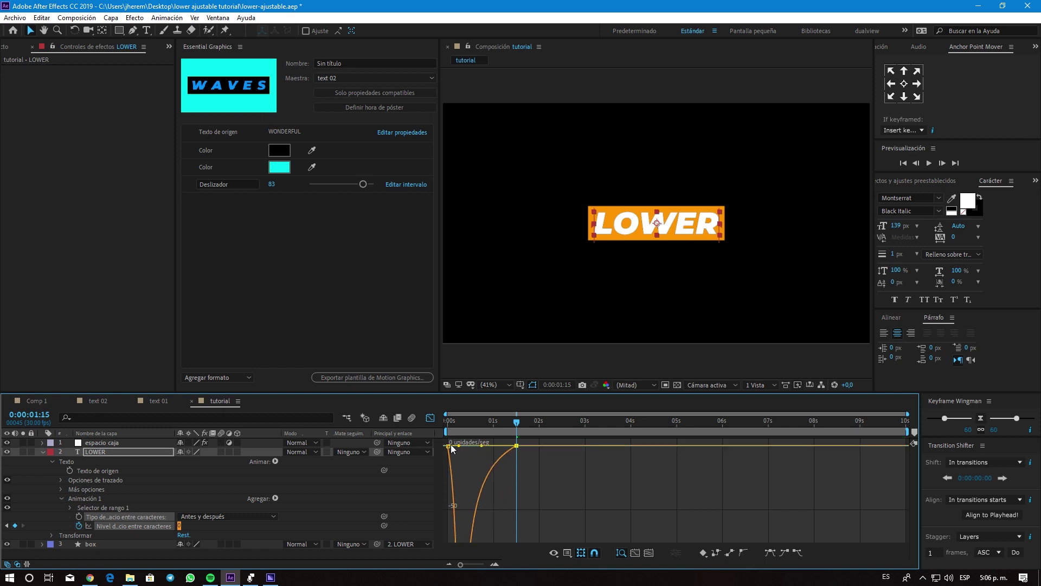
{"action": "right_click", "coordinate": [473, 471]}
{"action": "left_click", "coordinate": [477, 457]}
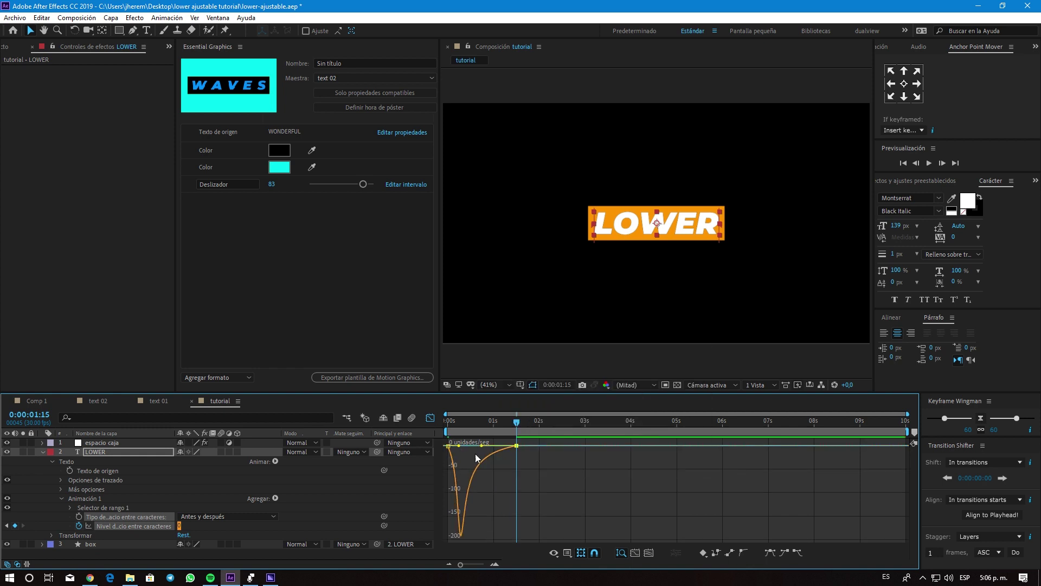
{"action": "left_click", "coordinate": [431, 419]}
{"action": "key", "text": "space"}
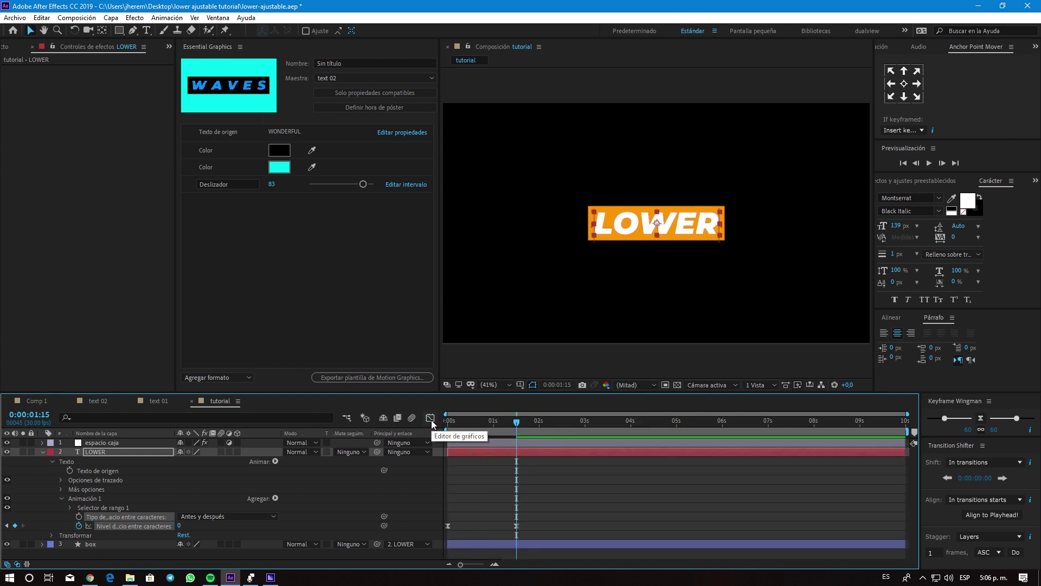
Keyframe the box's Scale to 150% at the start, then remove those box Scale keyframes.
{"action": "key", "text": "space"}
{"action": "left_click", "coordinate": [99, 546]}
{"action": "key", "text": "s"}
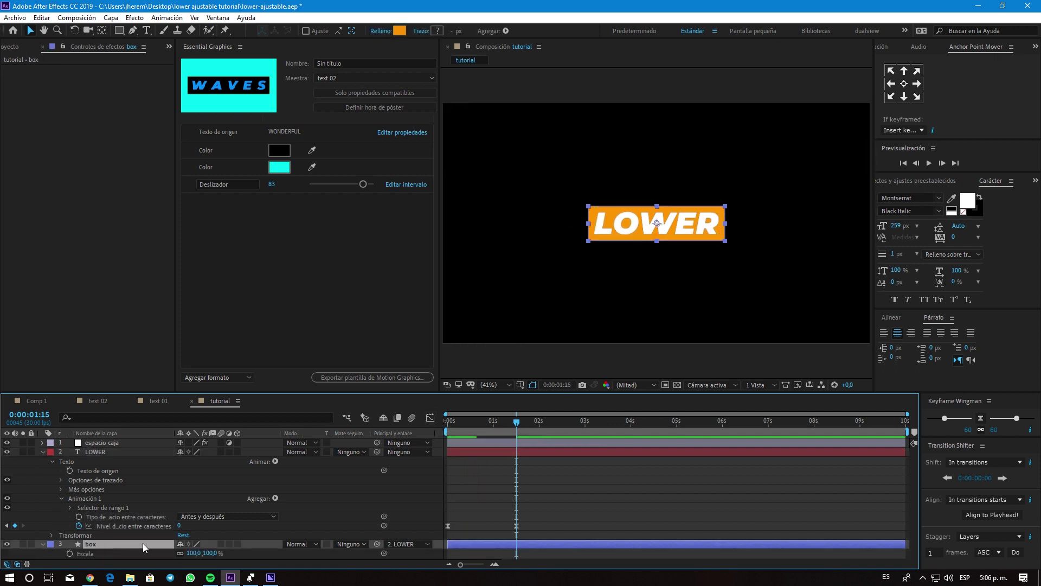
{"action": "left_click", "coordinate": [68, 553]}
{"action": "left_click_drag", "start_coordinate": [519, 428], "coordinate": [442, 422]}
{"action": "left_click", "coordinate": [192, 553]}
{"action": "type", "text": "150"}
{"action": "key", "text": "Return"}
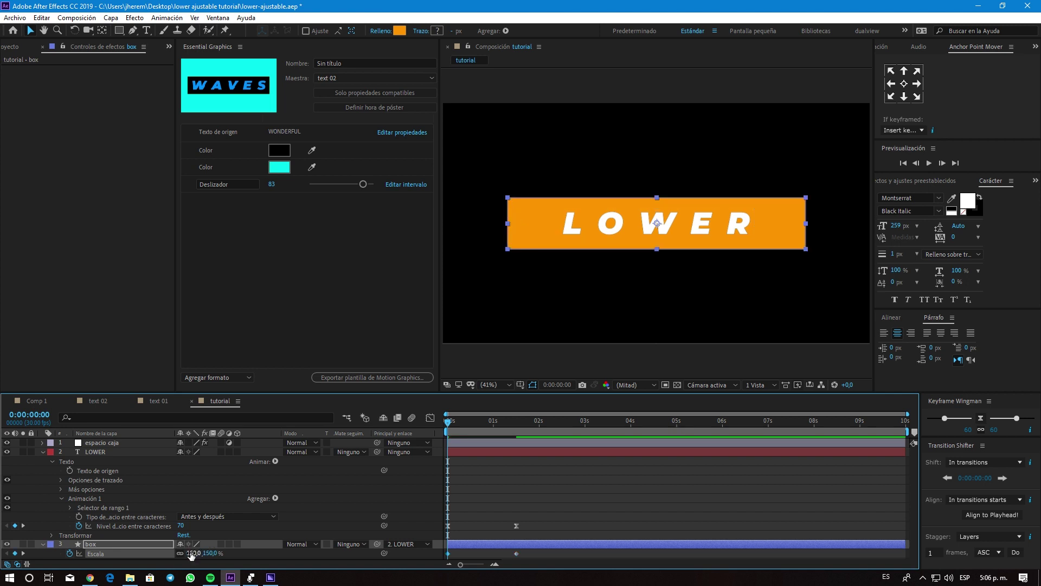
{"action": "left_click", "coordinate": [516, 553]}
{"action": "left_click", "coordinate": [517, 426]}
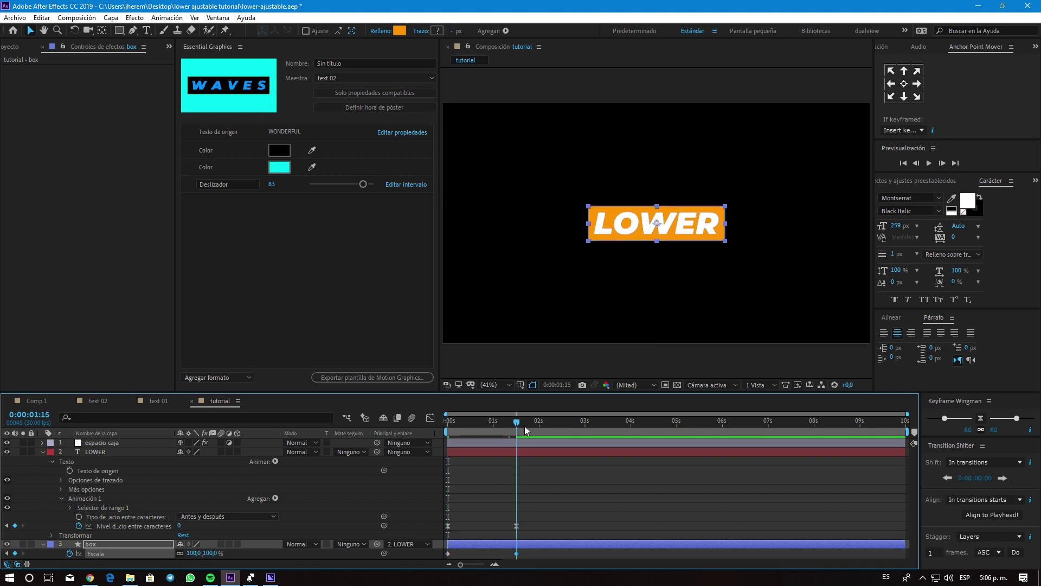
{"action": "left_click", "coordinate": [70, 553]}
Keyframe LOWER's Scale at 100% at 1:15 and 150% at 0 s, and Easy Ease both.
{"action": "left_click", "coordinate": [109, 451]}
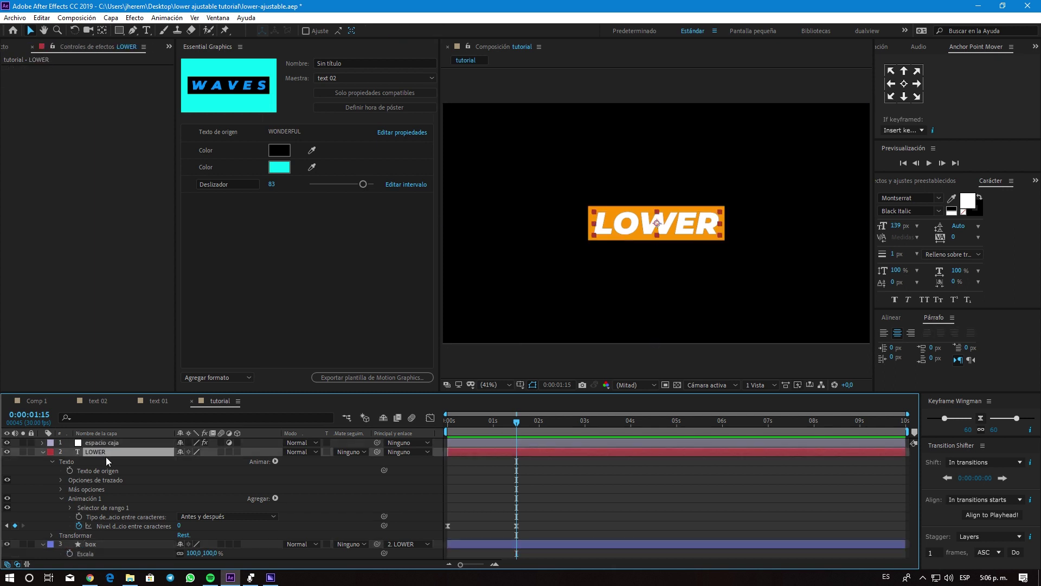
{"action": "key", "text": "u"}
{"action": "key", "text": "shift+s"}
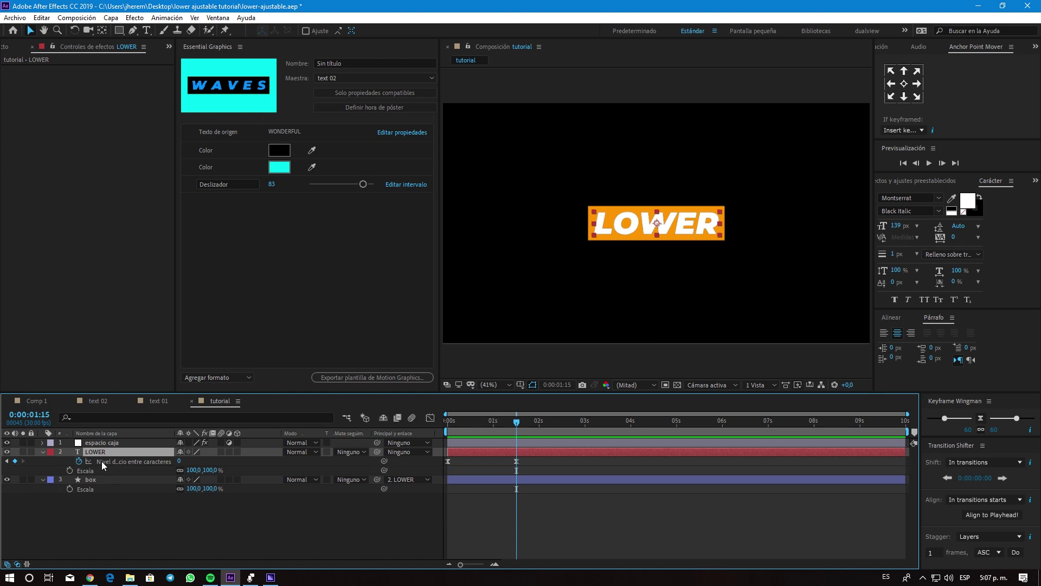
{"action": "left_click", "coordinate": [70, 471]}
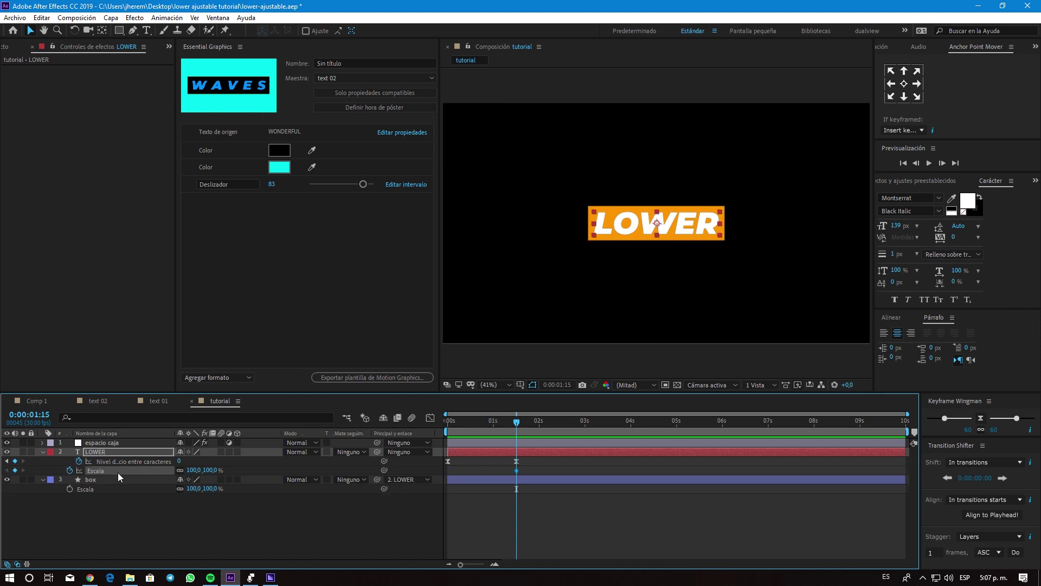
{"action": "left_click_drag", "start_coordinate": [516, 427], "coordinate": [448, 427]}
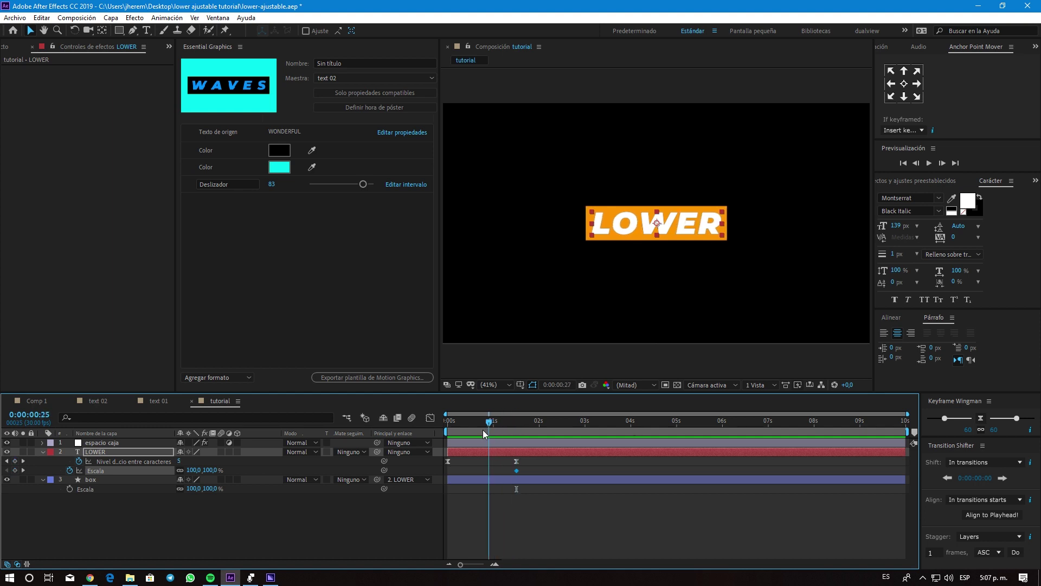
{"action": "left_click_drag", "start_coordinate": [193, 470], "coordinate": [199, 470]}
{"action": "left_click", "coordinate": [197, 470]}
{"action": "key", "text": "Return"}
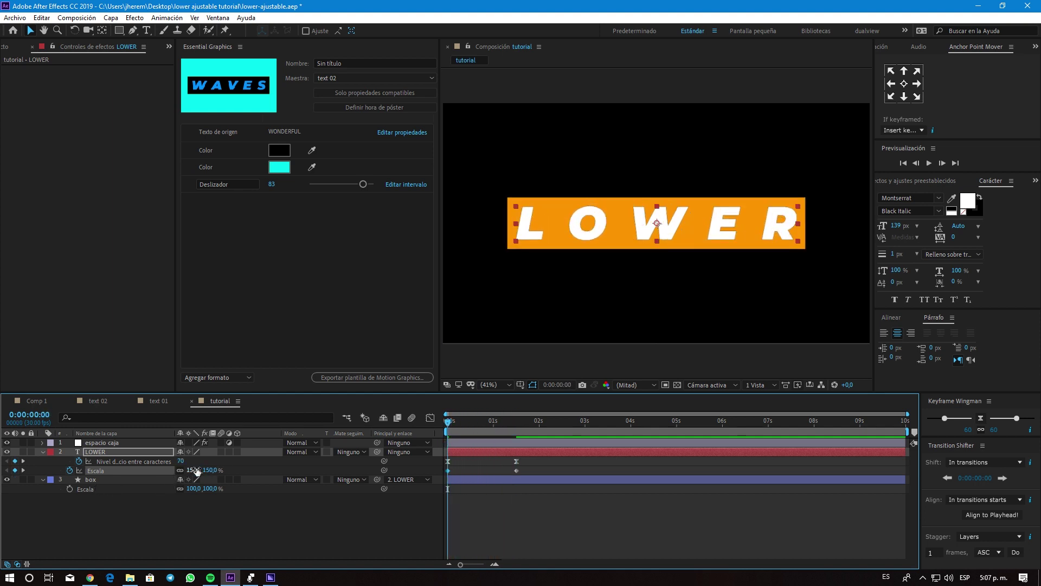
{"action": "left_click_drag", "start_coordinate": [528, 470], "coordinate": [425, 482]}
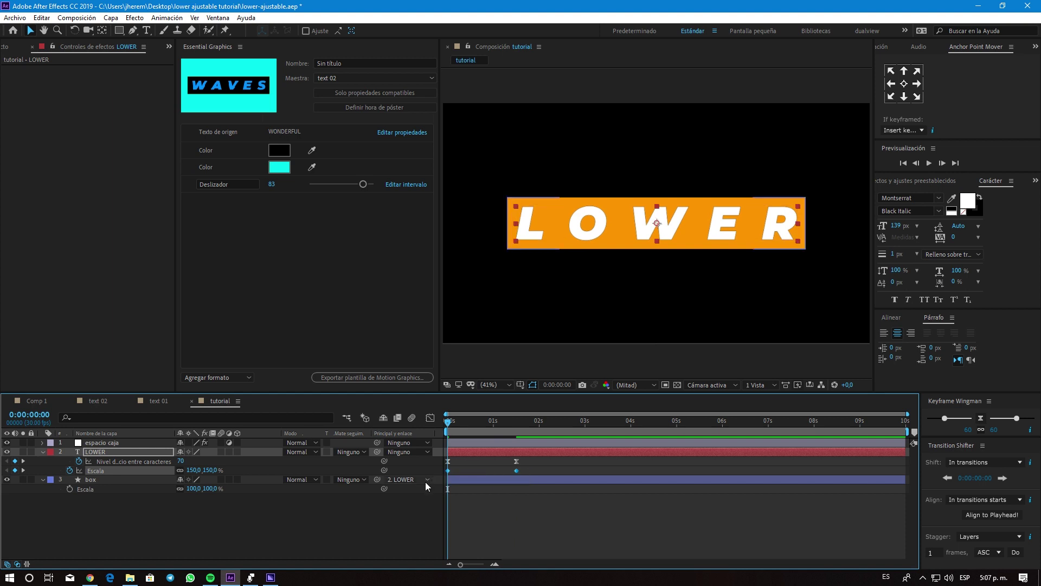
{"action": "key", "text": "F9"}
{"action": "left_click", "coordinate": [430, 418]}
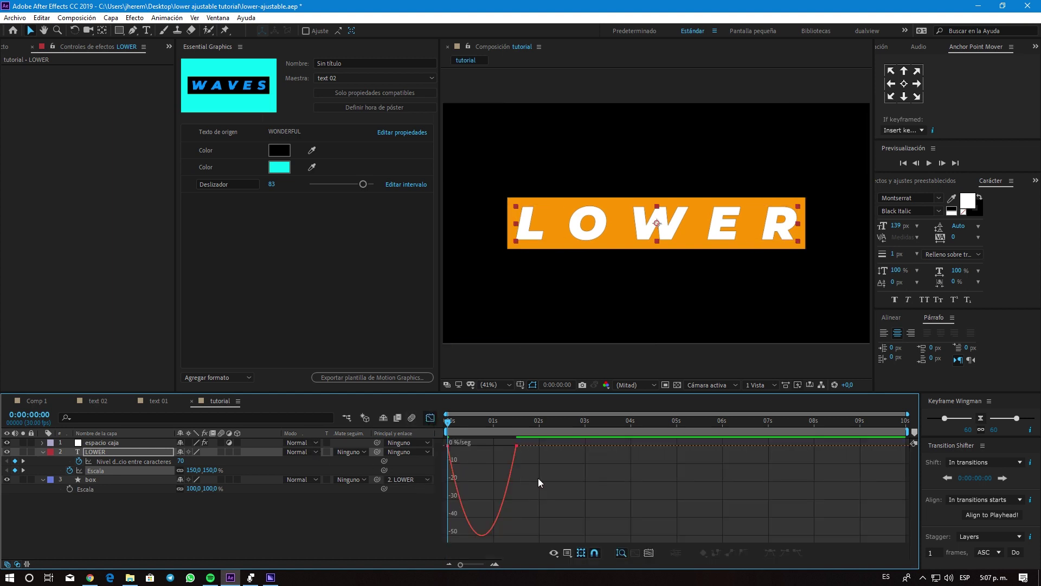
Drag the Scale influence handle so the scale-down starts faster, then preview it.
{"action": "left_click_drag", "start_coordinate": [506, 446], "coordinate": [458, 446]}
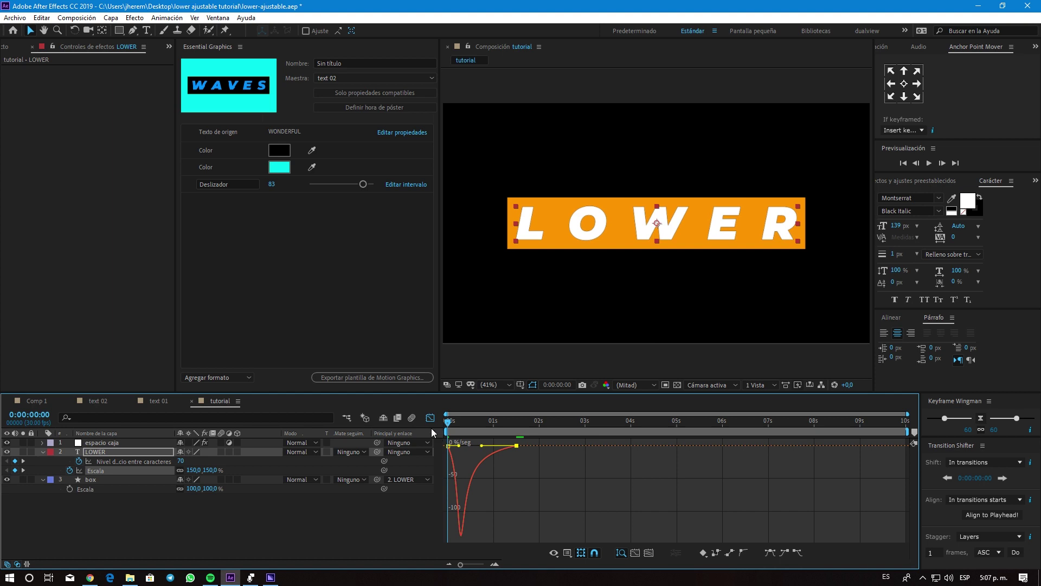
{"action": "left_click", "coordinate": [430, 418]}
{"action": "key", "text": "space"}
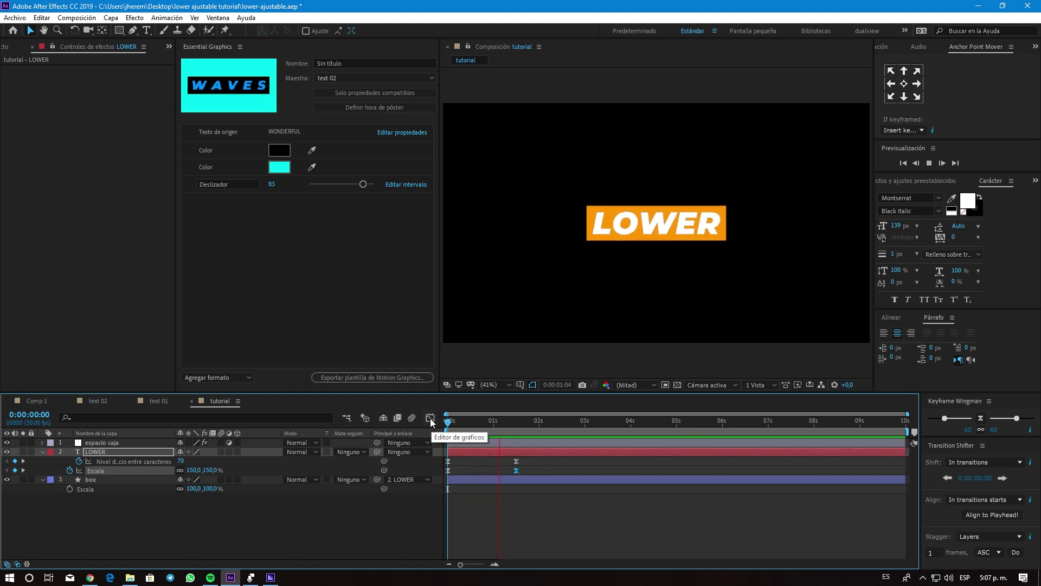
{"action": "key", "text": "space"}
Scrub the text 01 composition for reference, then return to the tutorial composition.
{"action": "left_click", "coordinate": [158, 401]}
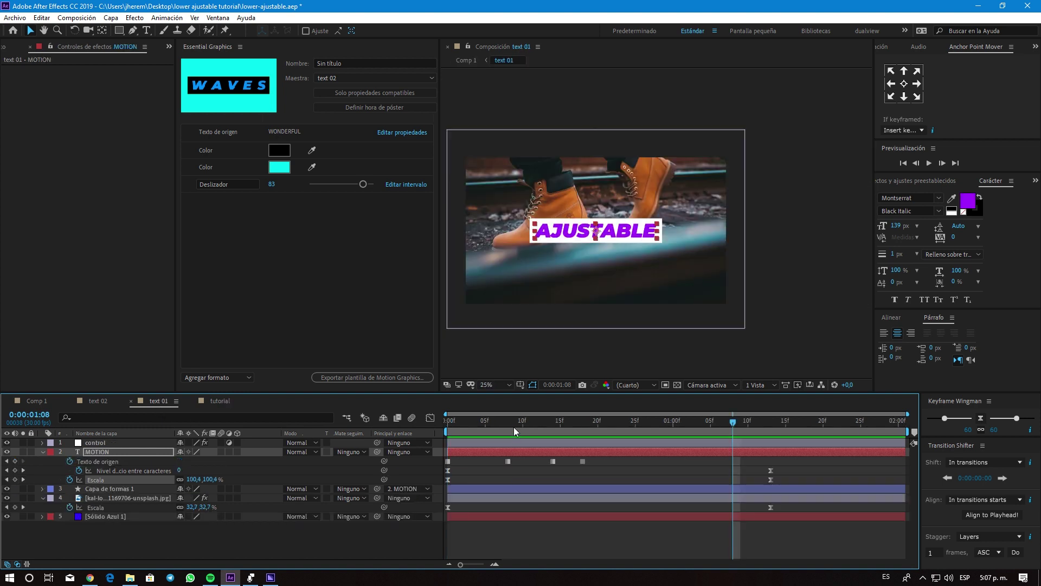
{"action": "mouse_move", "coordinate": [513, 422]}
{"action": "left_mouse_down"}
{"action": "mouse_move", "coordinate": [478, 425]}
{"action": "mouse_move", "coordinate": [604, 429]}
{"action": "left_mouse_up"}
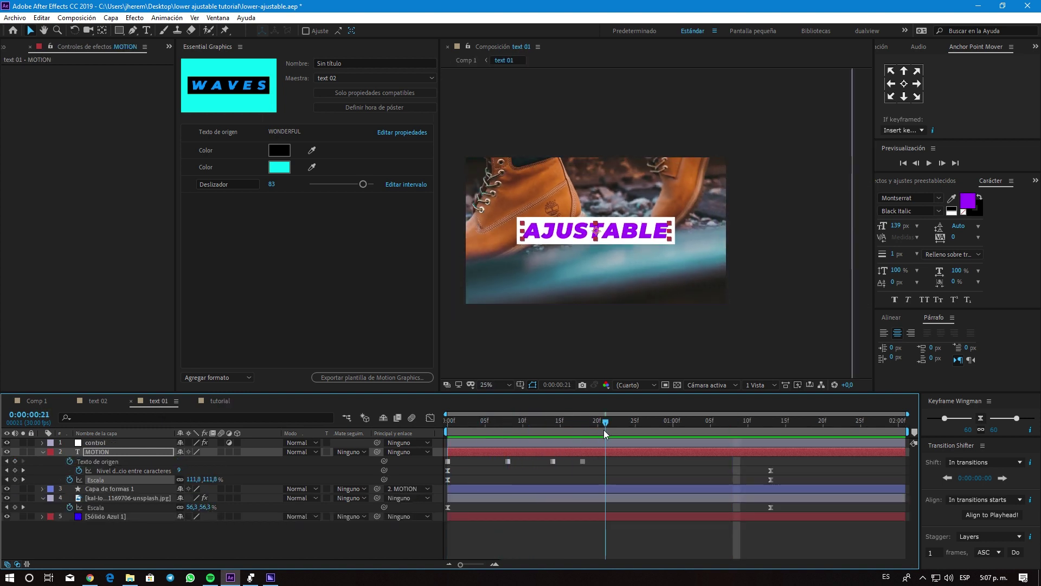
{"action": "left_click", "coordinate": [225, 401]}
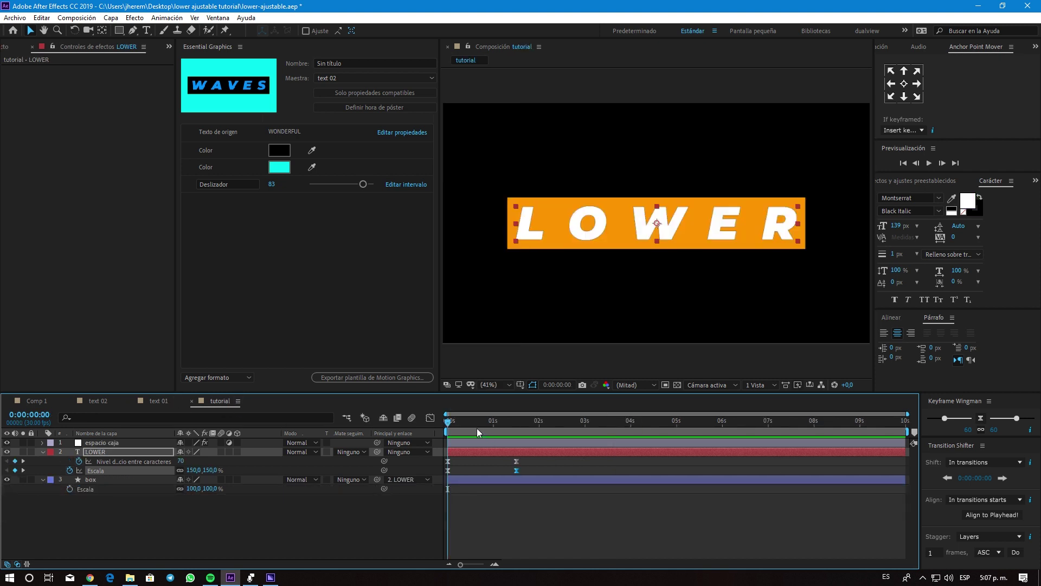
Keyframe LOWER's Source Text and change the word to THIRD further along the timeline.
{"action": "left_click", "coordinate": [43, 451]}
{"action": "left_click", "coordinate": [43, 451]}
{"action": "left_click", "coordinate": [108, 460]}
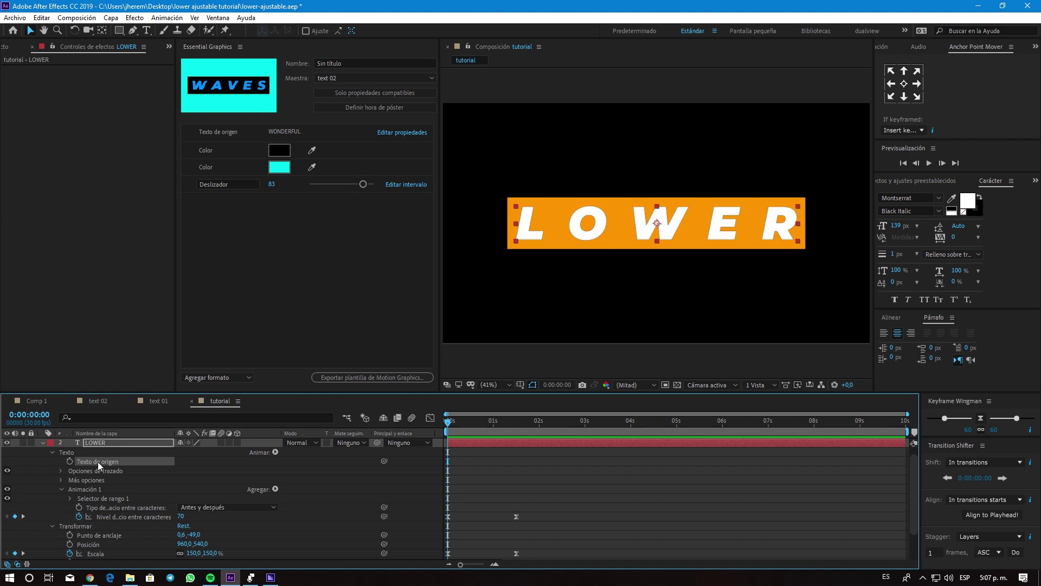
{"action": "left_click", "coordinate": [70, 461]}
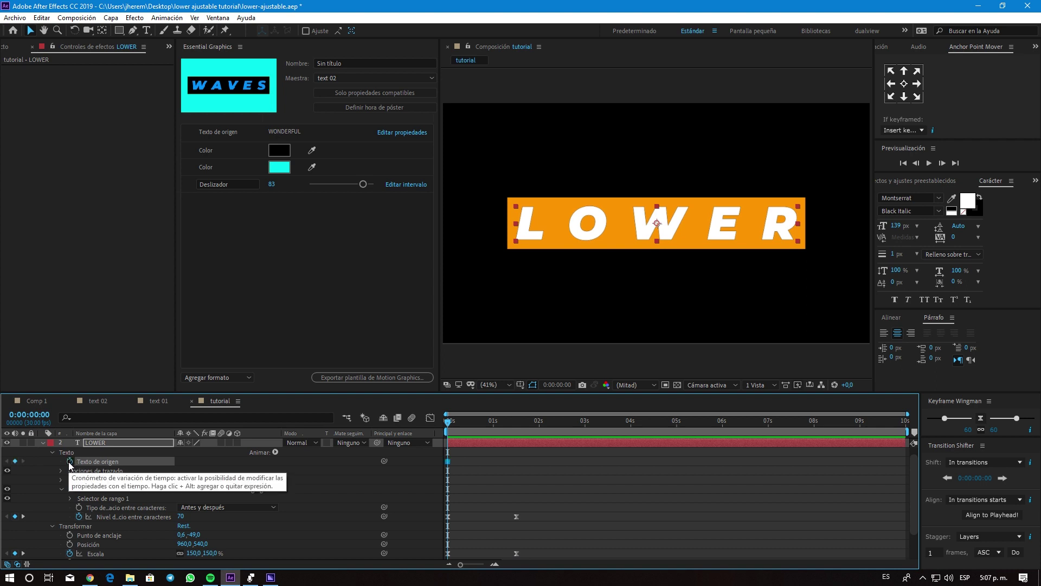
{"action": "key", "text": "space"}
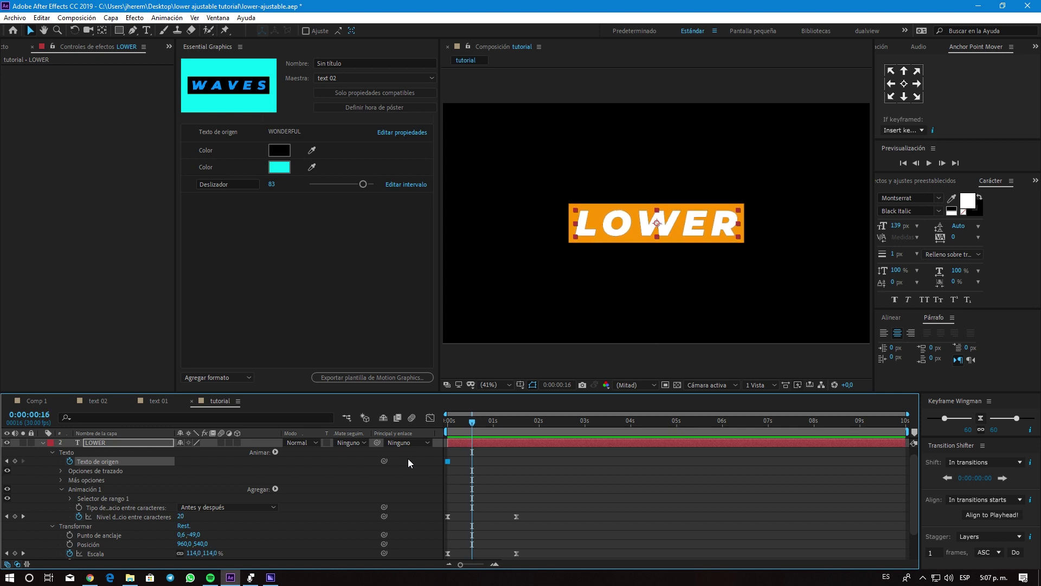
{"action": "double_click", "coordinate": [692, 232]}
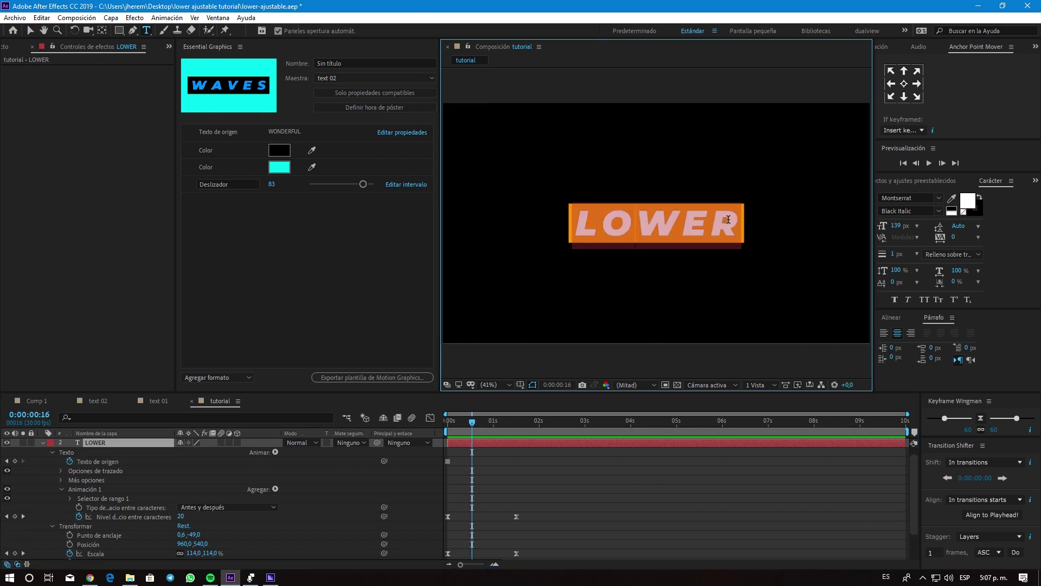
{"action": "key", "text": "Caps_Lock"}
{"action": "type", "text": "THIRD"}
{"action": "key", "text": "Caps_Lock"}
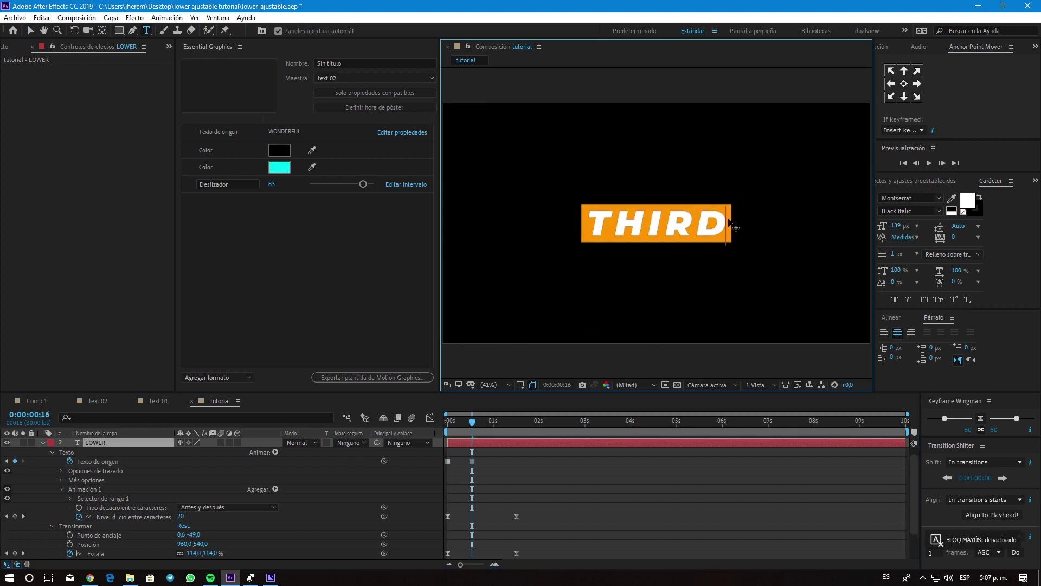
{"action": "key", "text": "KP_Enter"}
{"action": "key", "text": "space"}
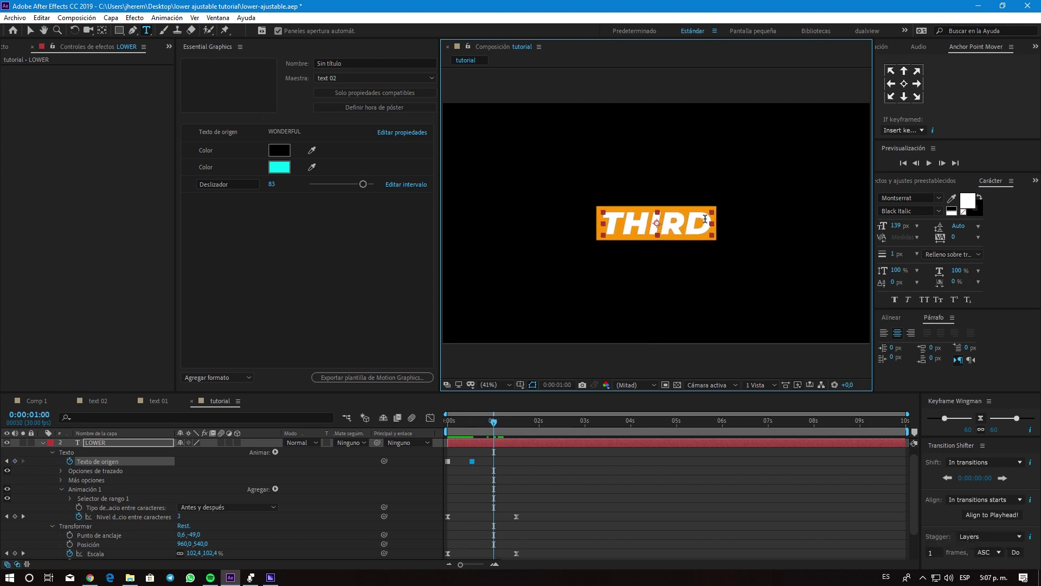
Replace the word THIRD with TUTORIAL at that Source Text keyframe.
{"action": "left_click", "coordinate": [706, 219]}
{"action": "left_click_drag", "start_coordinate": [681, 220], "coordinate": [568, 237]}
{"action": "type", "text": "tut"}
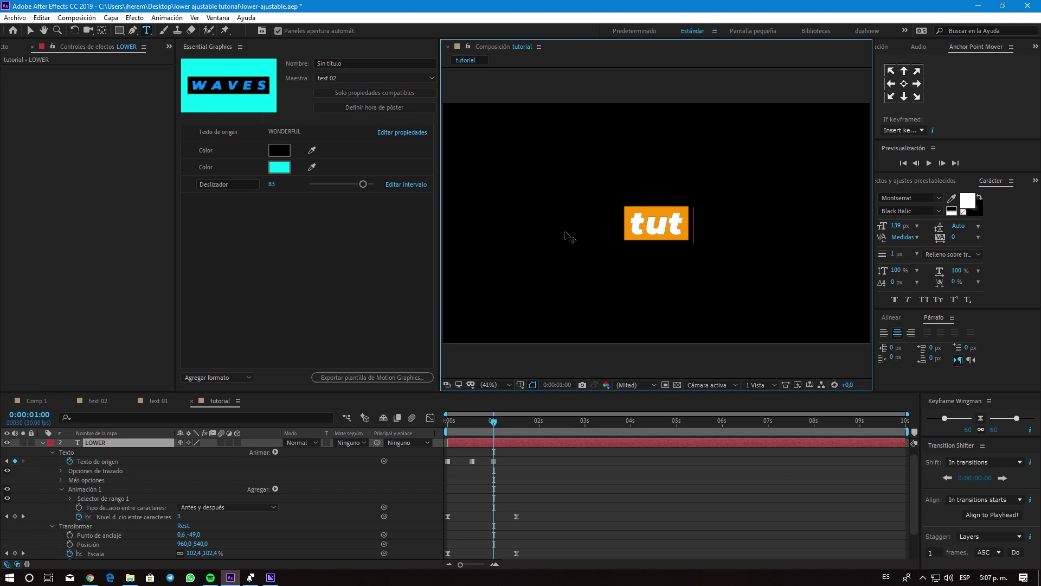
{"action": "key", "text": "BackSpace"}
{"action": "key", "text": "BackSpace"}
{"action": "key", "text": "BackSpace"}
{"action": "key", "text": "Caps_Lock"}
{"action": "type", "text": "TUTORIAL"}
{"action": "key", "text": "Caps_Lock"}
{"action": "key", "text": "KP_Enter"}
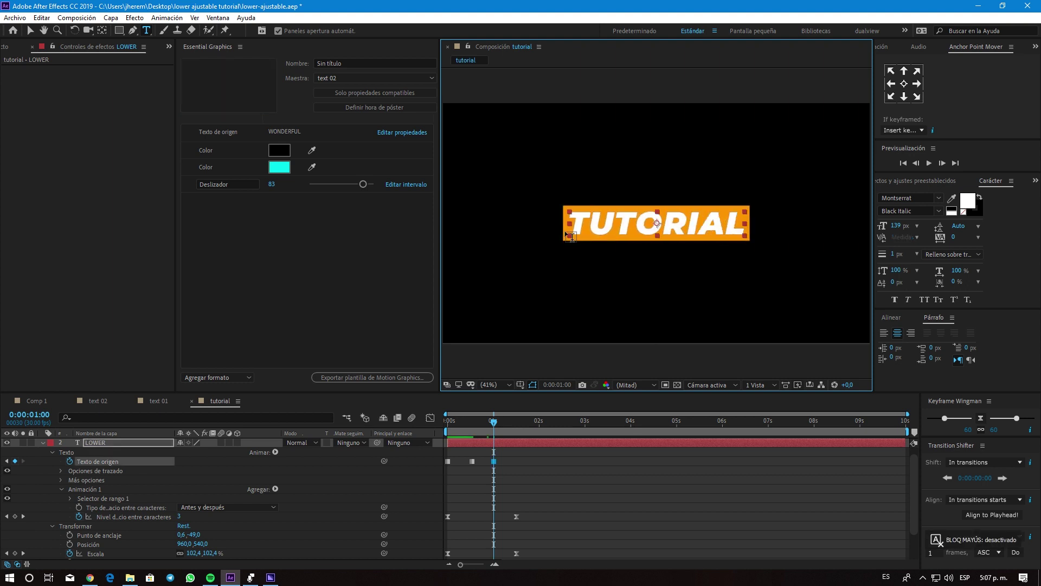
Move the TUTORIAL keyframe earlier to 0:00:00:20 and preview the cycling titles.
{"action": "left_click", "coordinate": [31, 30]}
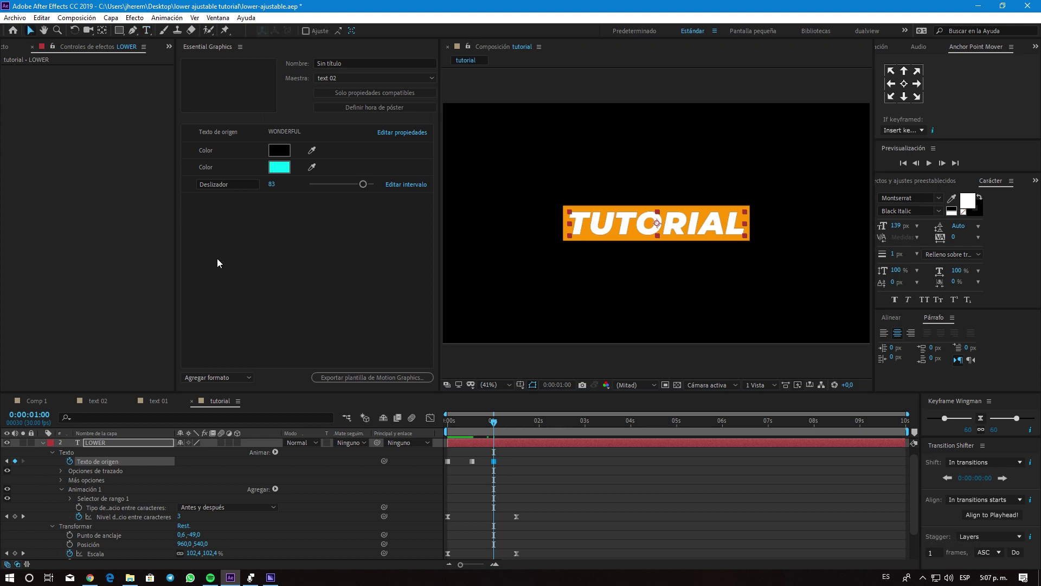
{"action": "left_click", "coordinate": [569, 463]}
{"action": "key", "text": "space"}
{"action": "key", "text": "space"}
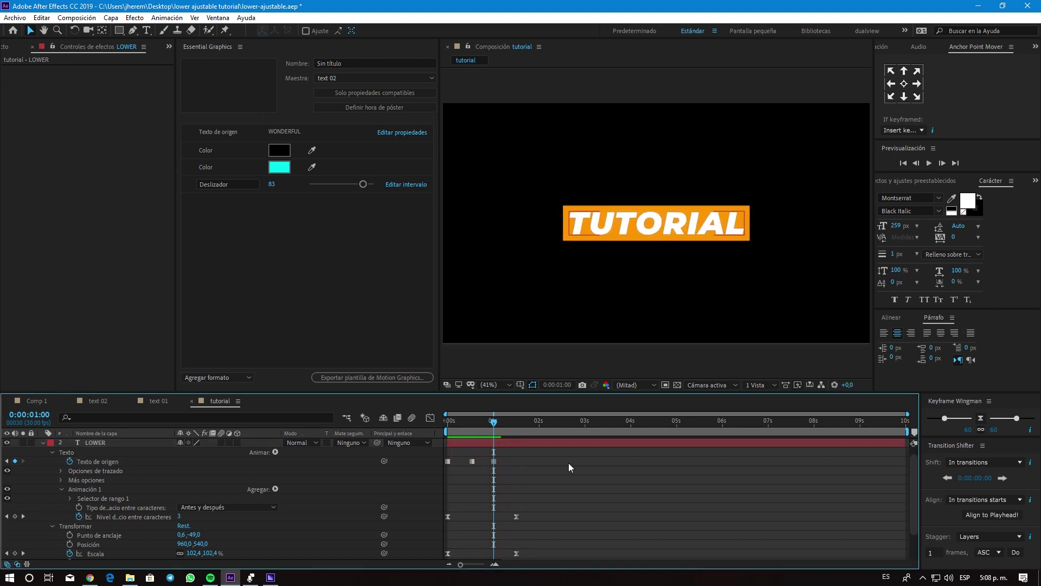
{"action": "mouse_move", "coordinate": [471, 461]}
{"action": "left_mouse_down"}
{"action": "mouse_move", "coordinate": [463, 461]}
{"action": "mouse_move", "coordinate": [477, 462]}
{"action": "left_mouse_up"}
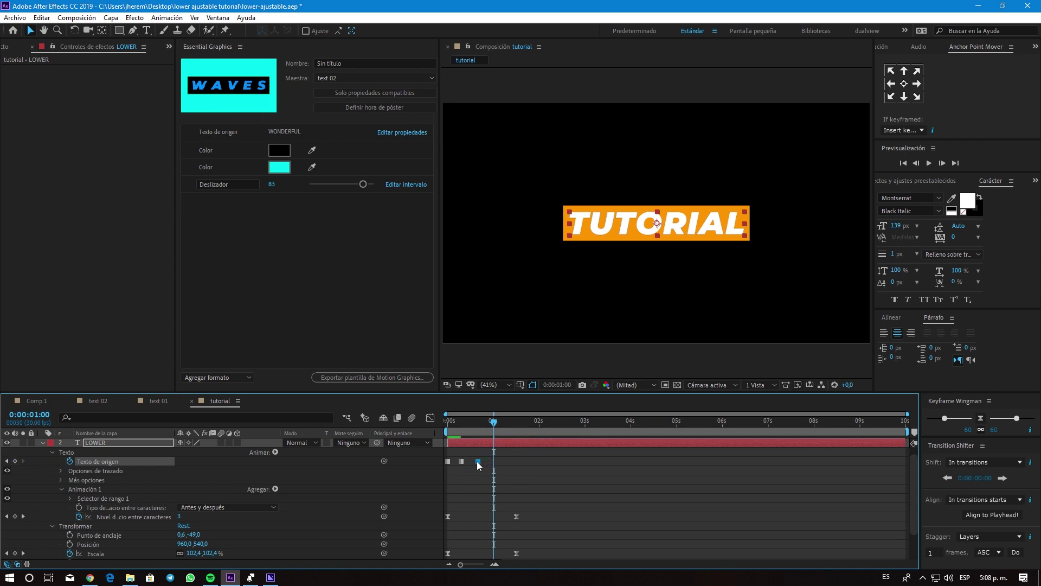
{"action": "key", "text": "space"}
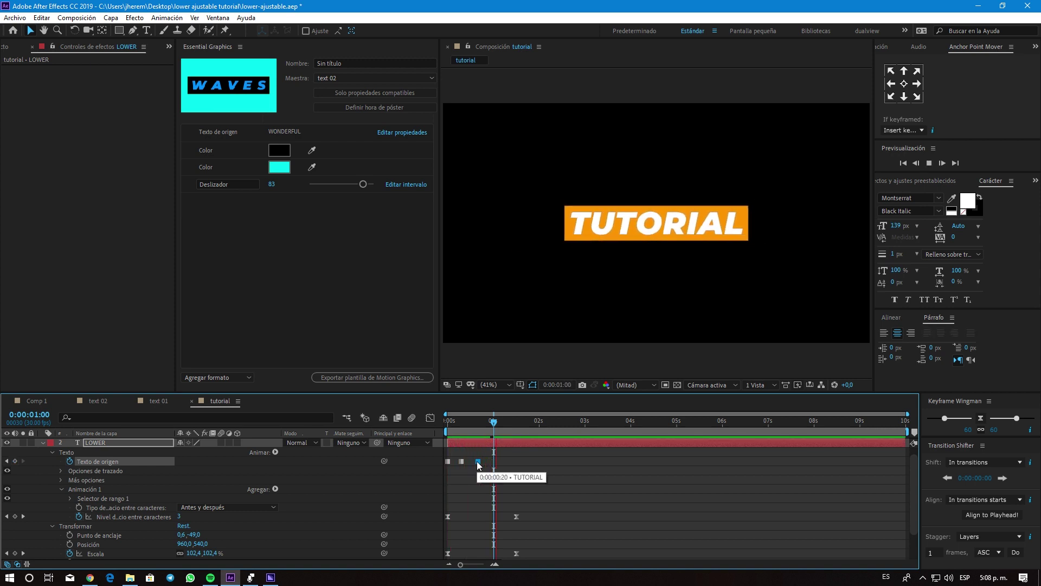
{"action": "key", "text": "space"}
{"action": "left_click_drag", "start_coordinate": [493, 422], "coordinate": [436, 432]}
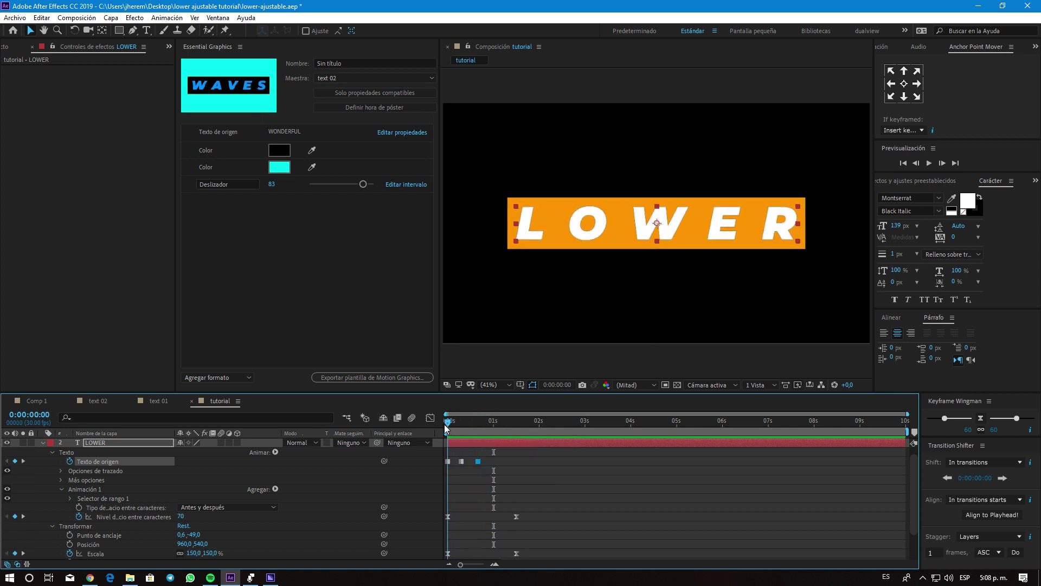
Reveal the box's Relleno 1 fill Color and enable its stopwatch.
{"action": "key", "text": "u"}
{"action": "left_click", "coordinate": [461, 462]}
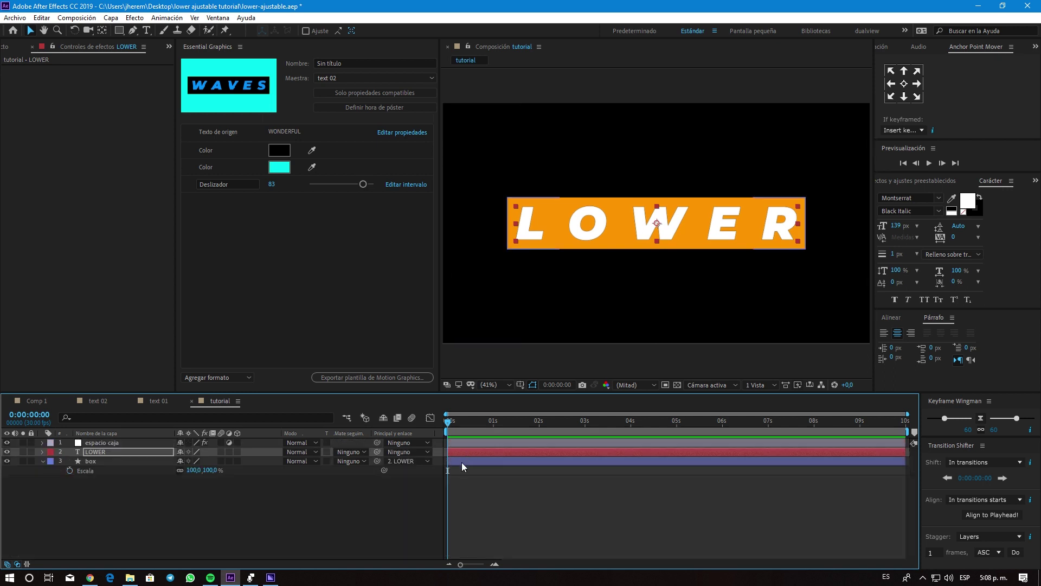
{"action": "key", "text": "u"}
{"action": "left_click", "coordinate": [457, 492]}
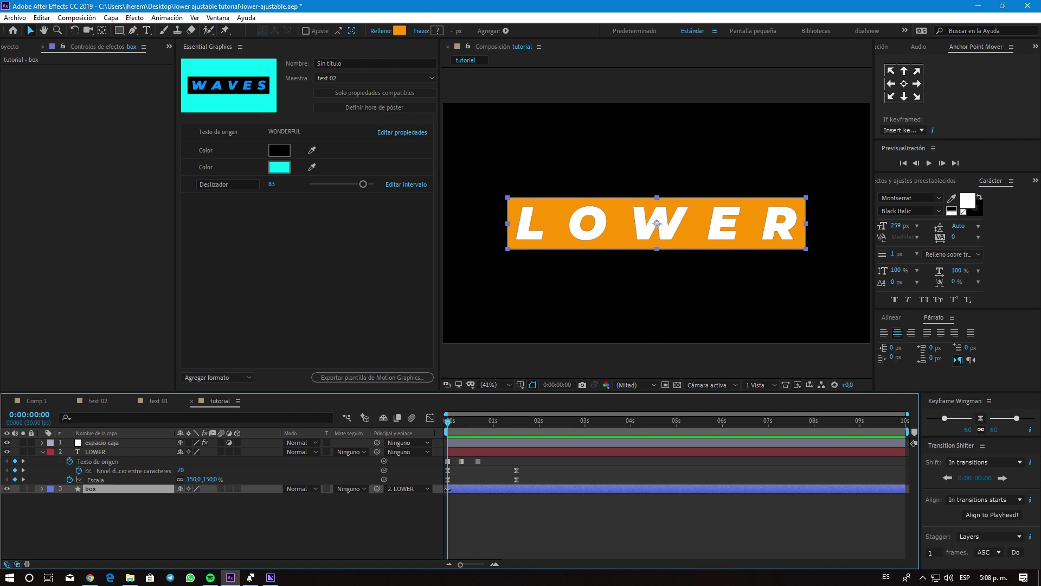
{"action": "key", "text": "e"}
{"action": "key", "text": "e"}
{"action": "scroll", "coordinate": [489, 501], "scroll_direction": "down", "scroll_amount": 2}
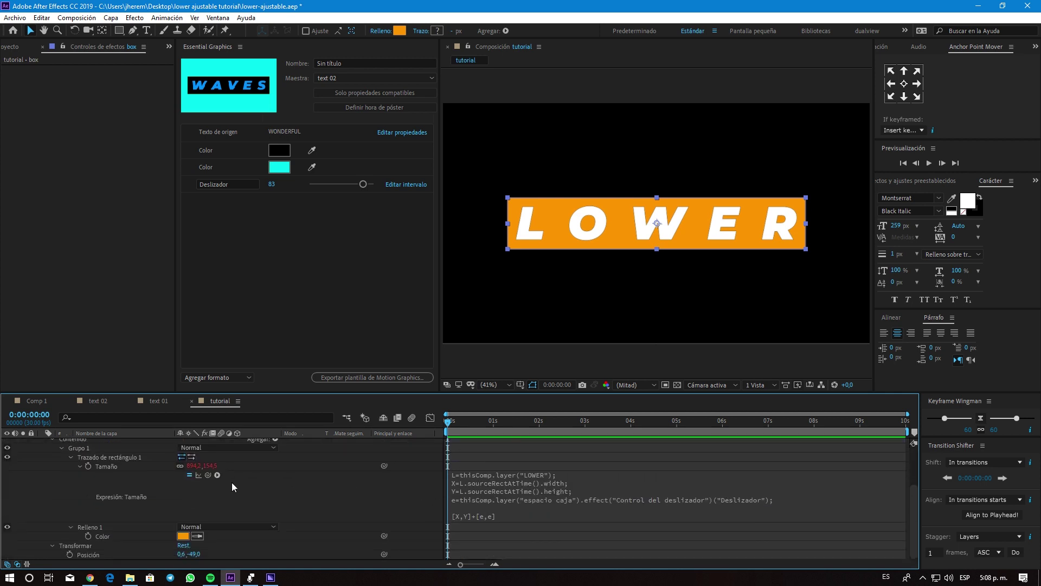
{"action": "left_click", "coordinate": [103, 536]}
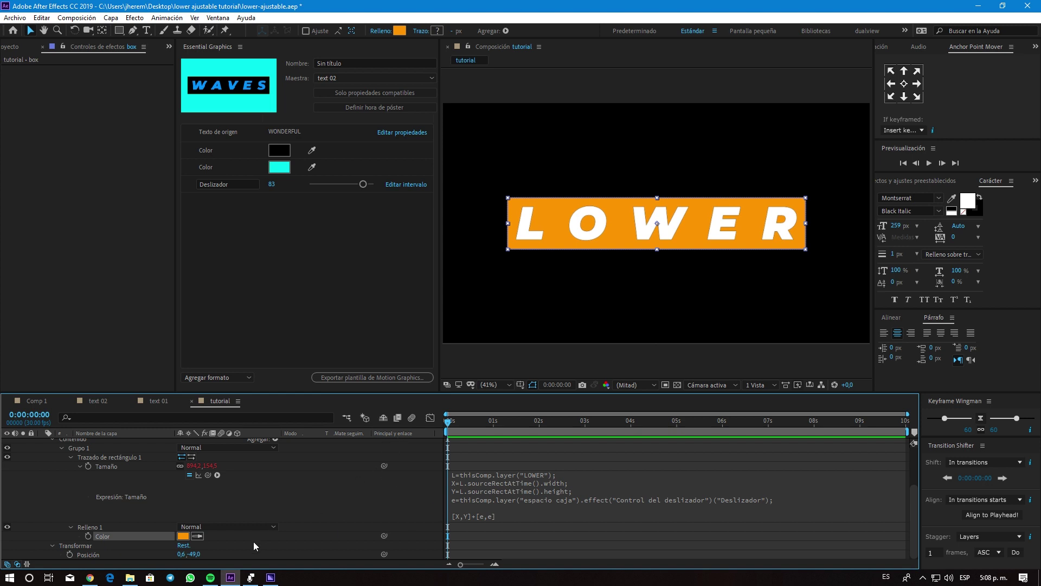
{"action": "left_click", "coordinate": [89, 535]}
{"action": "scroll", "coordinate": [486, 486], "scroll_direction": "up", "scroll_amount": 2}
Set the box fill colour to magenta (F000FF) where THIRD appears.
{"action": "left_click", "coordinate": [461, 422]}
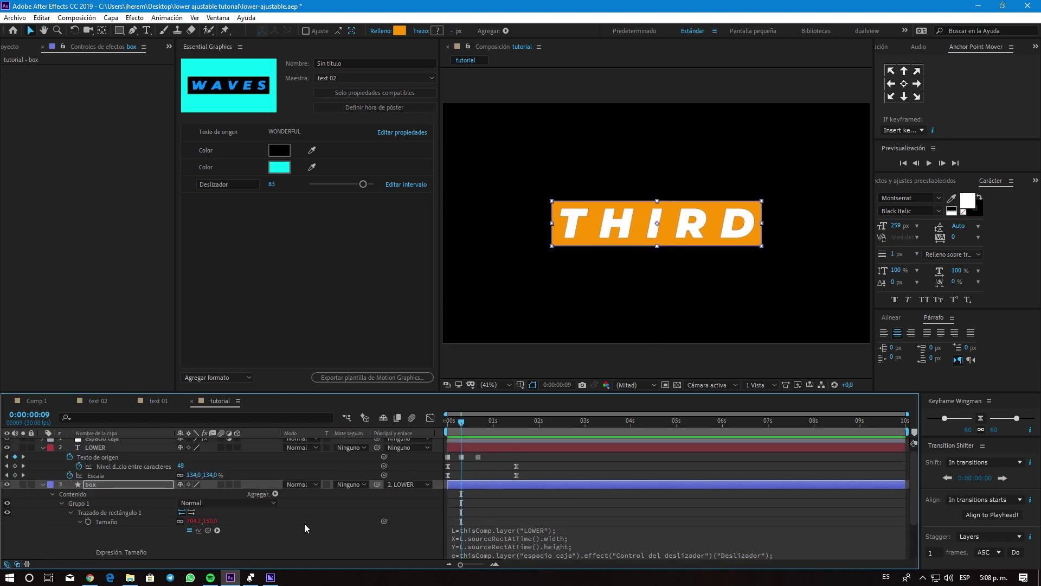
{"action": "scroll", "coordinate": [304, 523], "scroll_direction": "down", "scroll_amount": 2}
{"action": "left_click", "coordinate": [182, 535]}
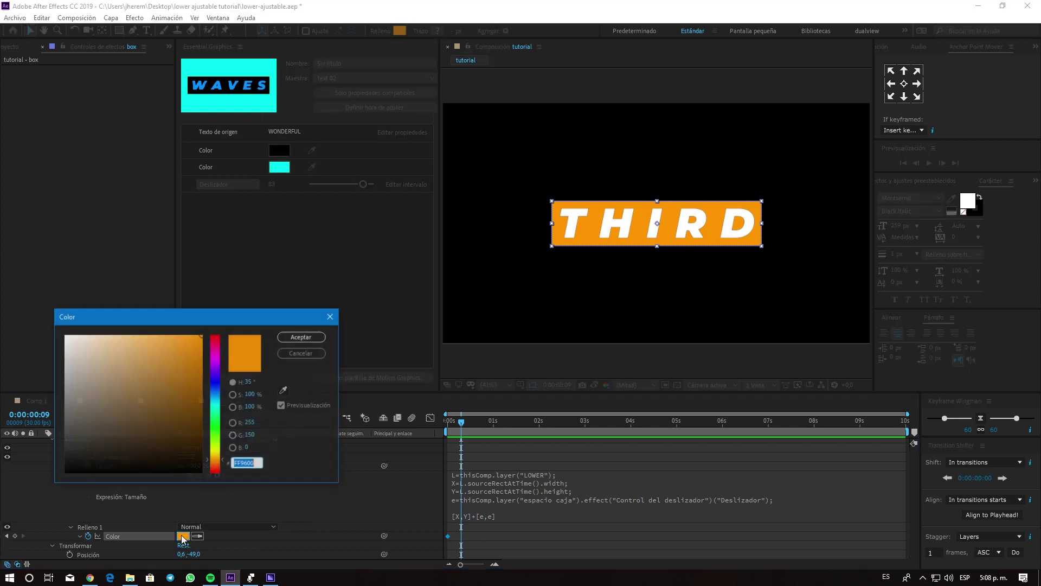
{"action": "left_click", "coordinate": [214, 360]}
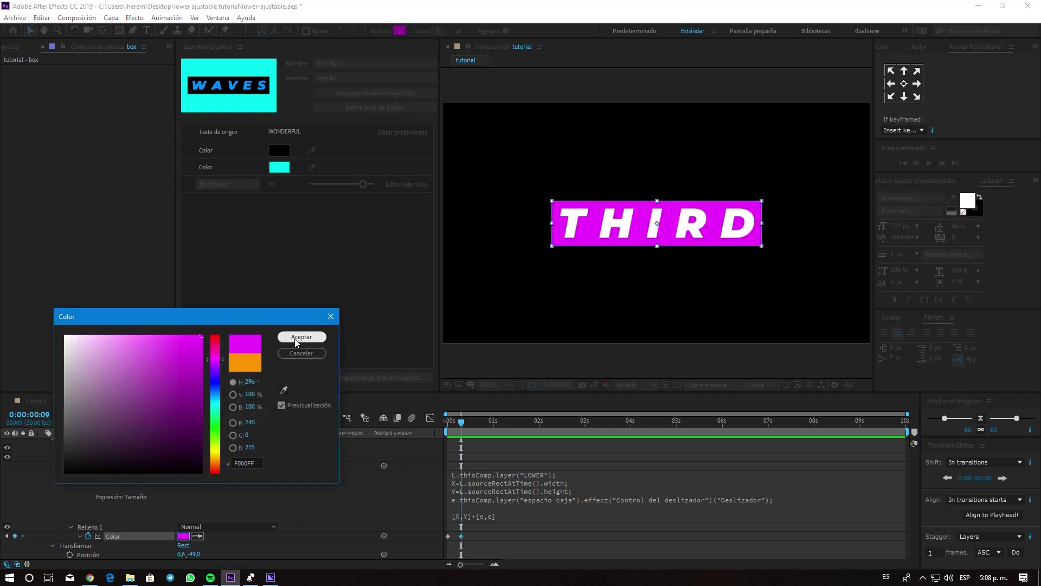
{"action": "left_click", "coordinate": [294, 338]}
{"action": "scroll", "coordinate": [538, 474], "scroll_direction": "up", "scroll_amount": 3}
Set the box fill colour to green (00FF1E) where TUTORIAL appears, then check the colours.
{"action": "left_click", "coordinate": [478, 428]}
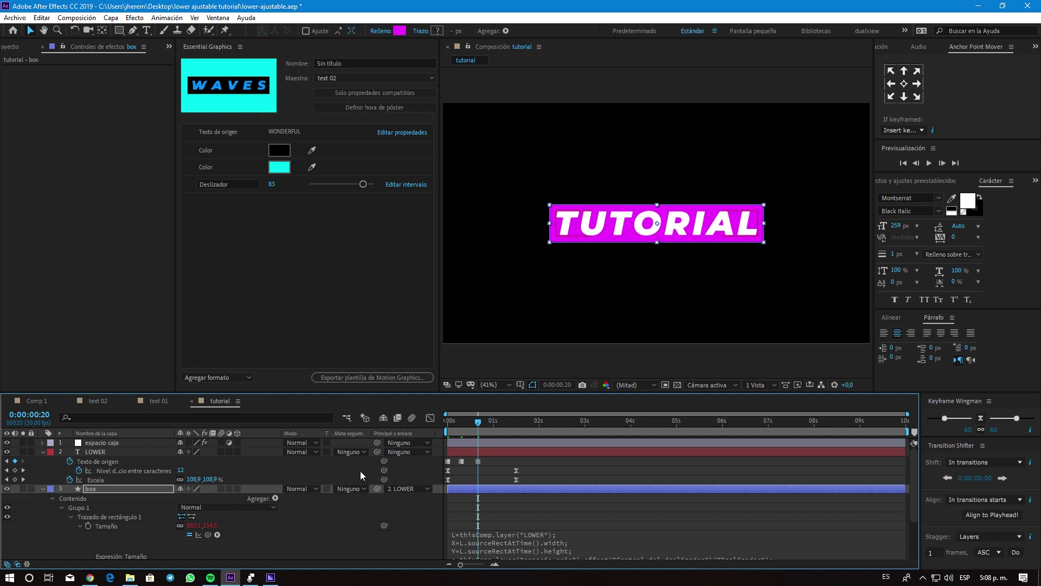
{"action": "scroll", "coordinate": [384, 472], "scroll_direction": "down", "scroll_amount": 2}
{"action": "left_click", "coordinate": [182, 536]}
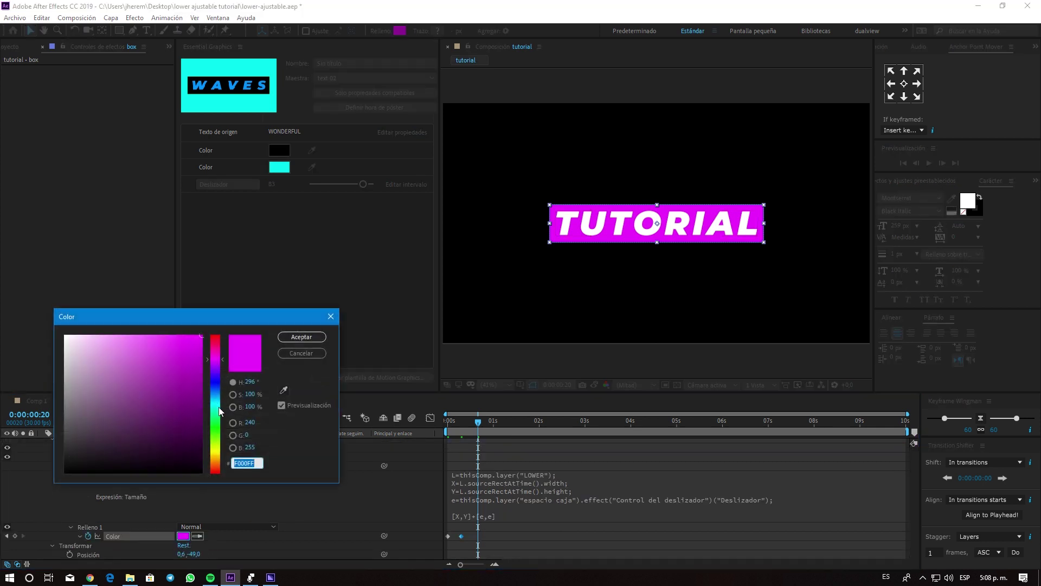
{"action": "left_click_drag", "start_coordinate": [219, 411], "coordinate": [215, 428]}
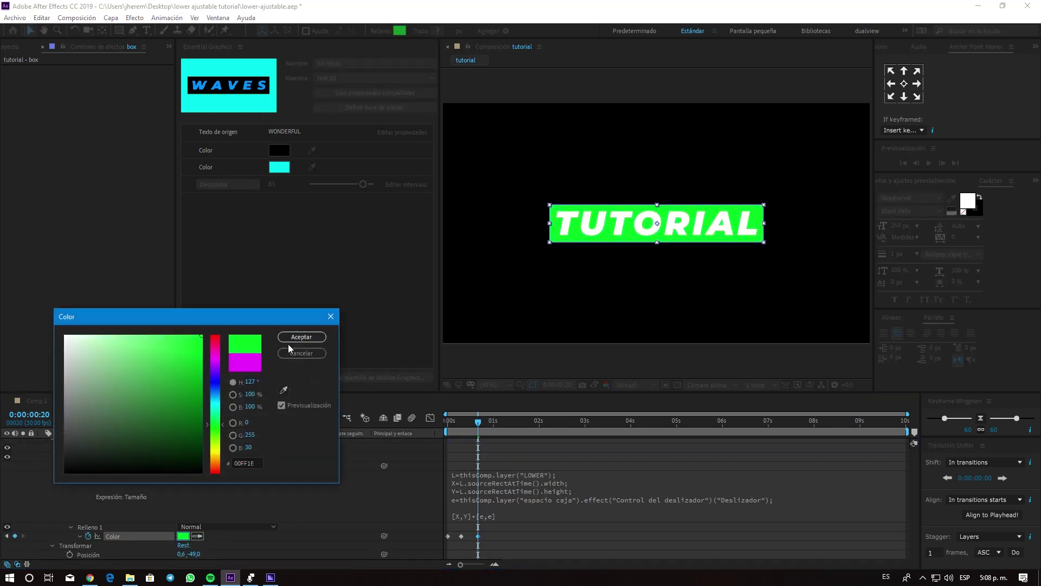
{"action": "left_click", "coordinate": [302, 337]}
{"action": "left_click_drag", "start_coordinate": [479, 422], "coordinate": [463, 424]}
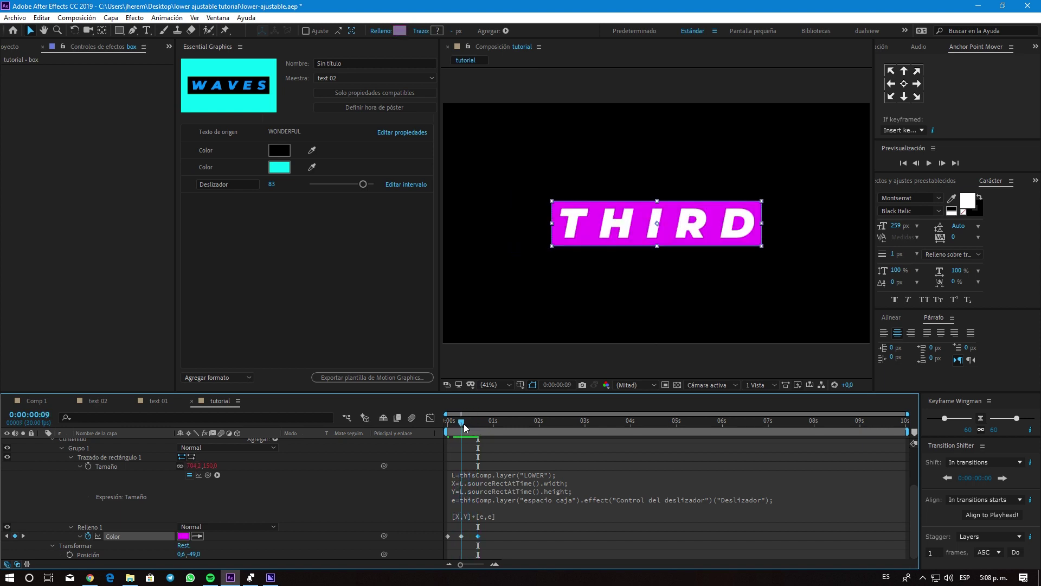
{"action": "left_click_drag", "start_coordinate": [485, 534], "coordinate": [434, 541]}
Convert the box's Color keyframes to hold keyframes and preview the instant switches.
{"action": "right_click", "coordinate": [449, 537]}
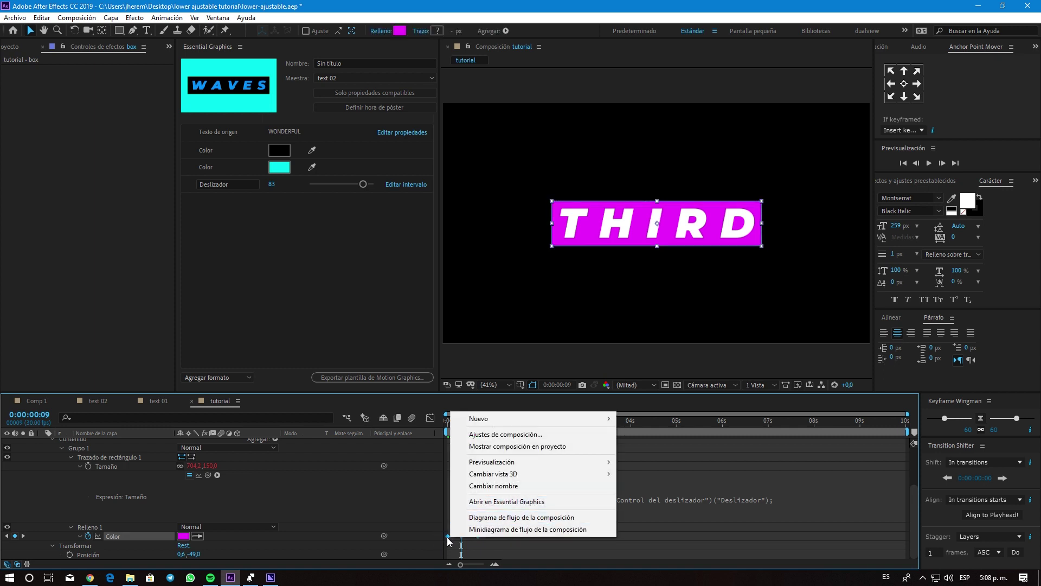
{"action": "right_click", "coordinate": [447, 536]}
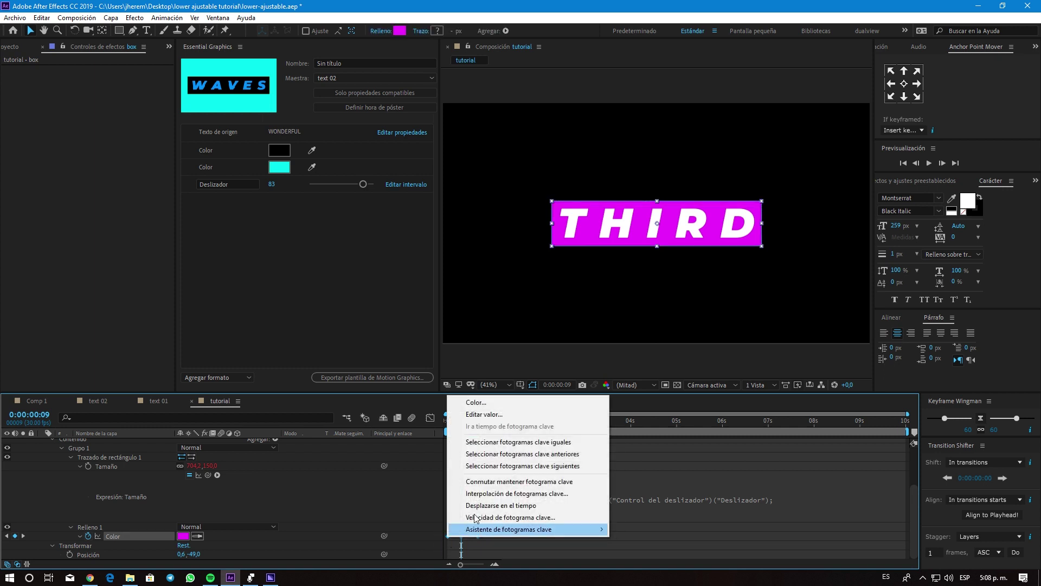
{"action": "left_click", "coordinate": [524, 484]}
{"action": "key", "text": "space"}
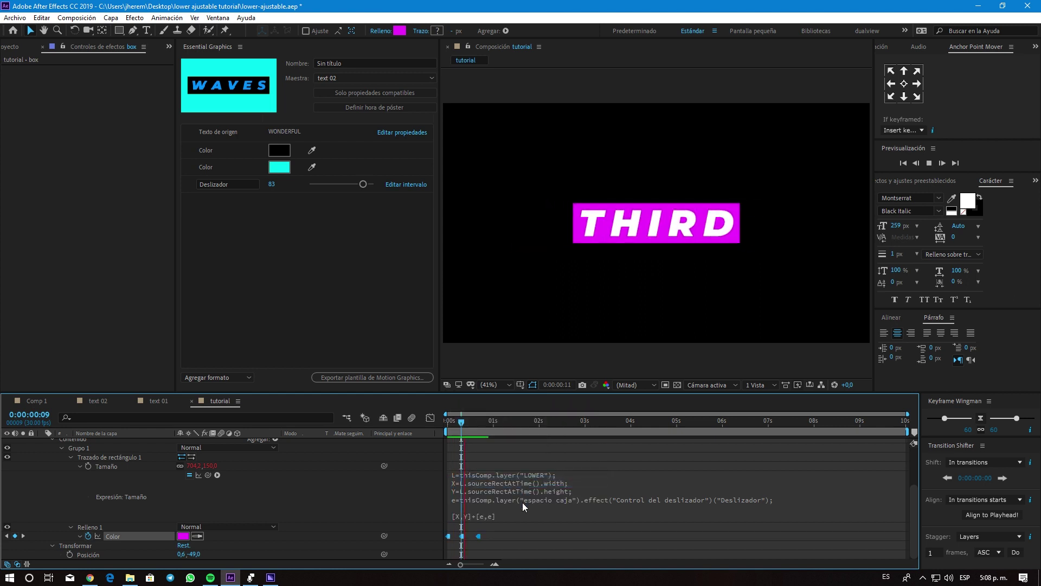
{"action": "left_click", "coordinate": [488, 422]}
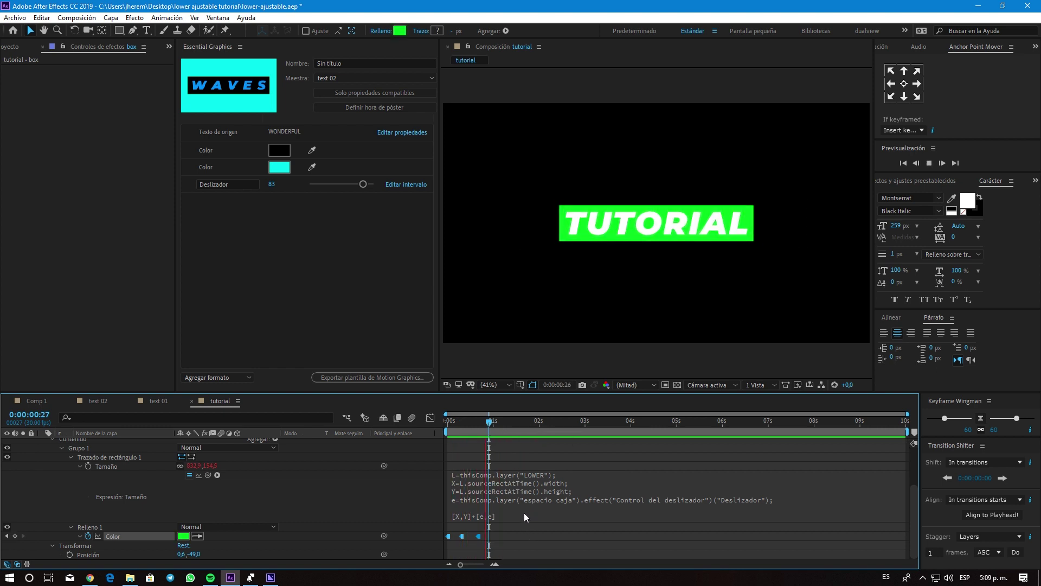
Open the imagenes folder in the Project panel and select the boots photo.
{"action": "key", "text": "u"}
{"action": "left_click", "coordinate": [261, 529]}
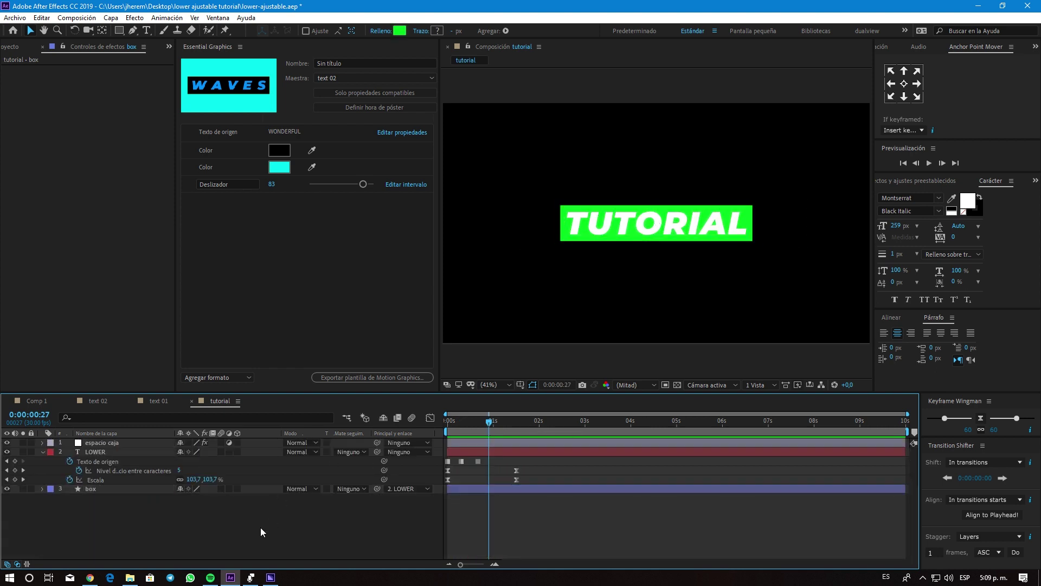
{"action": "left_click", "coordinate": [11, 46]}
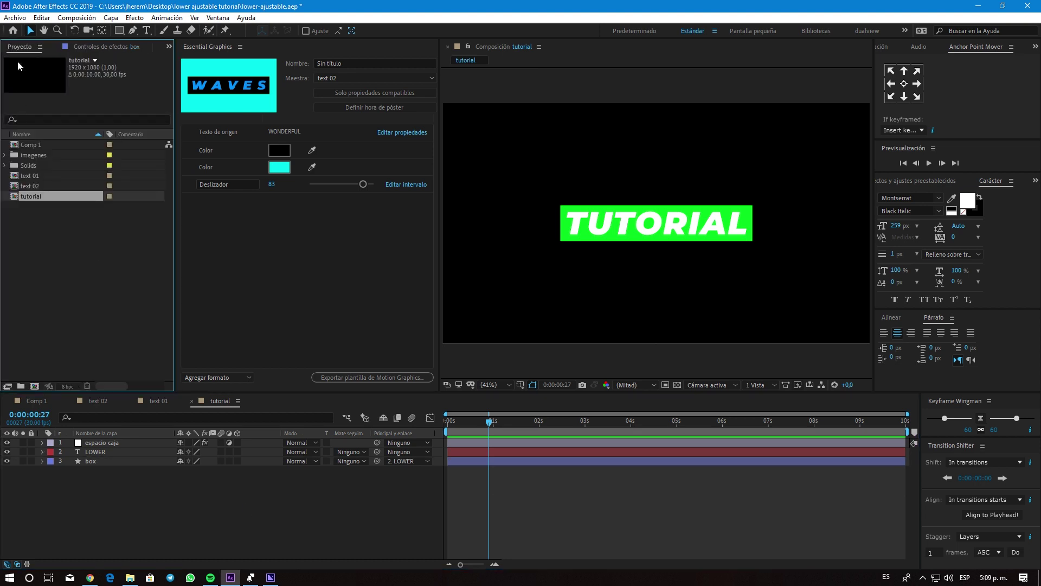
{"action": "left_click", "coordinate": [5, 156]}
{"action": "left_click", "coordinate": [42, 175]}
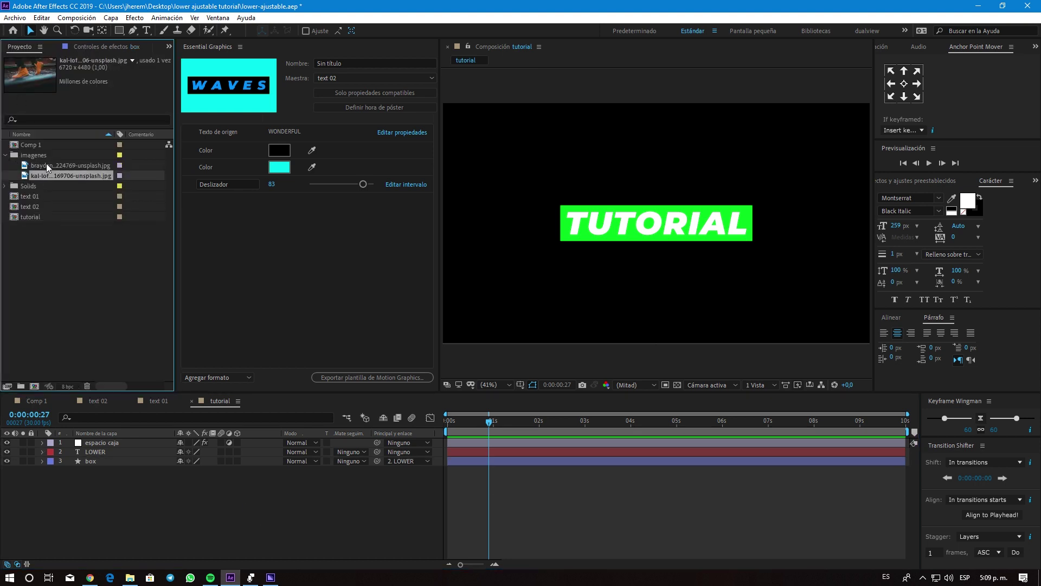
Add the boots photo behind the title and go to the title's last keyframe.
{"action": "left_click_drag", "start_coordinate": [47, 174], "coordinate": [89, 484]}
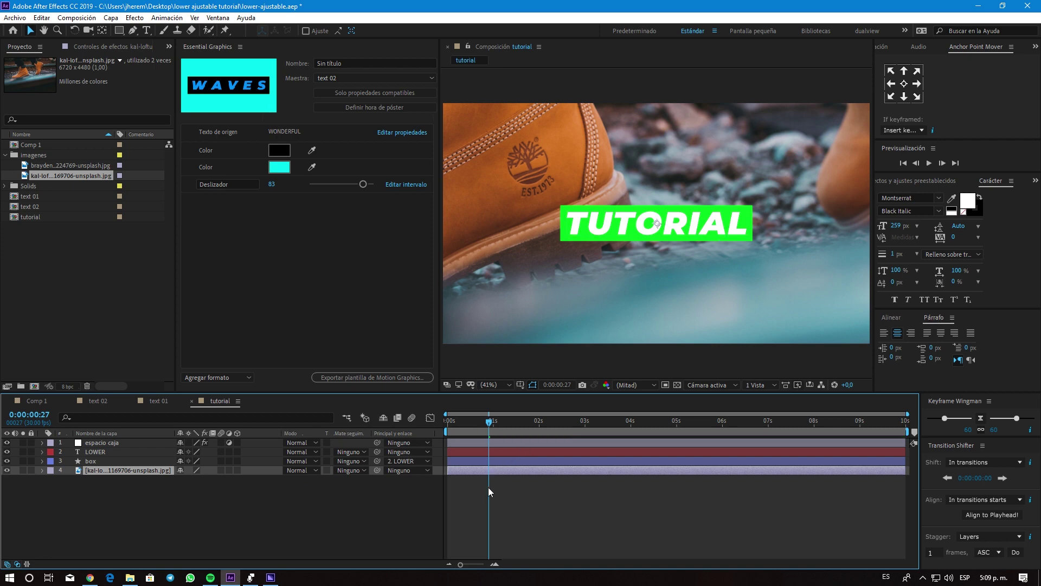
{"action": "left_click", "coordinate": [109, 452]}
{"action": "key", "text": "u"}
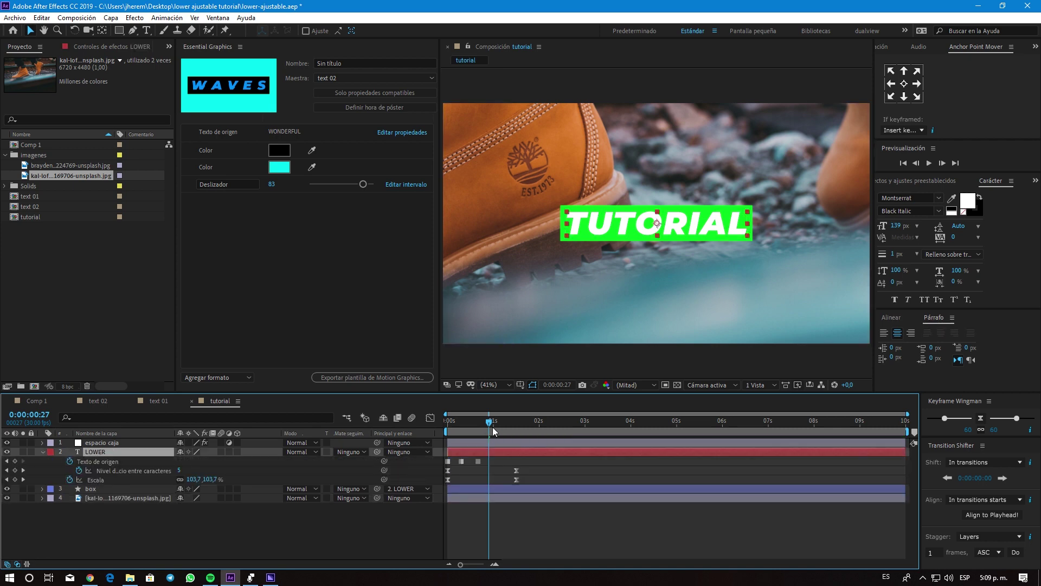
{"action": "left_click_drag", "start_coordinate": [493, 423], "coordinate": [516, 421]}
Keyframe the photo's Scale and enlarge the photo at the start of the composition.
{"action": "left_click", "coordinate": [119, 497]}
{"action": "key", "text": "s"}
{"action": "left_click", "coordinate": [70, 507]}
{"action": "left_click_drag", "start_coordinate": [508, 423], "coordinate": [430, 427]}
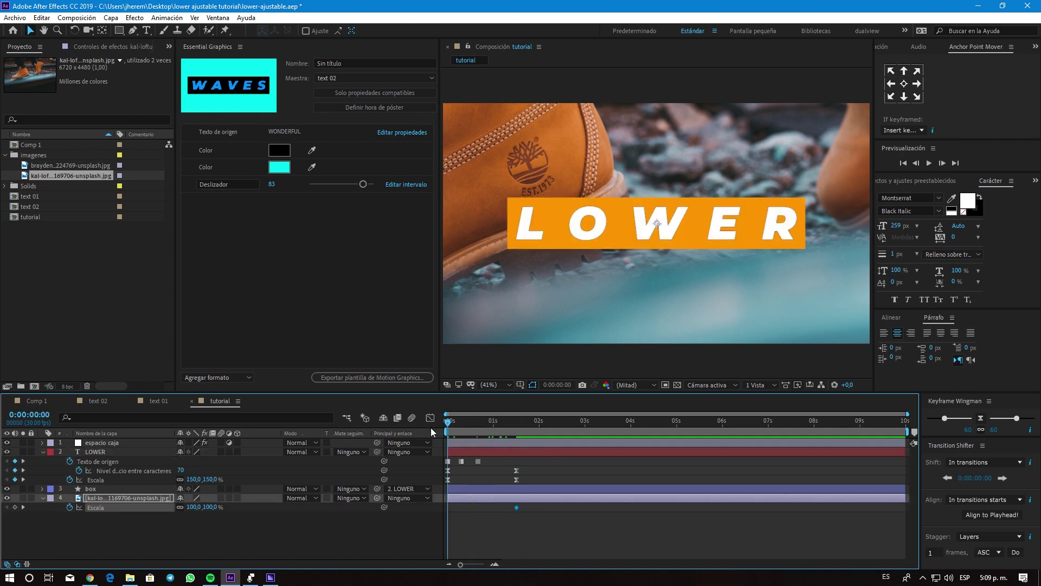
{"action": "left_click_drag", "start_coordinate": [191, 507], "coordinate": [198, 512]}
{"action": "left_click", "coordinate": [196, 508]}
{"action": "type", "text": "12"}
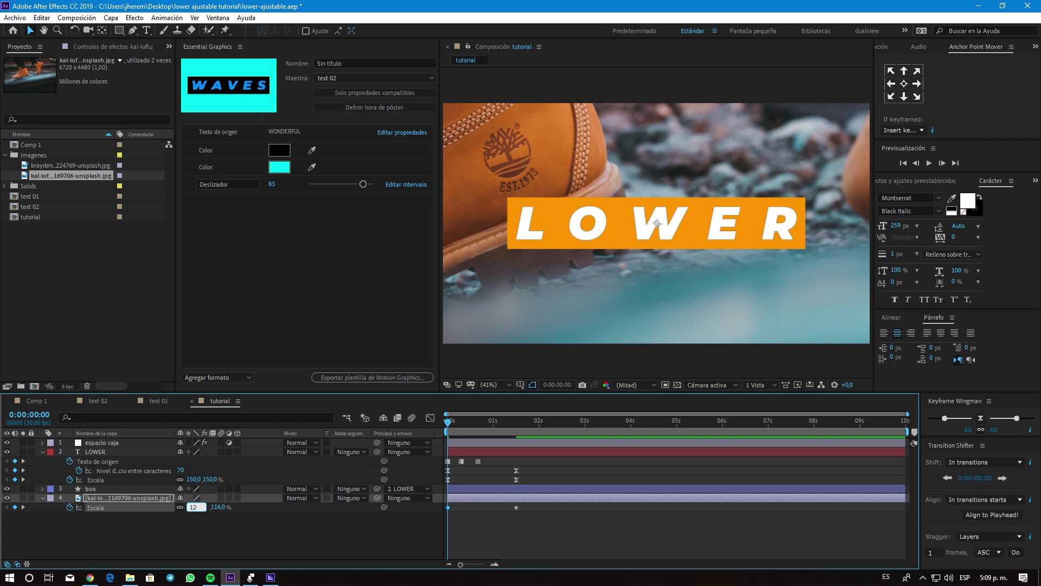
{"action": "type", "text": "0"}
{"action": "key", "text": "Return"}
Scale the photo down to 32% at the title's last keyframe, at 1:15.
{"action": "left_click", "coordinate": [516, 422]}
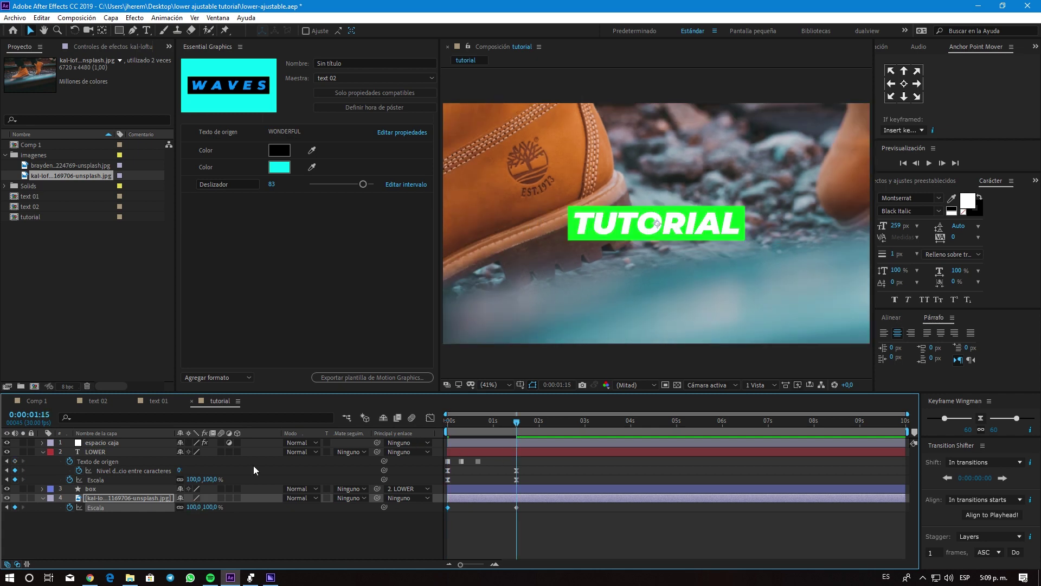
{"action": "left_click_drag", "start_coordinate": [210, 508], "coordinate": [175, 508]}
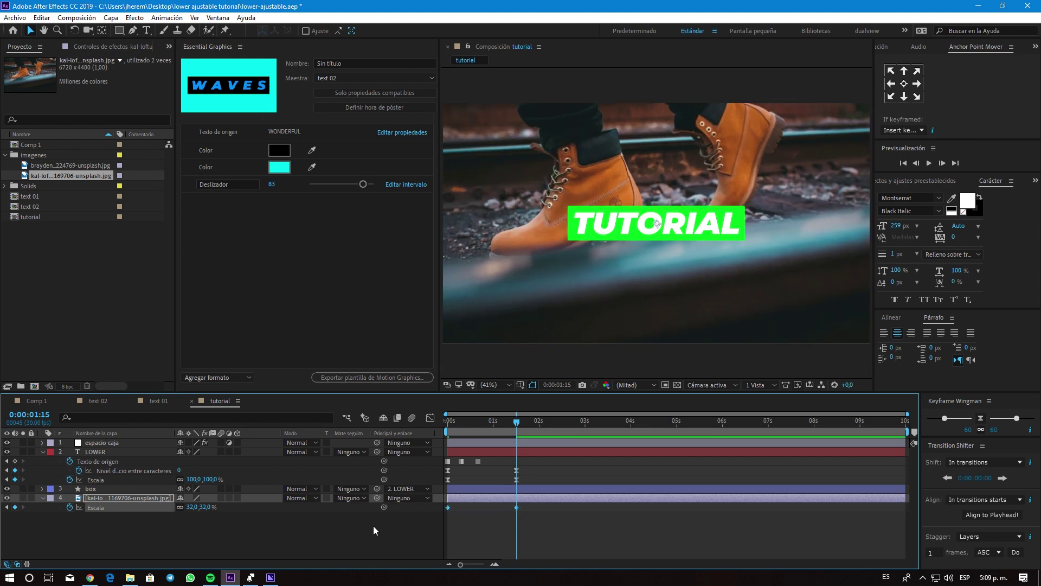
{"action": "left_click", "coordinate": [430, 417]}
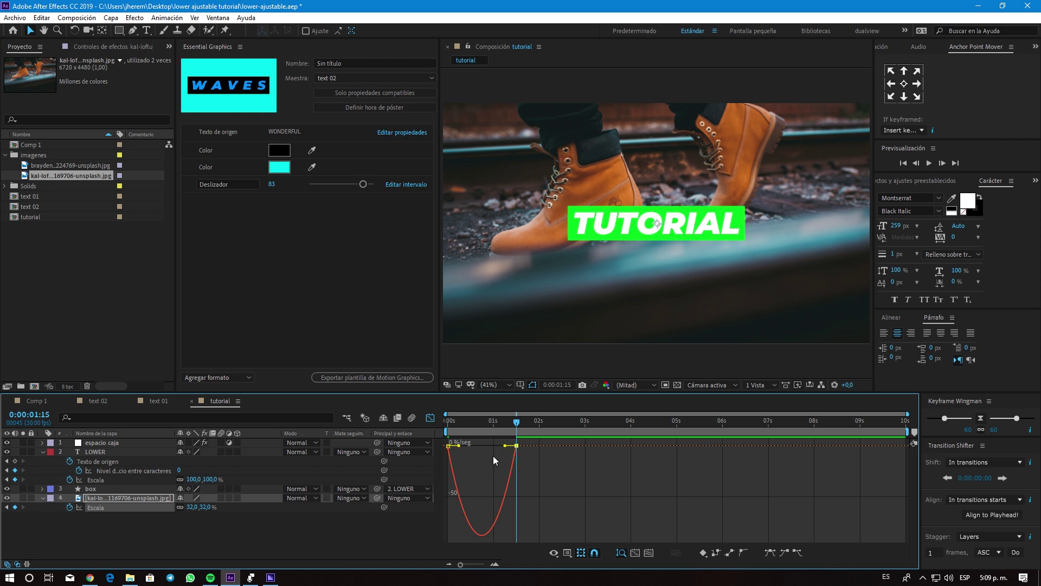
Sharpen the Scale ease in the Graph Editor, preview the animation, then collapse the layer properties.
{"action": "left_click_drag", "start_coordinate": [506, 446], "coordinate": [478, 448]}
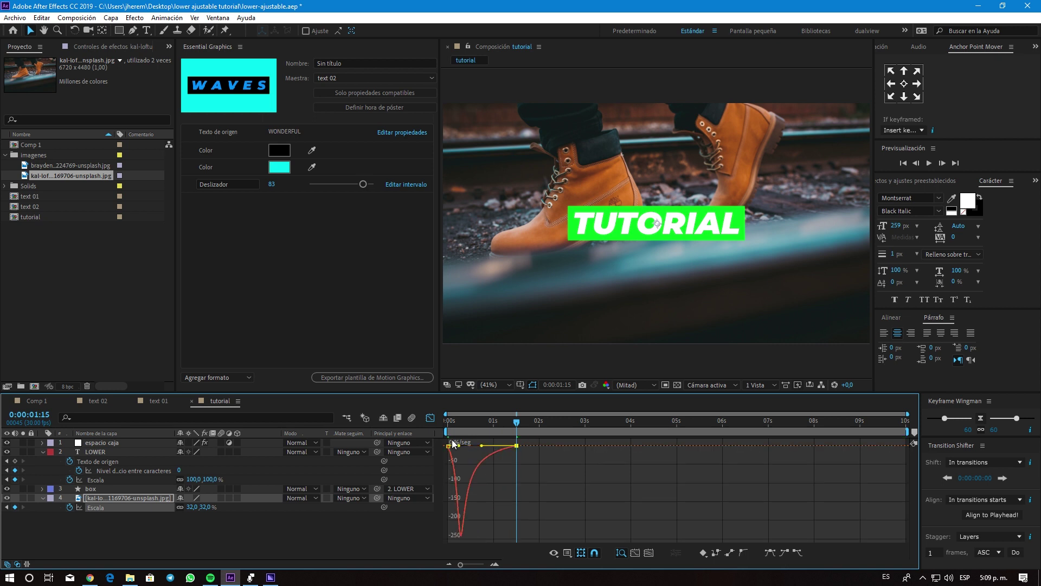
{"action": "left_click", "coordinate": [430, 419]}
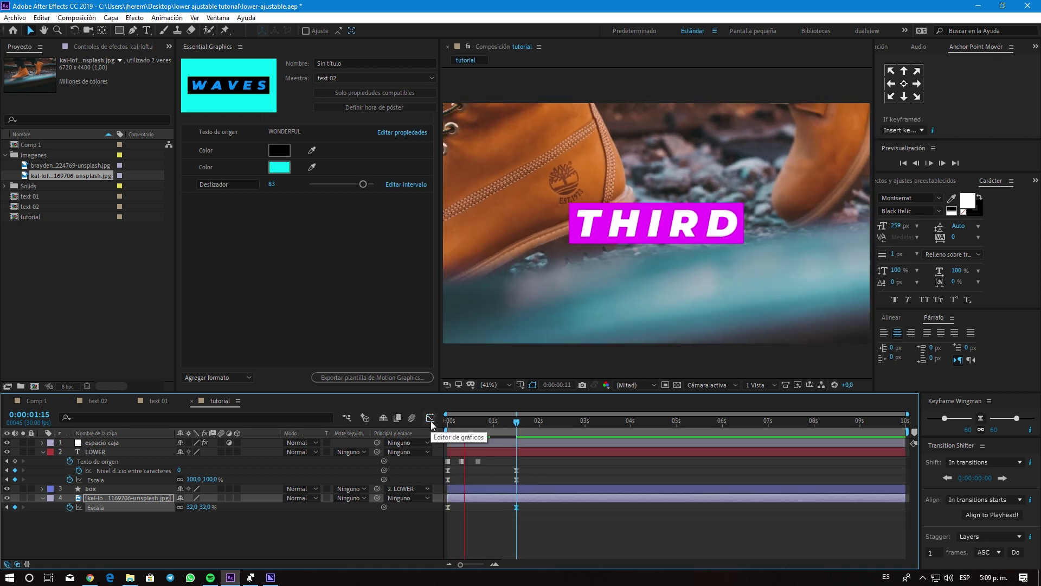
{"action": "key", "text": "space"}
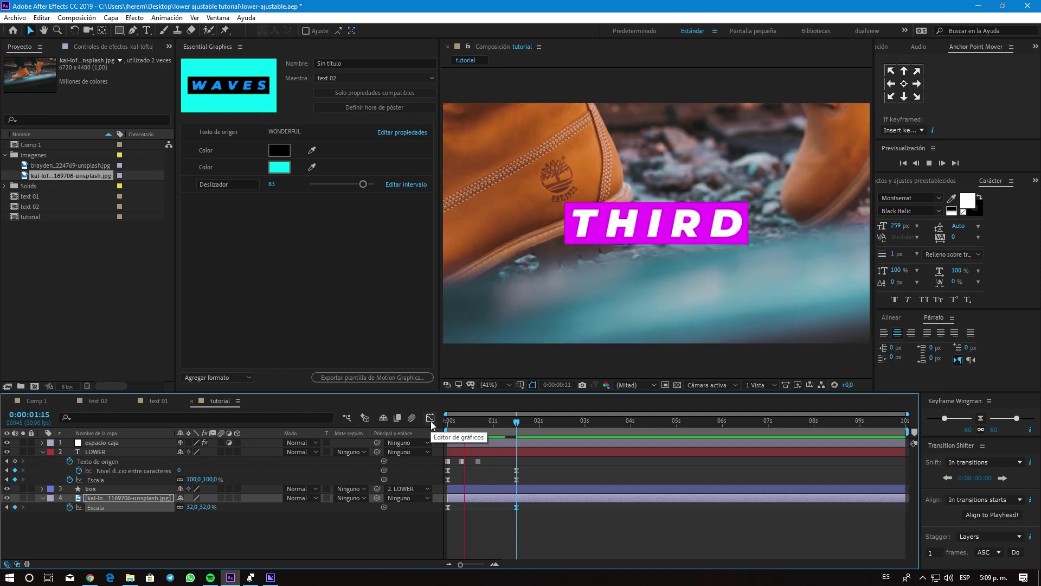
{"action": "key", "text": "space"}
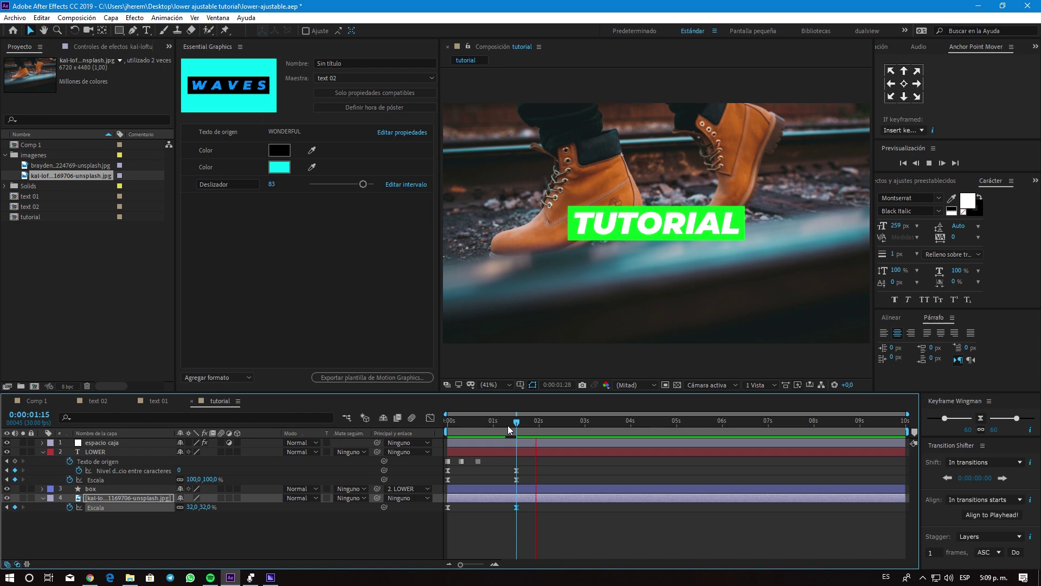
{"action": "left_click", "coordinate": [405, 522]}
{"action": "key", "text": "u"}
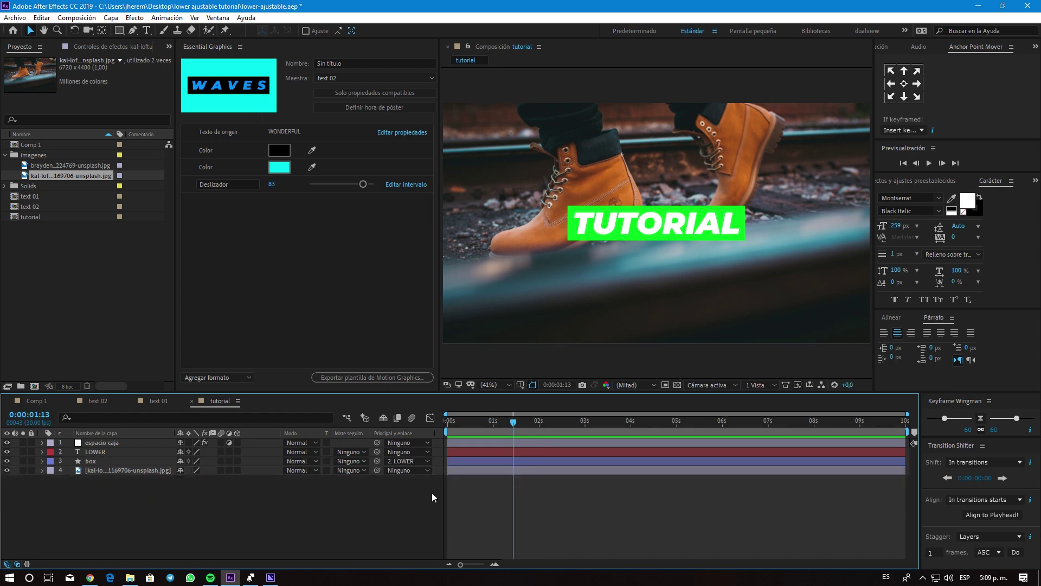
Precompose the box, espacio caja and LOWER layers into a comp named 'lowerthird'.
{"action": "left_click", "coordinate": [112, 461]}
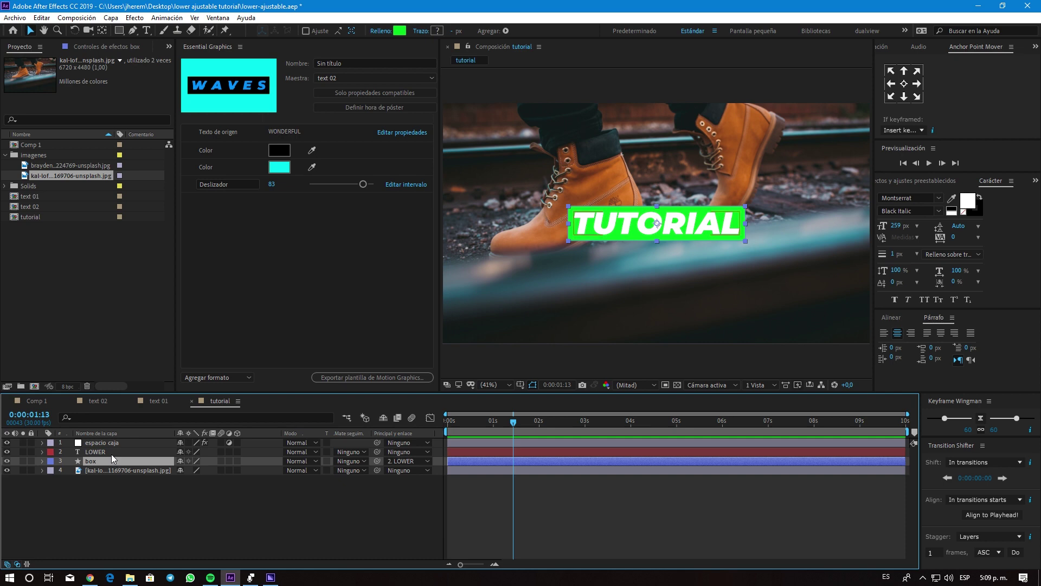
{"action": "left_click", "coordinate": [113, 442], "text": "shift"}
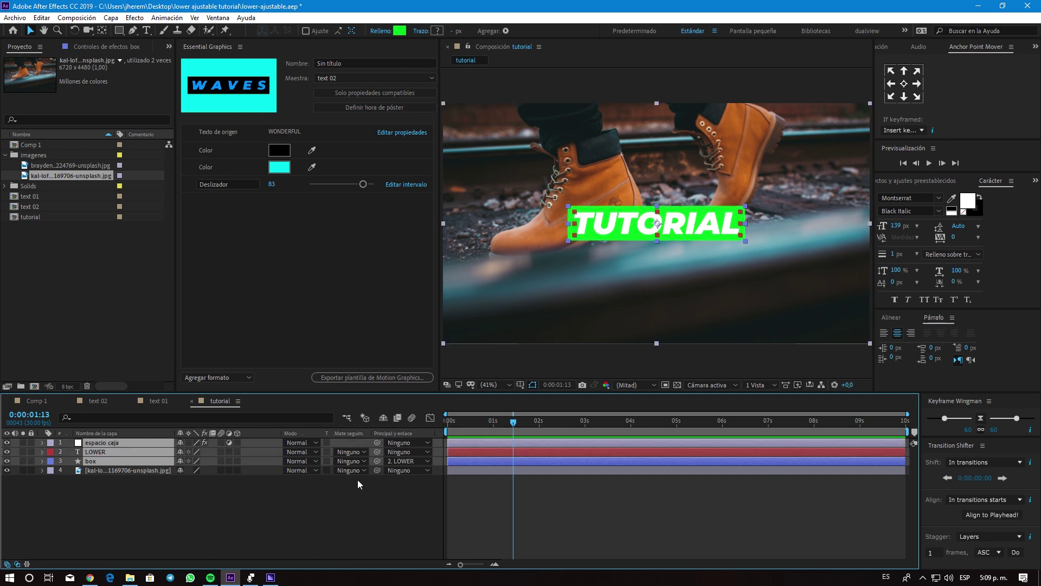
{"action": "key", "text": "ctrl+shift+c"}
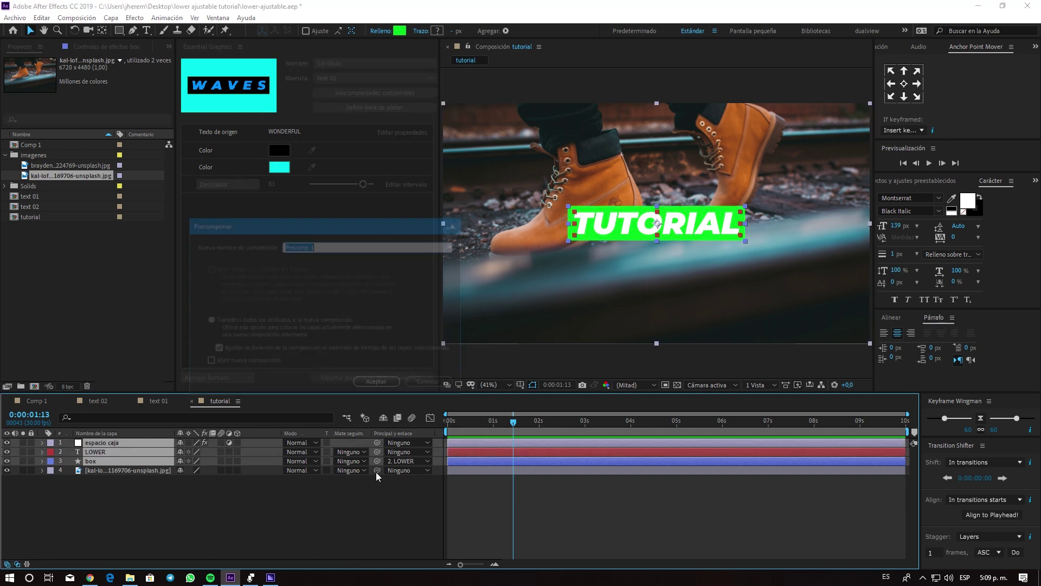
{"action": "type", "text": "lowerthi"}
{"action": "key", "text": "Return"}
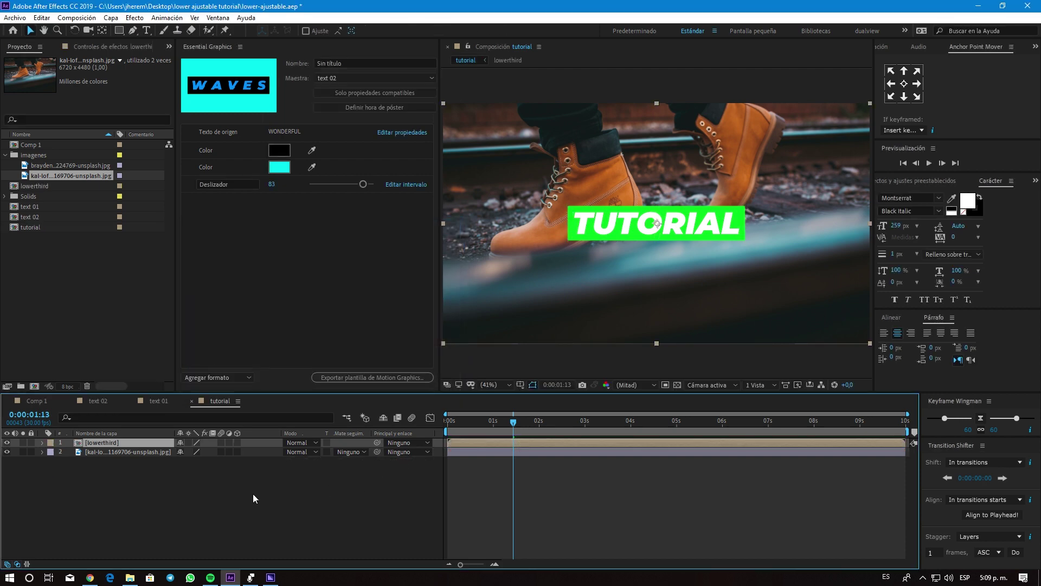
{"action": "left_click", "coordinate": [252, 494]}
Create a new empty 1920×1080 composition, Comp 2, with default settings.
{"action": "left_click", "coordinate": [43, 309]}
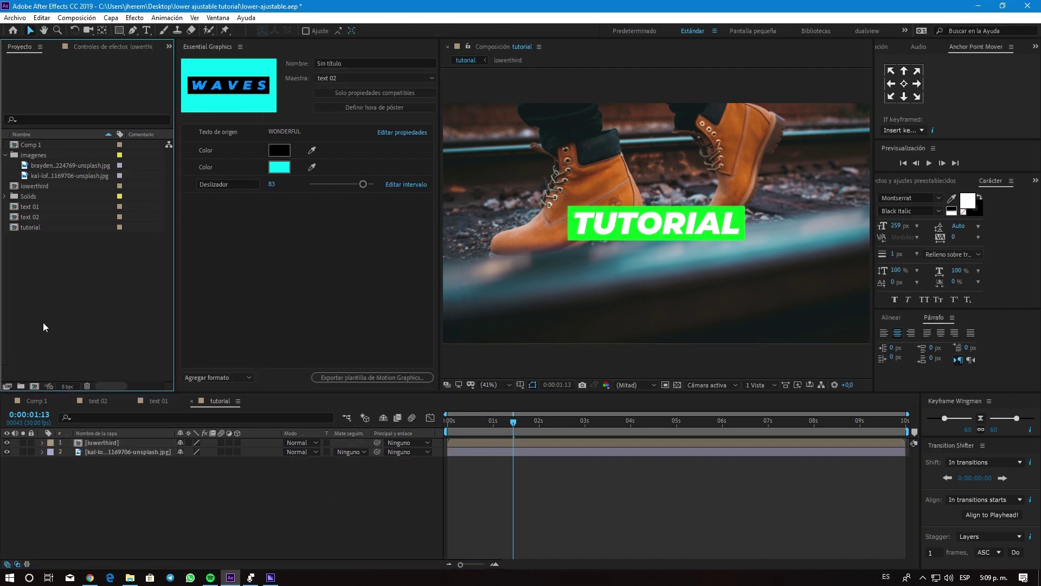
{"action": "left_click", "coordinate": [36, 386]}
{"action": "key", "text": "Return"}
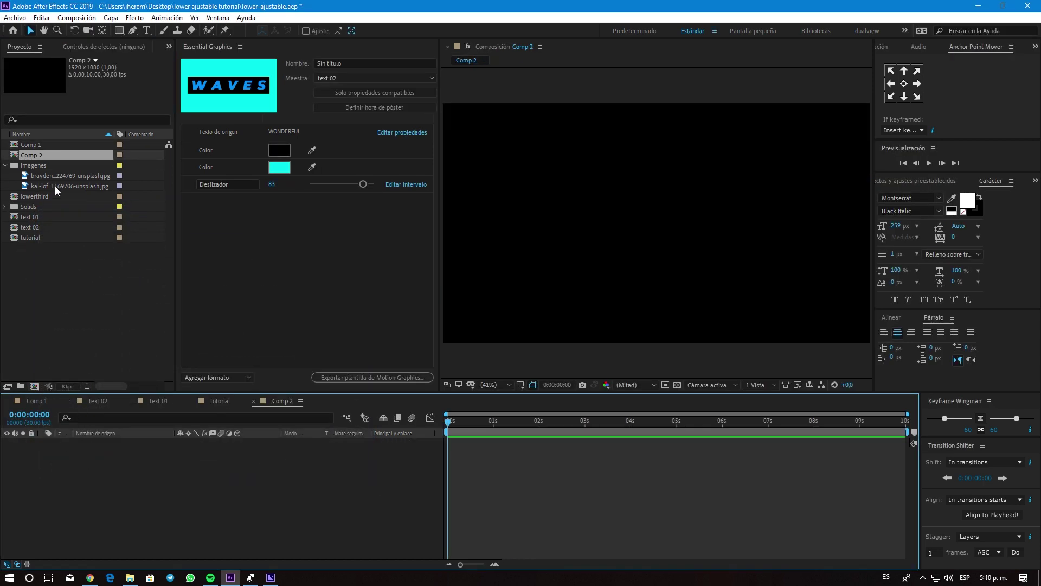
Add the street photo to Comp 2 at 50% scale, shifted to frame the street.
{"action": "mouse_move", "coordinate": [60, 176]}
{"action": "left_mouse_down"}
{"action": "mouse_move", "coordinate": [165, 472]}
{"action": "mouse_move", "coordinate": [483, 421]}
{"action": "left_mouse_up"}
{"action": "key", "text": "s"}
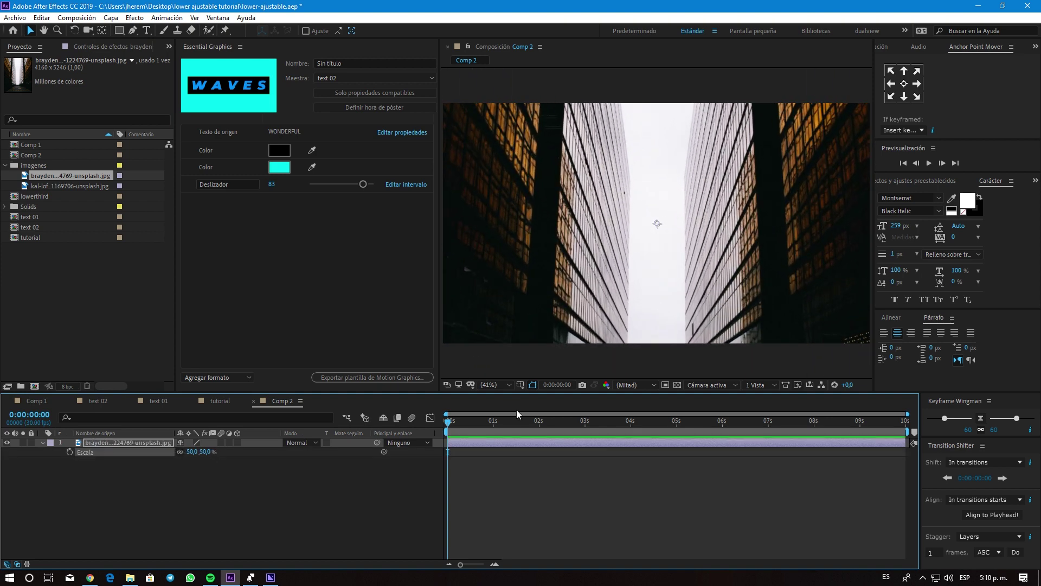
{"action": "left_click_drag", "start_coordinate": [538, 314], "coordinate": [535, 149]}
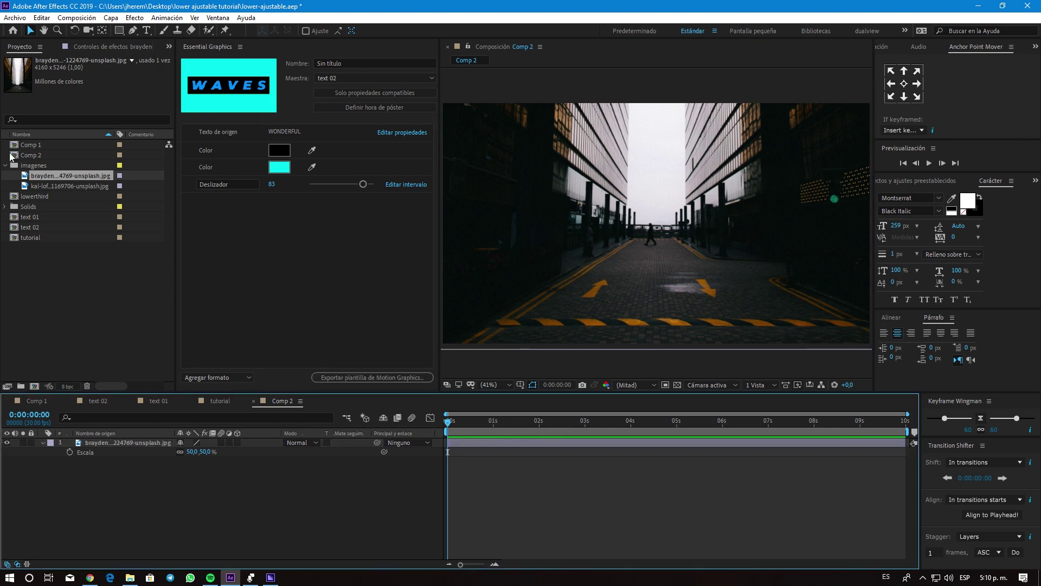
Place lowerthird as the top layer, shrink it and move it to the lower left.
{"action": "left_click_drag", "start_coordinate": [43, 195], "coordinate": [46, 442]}
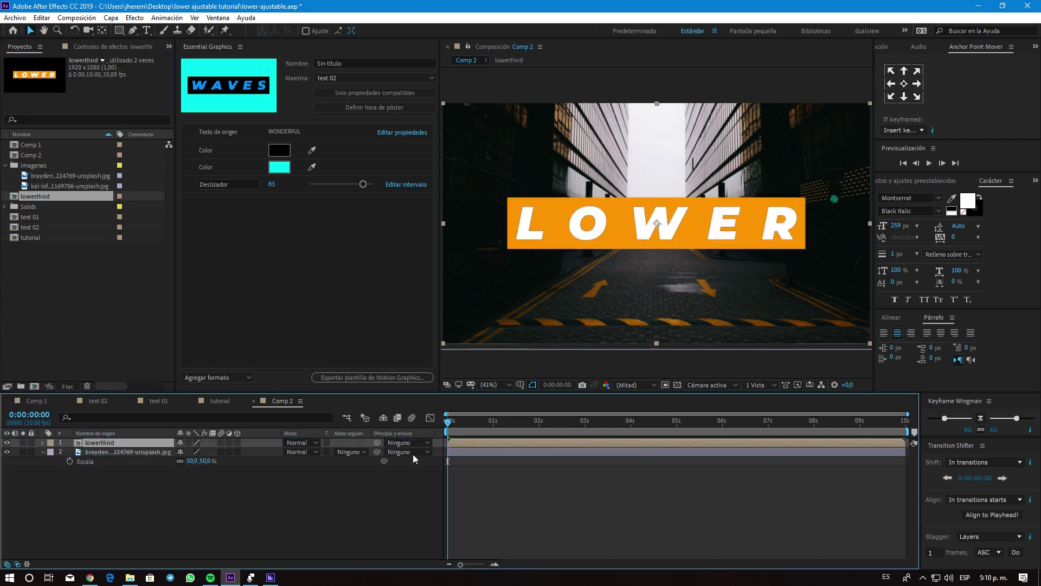
{"action": "left_click", "coordinate": [463, 422]}
{"action": "left_click_drag", "start_coordinate": [480, 422], "coordinate": [491, 422]}
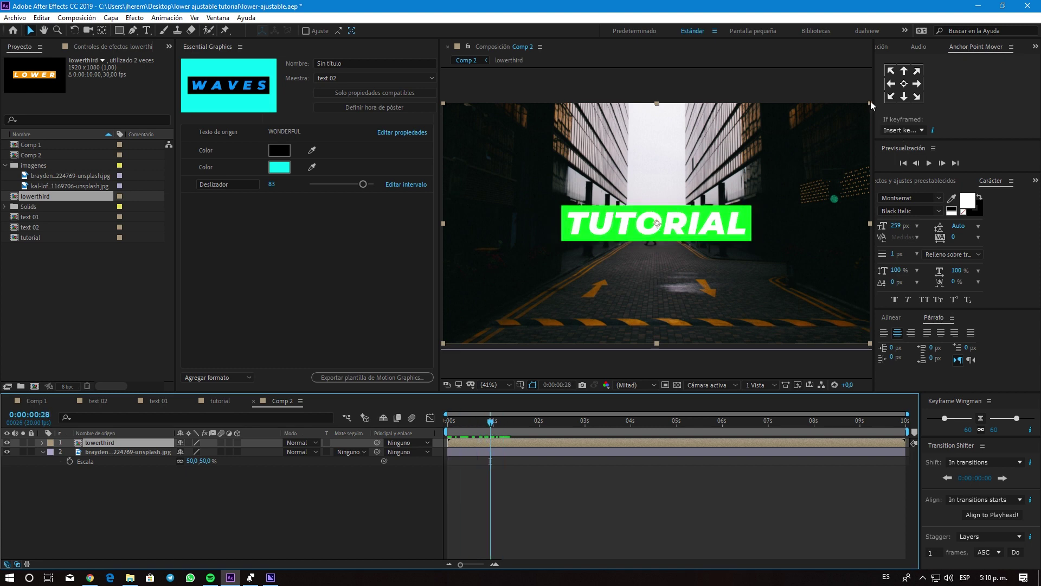
{"action": "left_click_drag", "start_coordinate": [870, 103], "coordinate": [772, 168]}
{"action": "left_click_drag", "start_coordinate": [703, 219], "coordinate": [568, 298]}
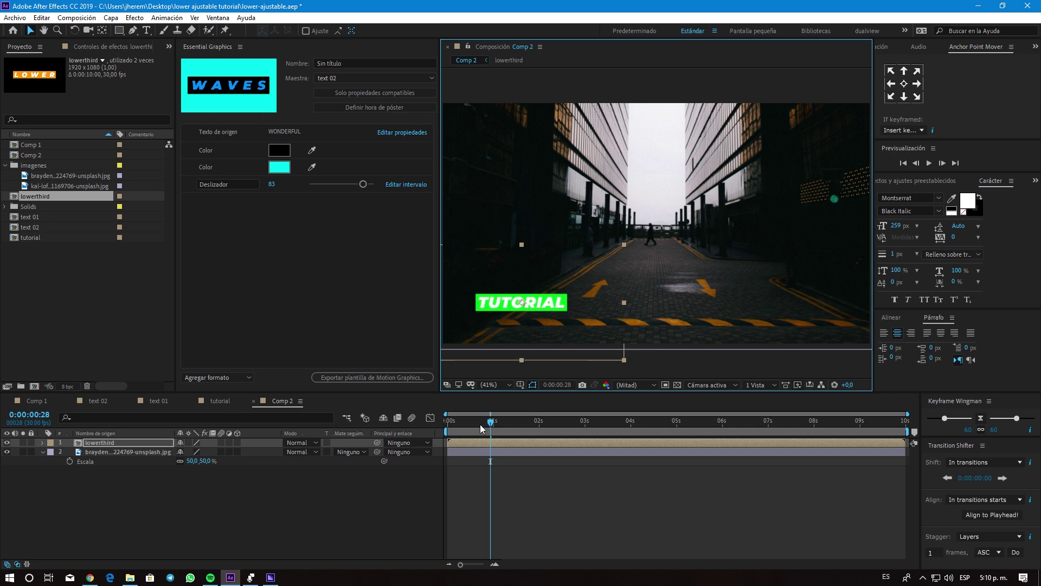
{"action": "key", "text": "space"}
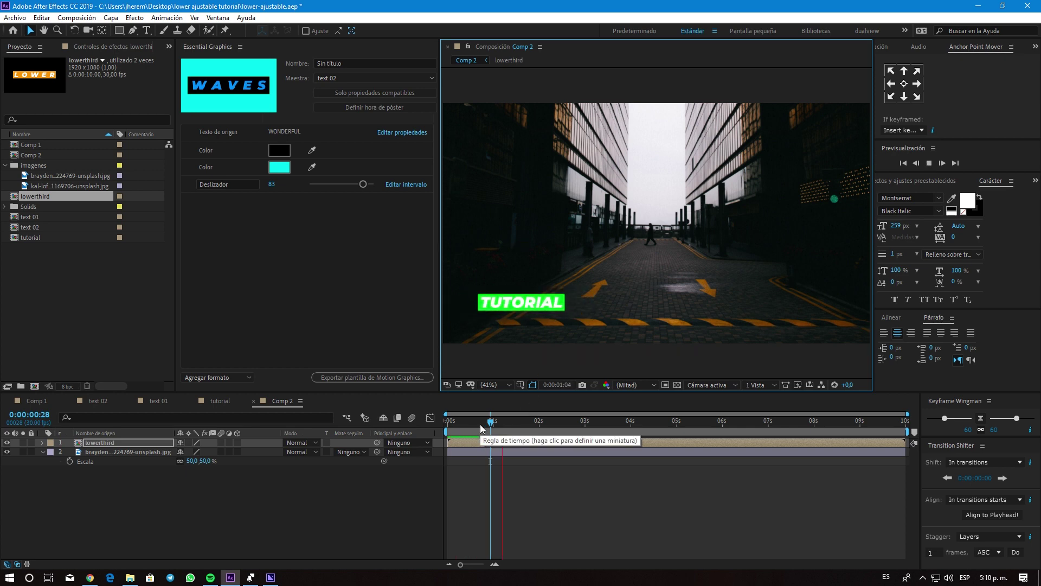
{"action": "left_click_drag", "start_coordinate": [480, 424], "coordinate": [552, 427]}
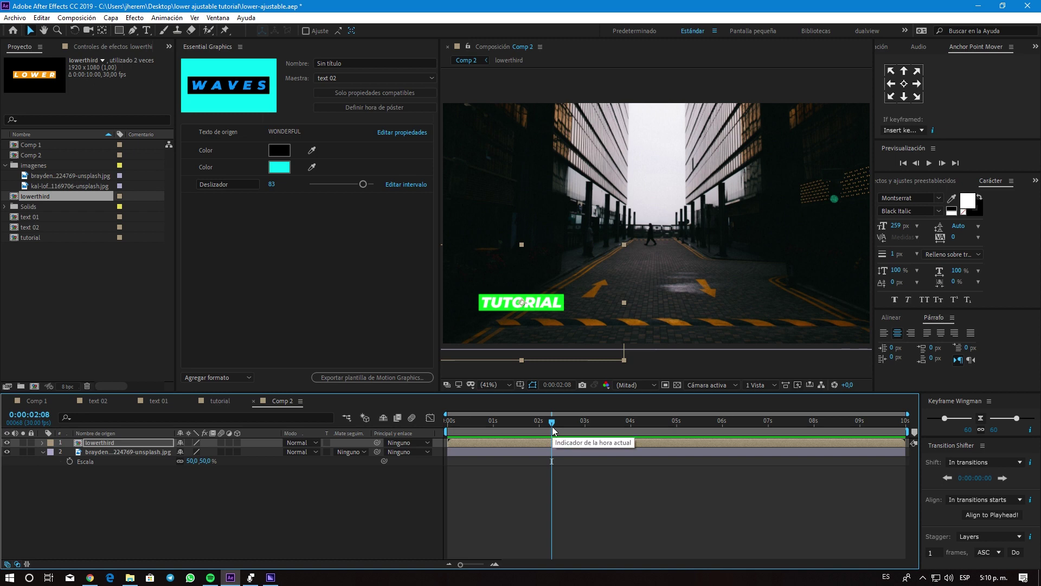
{"action": "left_click_drag", "start_coordinate": [552, 422], "coordinate": [881, 428]}
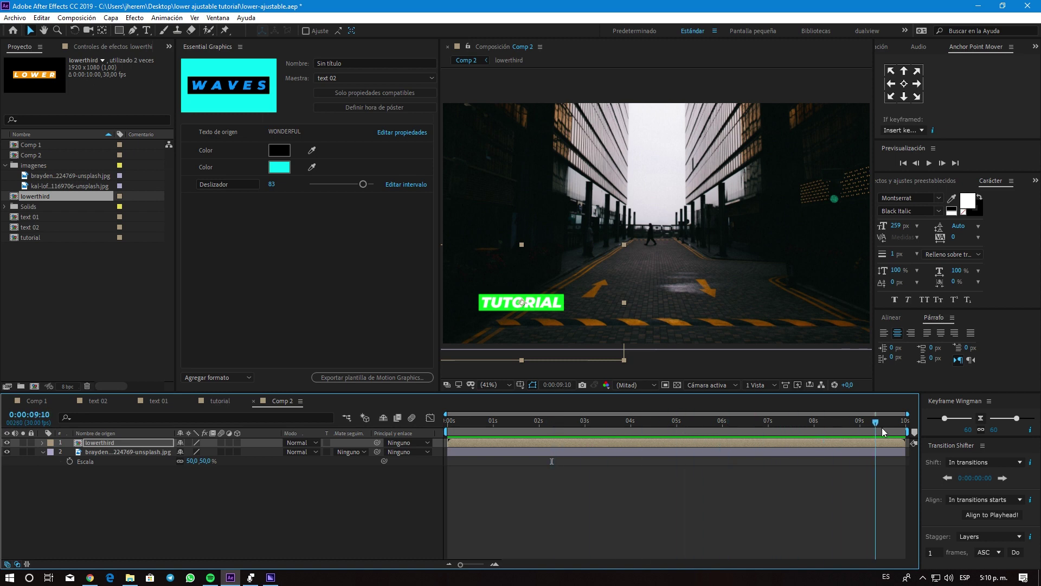
{"action": "key", "text": "space"}
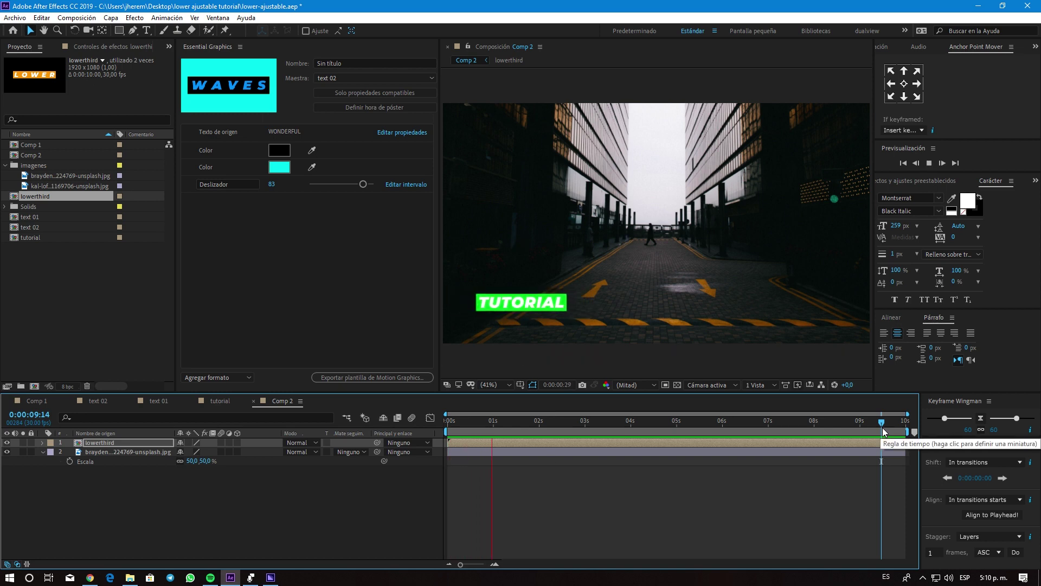
{"action": "left_click", "coordinate": [513, 421]}
{"action": "double_click", "coordinate": [507, 442]}
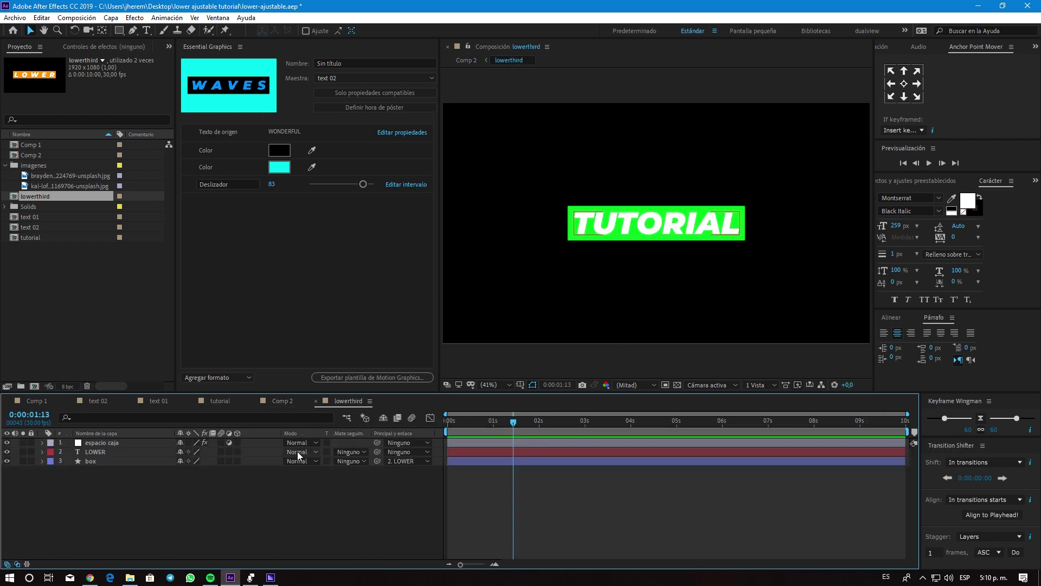
{"action": "left_click", "coordinate": [106, 453]}
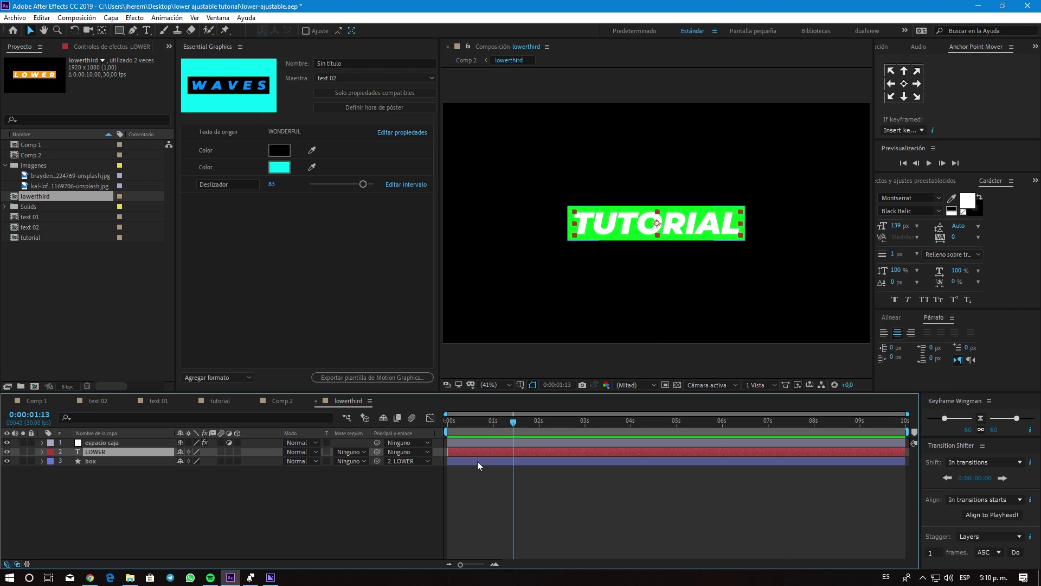
{"action": "key", "text": "u"}
{"action": "left_click", "coordinate": [477, 426]}
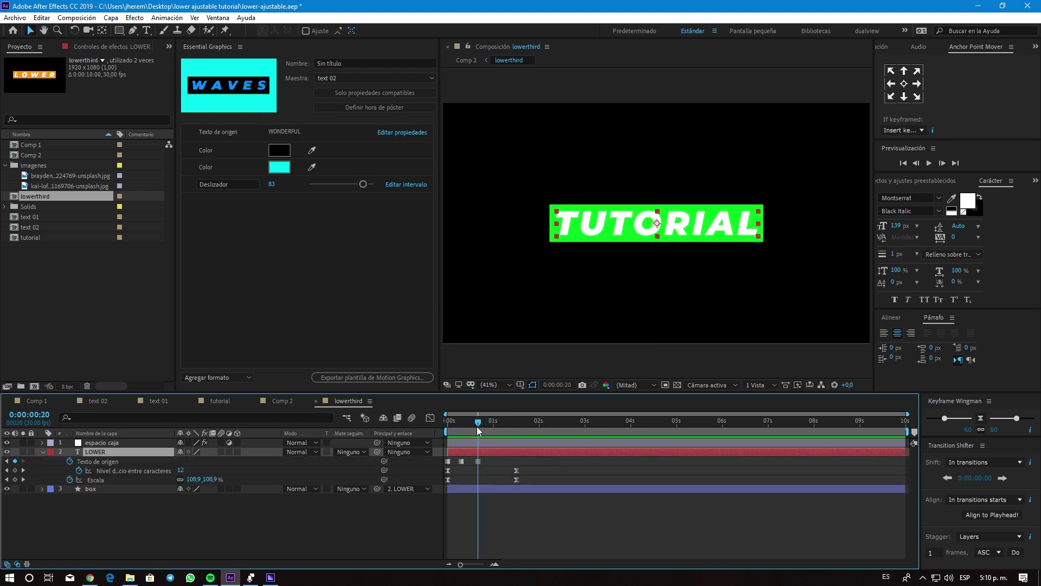
{"action": "left_click_drag", "start_coordinate": [477, 426], "coordinate": [463, 431]}
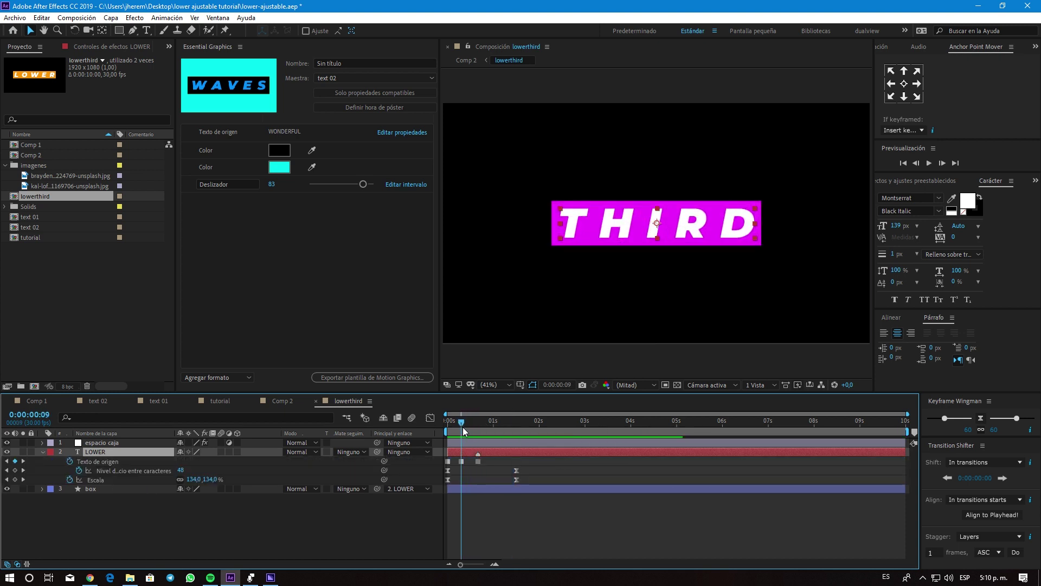
{"action": "left_click_drag", "start_coordinate": [462, 432], "coordinate": [451, 430]}
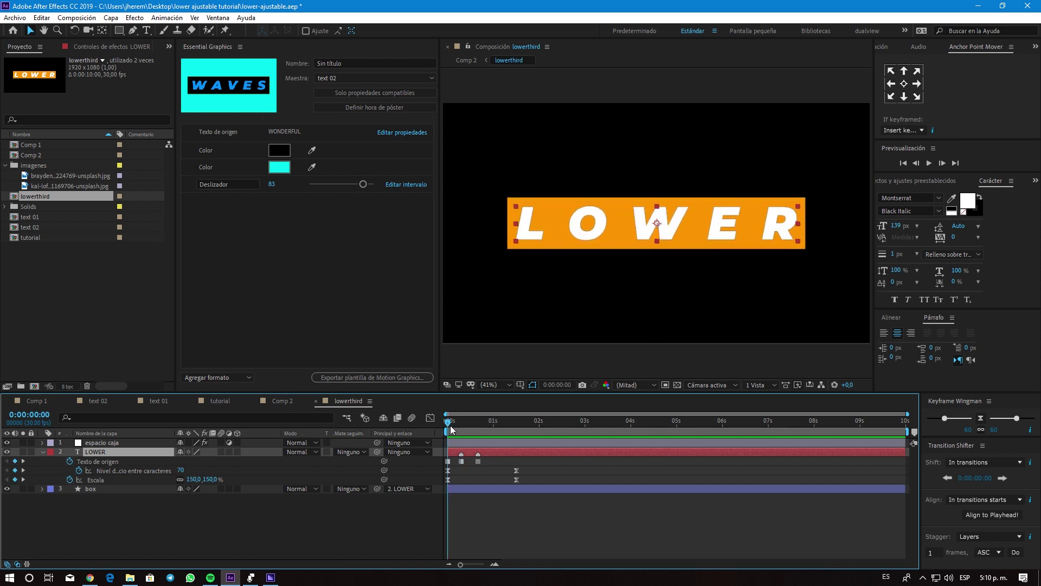
{"action": "left_click", "coordinate": [133, 489]}
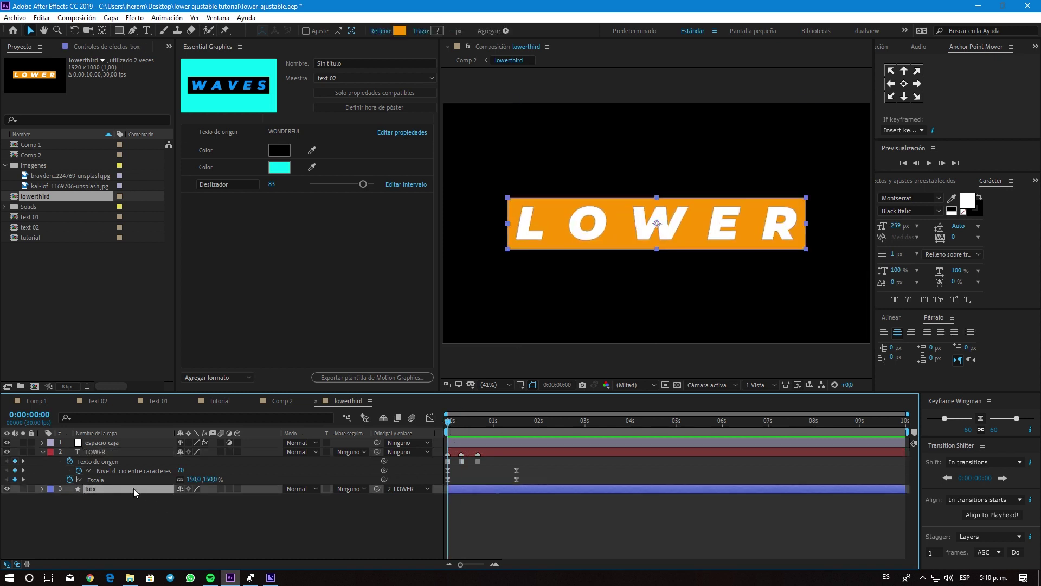
{"action": "key", "text": "u"}
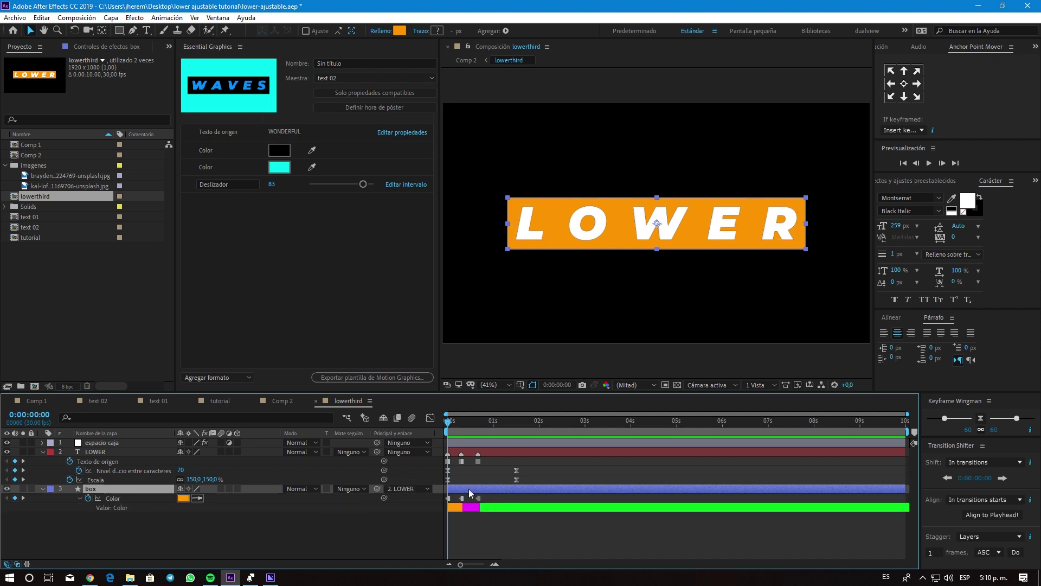
{"action": "left_click_drag", "start_coordinate": [458, 422], "coordinate": [461, 425]}
{"action": "left_click", "coordinate": [497, 470]}
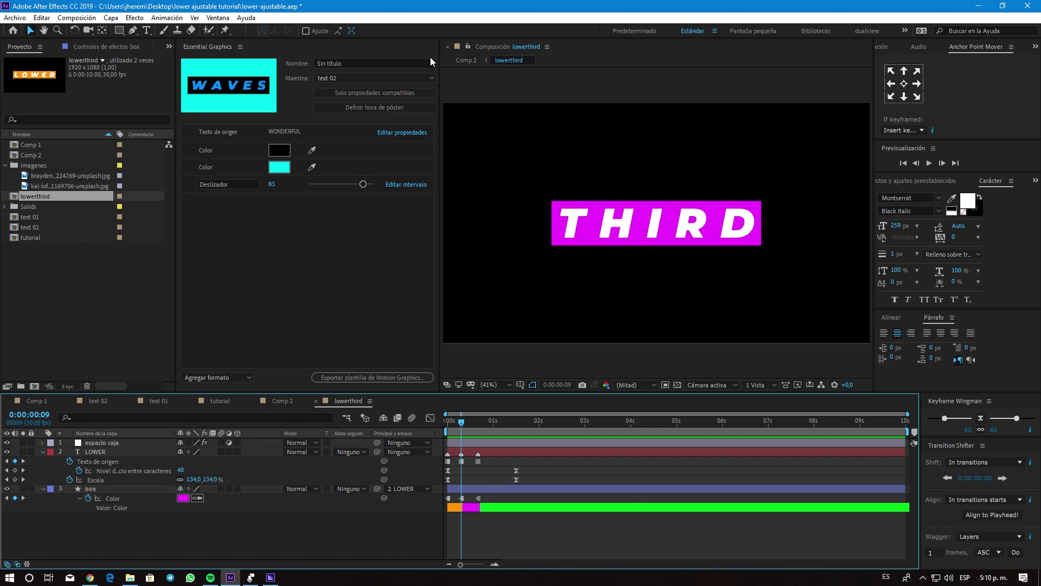
{"action": "left_click", "coordinate": [467, 60]}
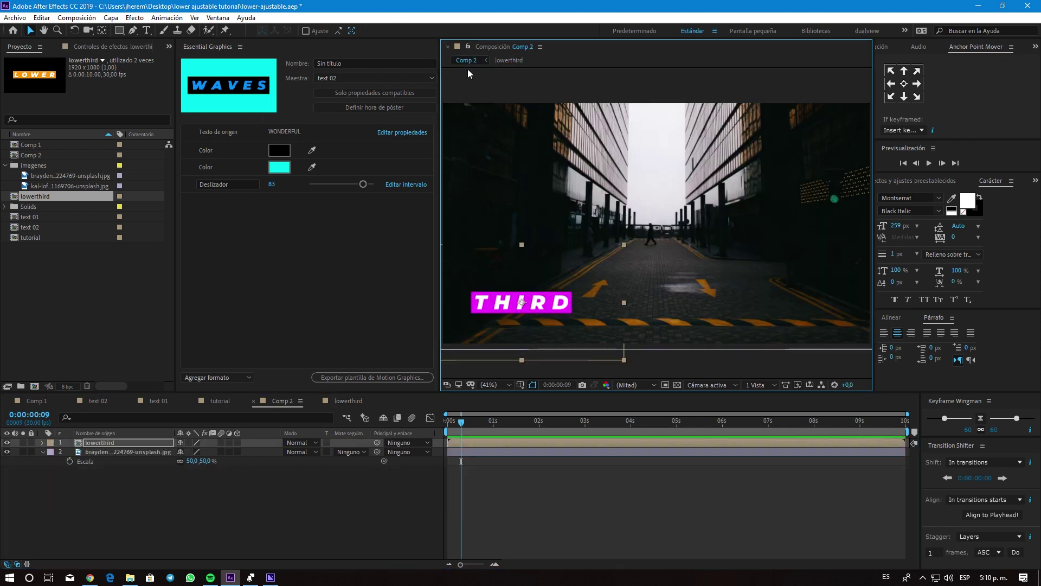